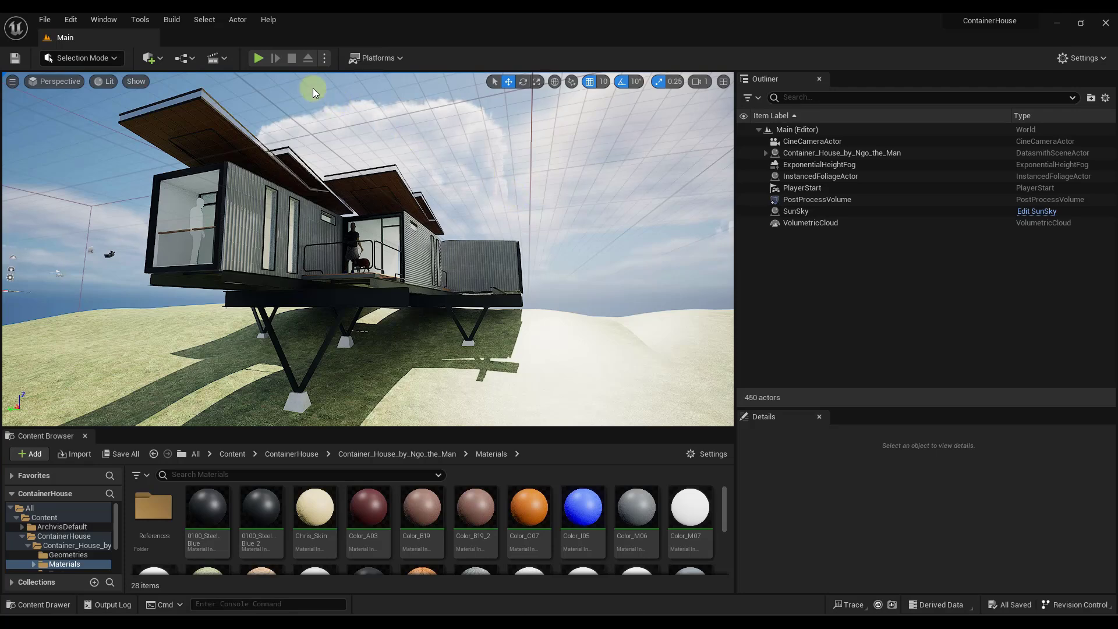
Open the Env. Light Mixer, review the level's SunSky, VolumetricCloud and ExponentialHeightFog settings, and close it
click(105, 20)
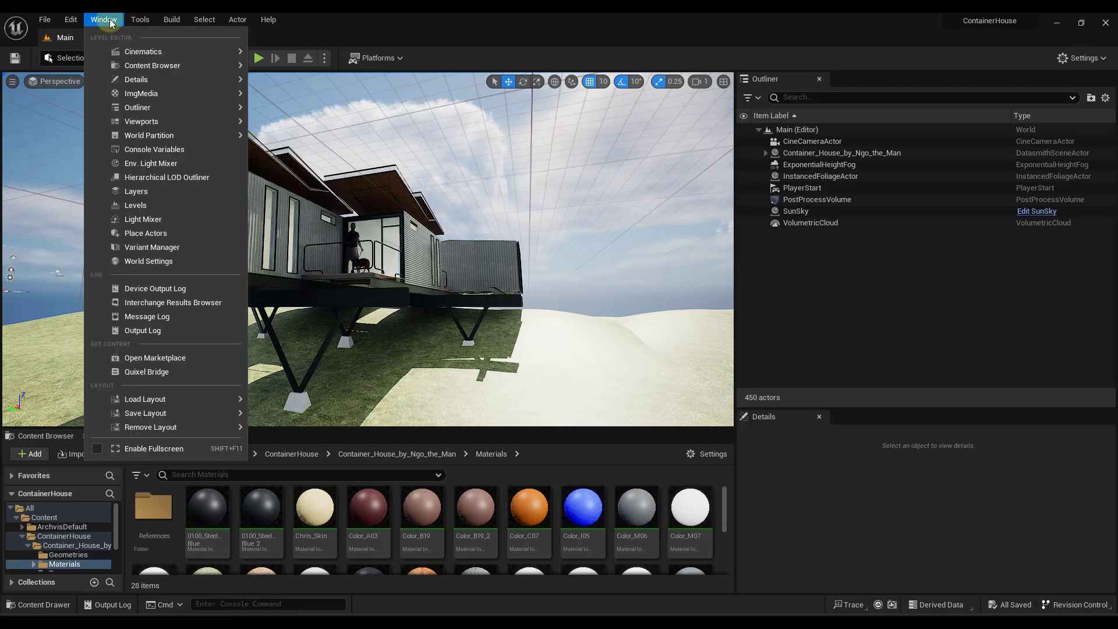
click(170, 163)
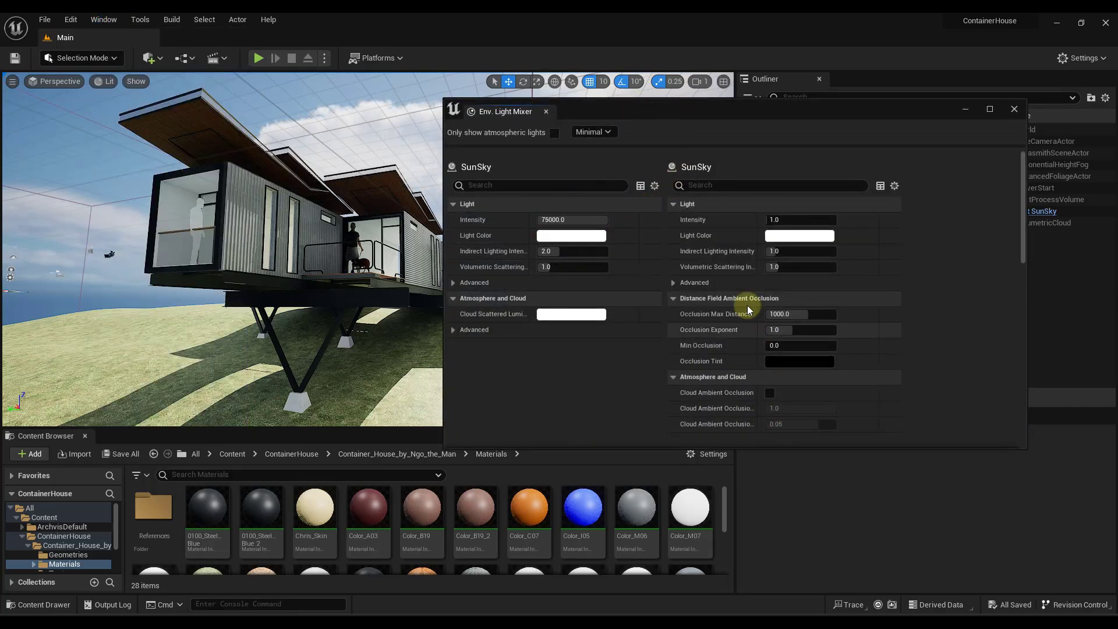
scroll(612, 279, down, 3)
scroll(610, 281, down, 10)
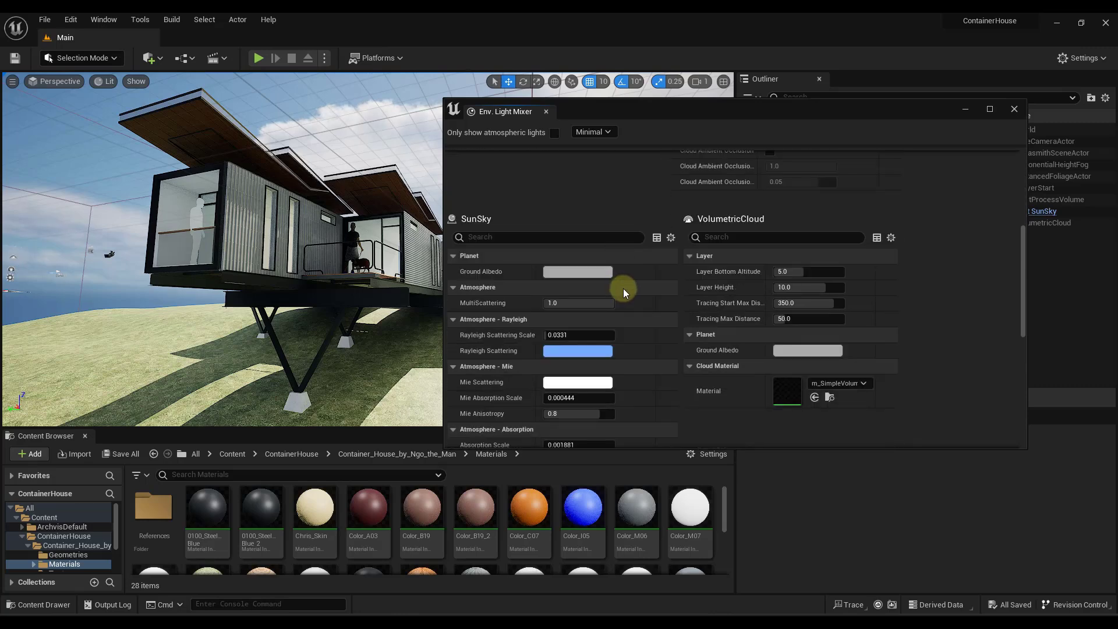
scroll(733, 305, up, 10)
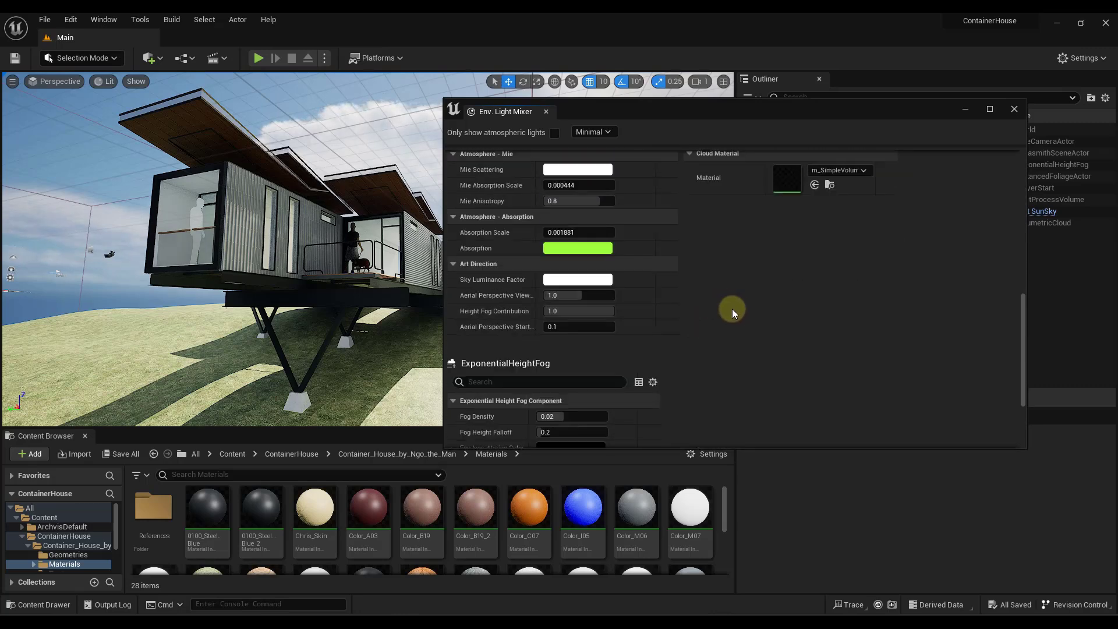
scroll(670, 268, up, 2)
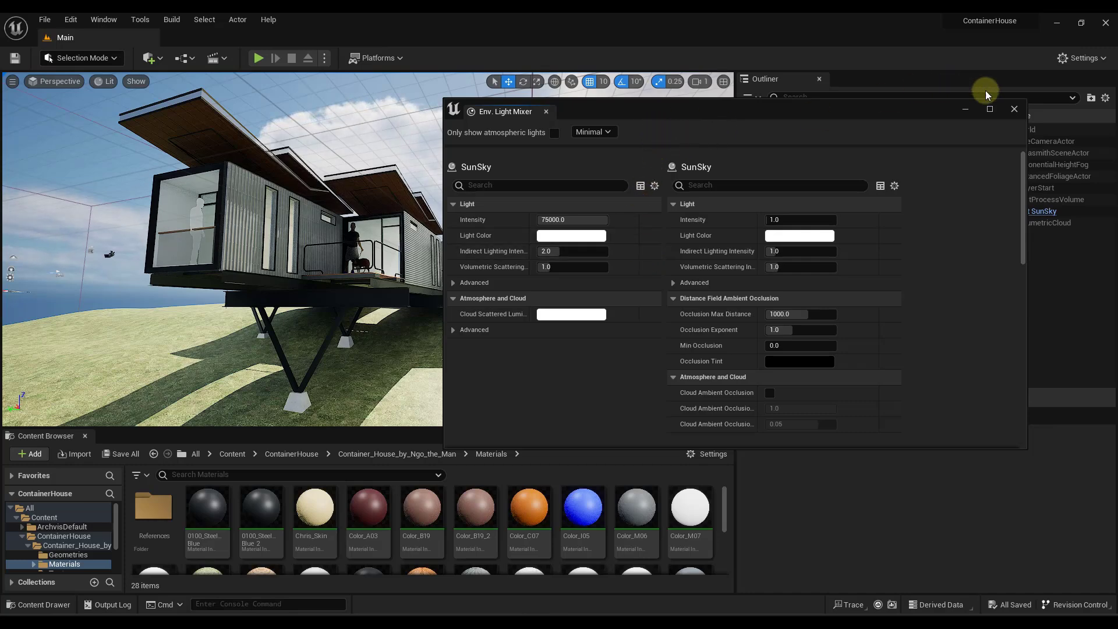
click(1013, 109)
Create a new empty level to demonstrate building environment lighting from scratch
click(45, 19)
click(68, 48)
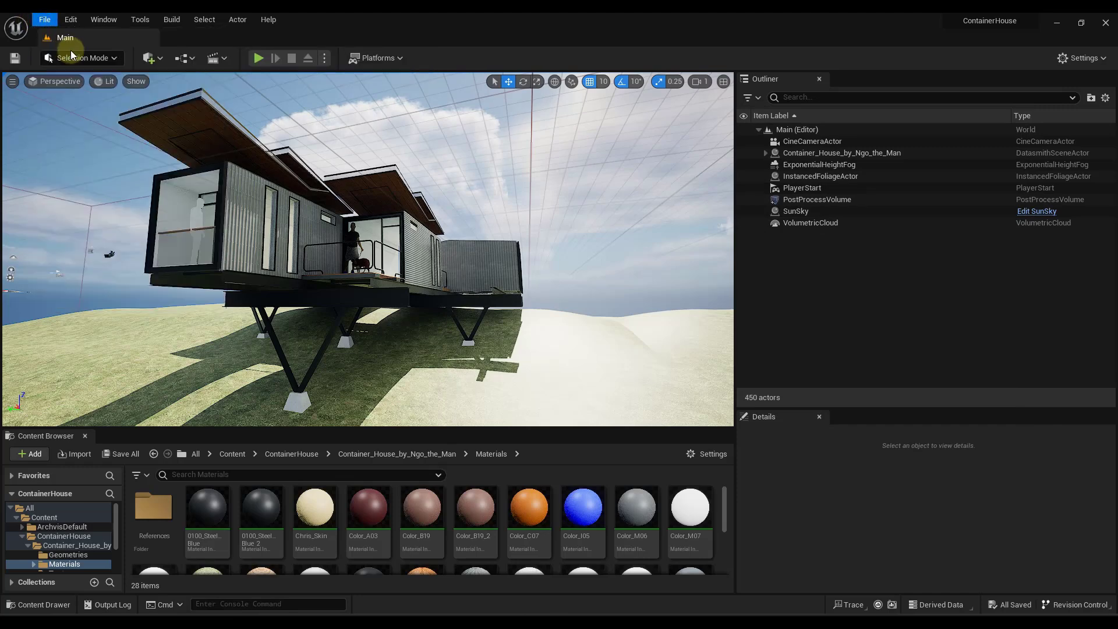
double_click(419, 227)
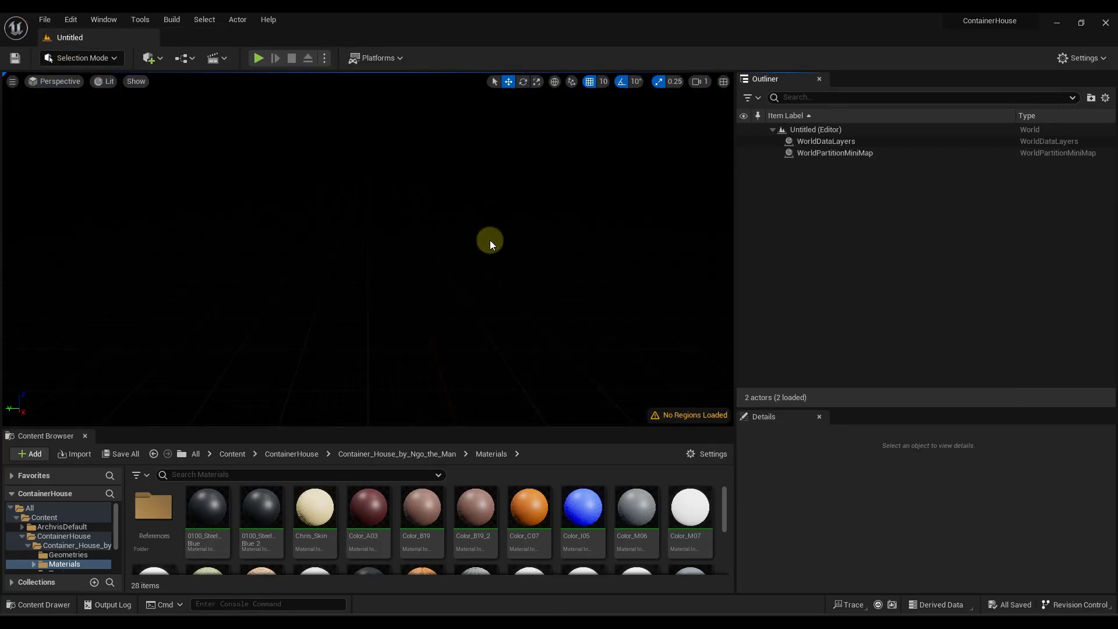
Create a sky light, directional light, sky atmosphere, volumetric cloud and height fog with the Env. Light Mixer
click(100, 22)
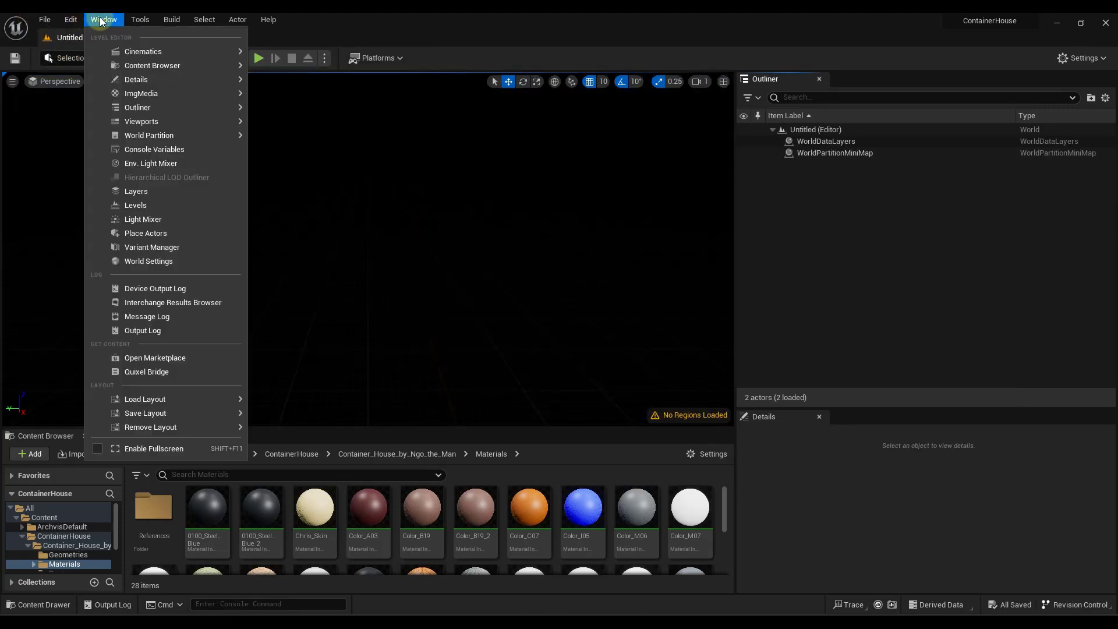
click(169, 162)
click(661, 131)
click(701, 131)
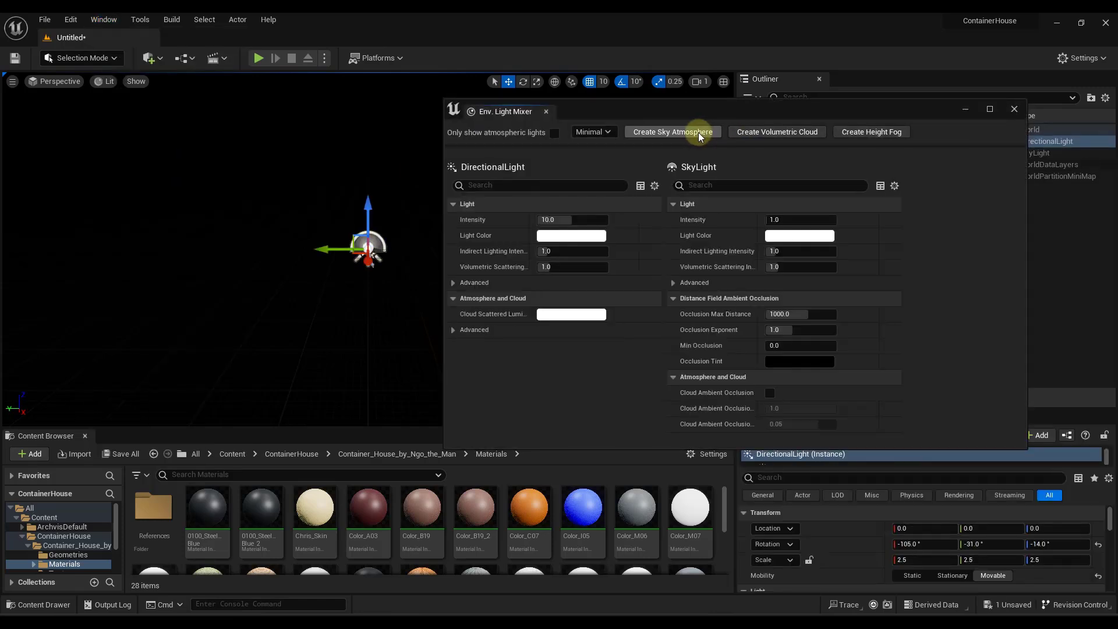
click(697, 132)
click(693, 133)
click(680, 131)
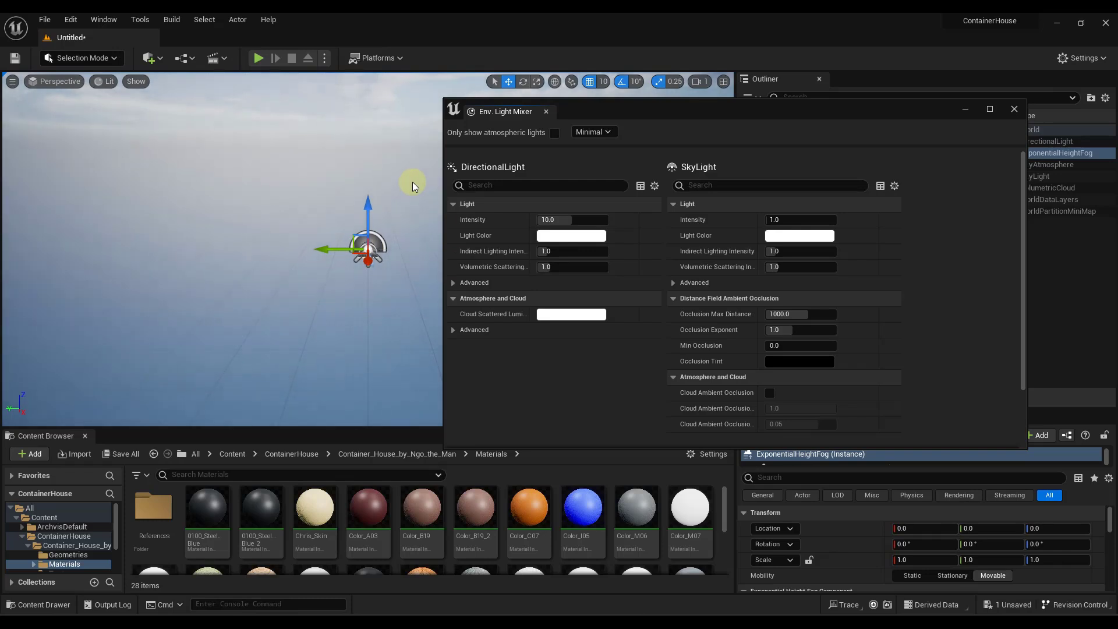
Close the Env. Light Mixer, reopen the recent Main level without saving the untitled one, and collapse Container_House_by_Ngo_the_Man in the Outliner
click(1014, 109)
click(41, 18)
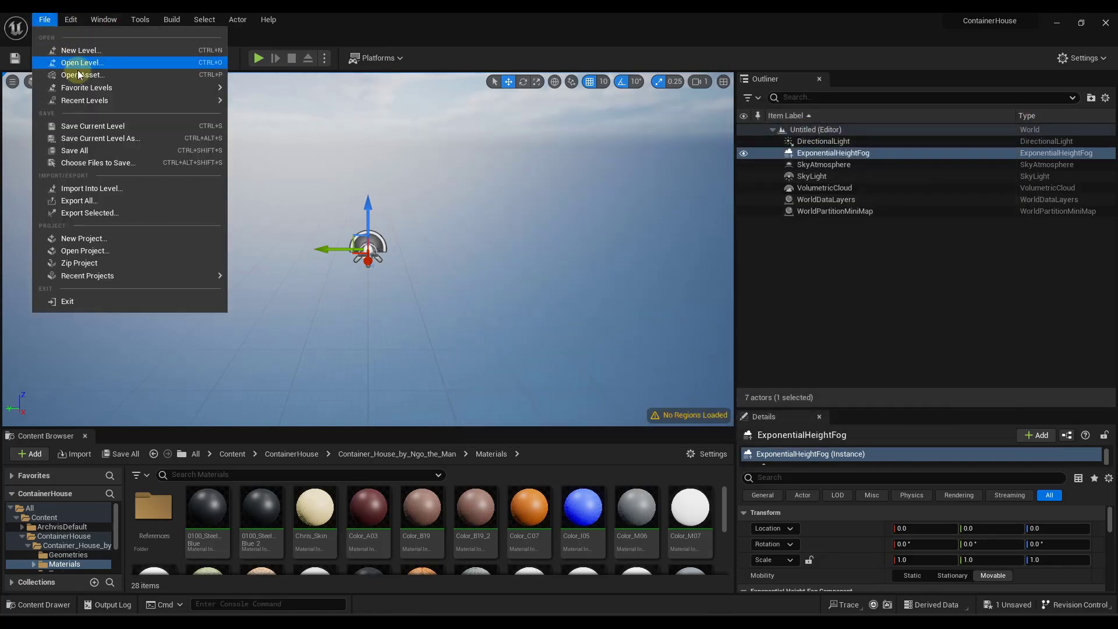
mouse_move(96, 99)
click(251, 104)
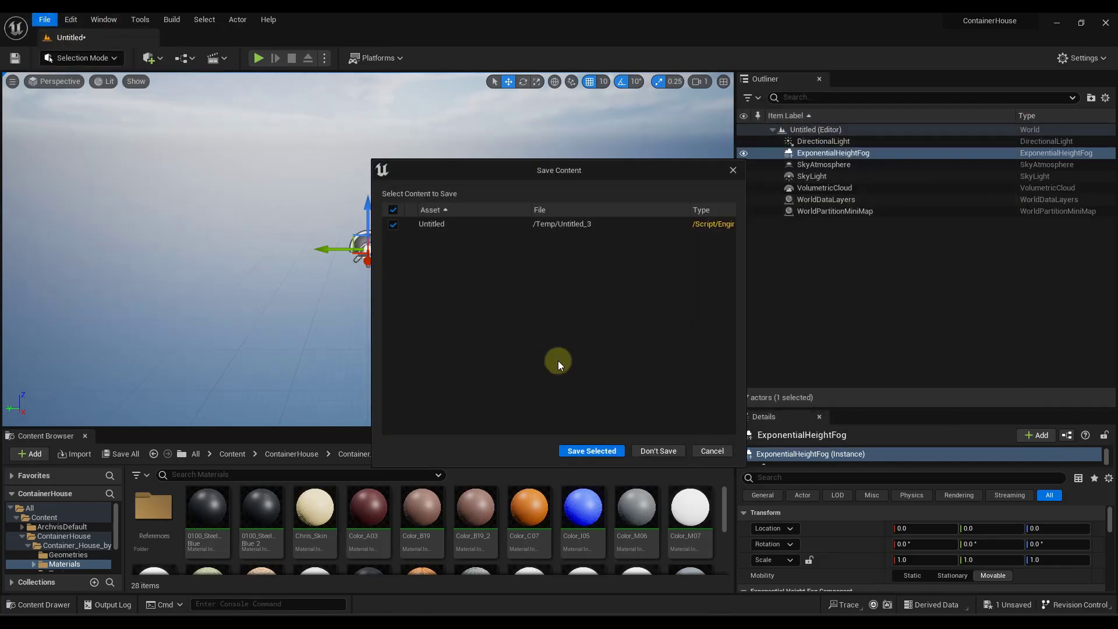
click(652, 452)
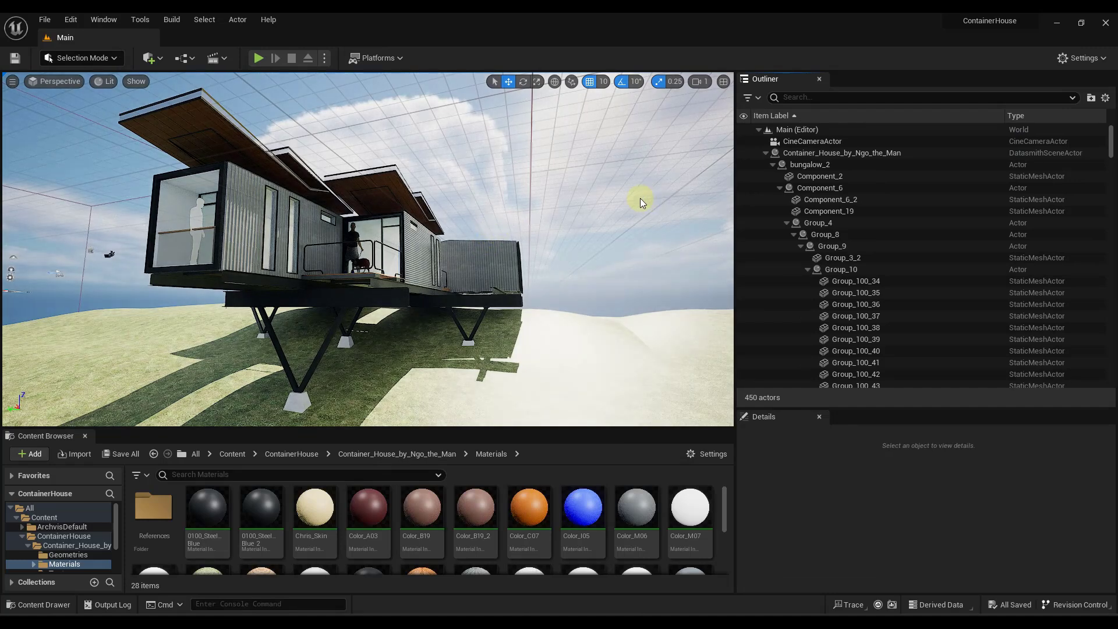
click(765, 153)
Open the Env. Light Mixer for the Main level and examine its SunSky and VolumetricCloud settings
click(82, 20)
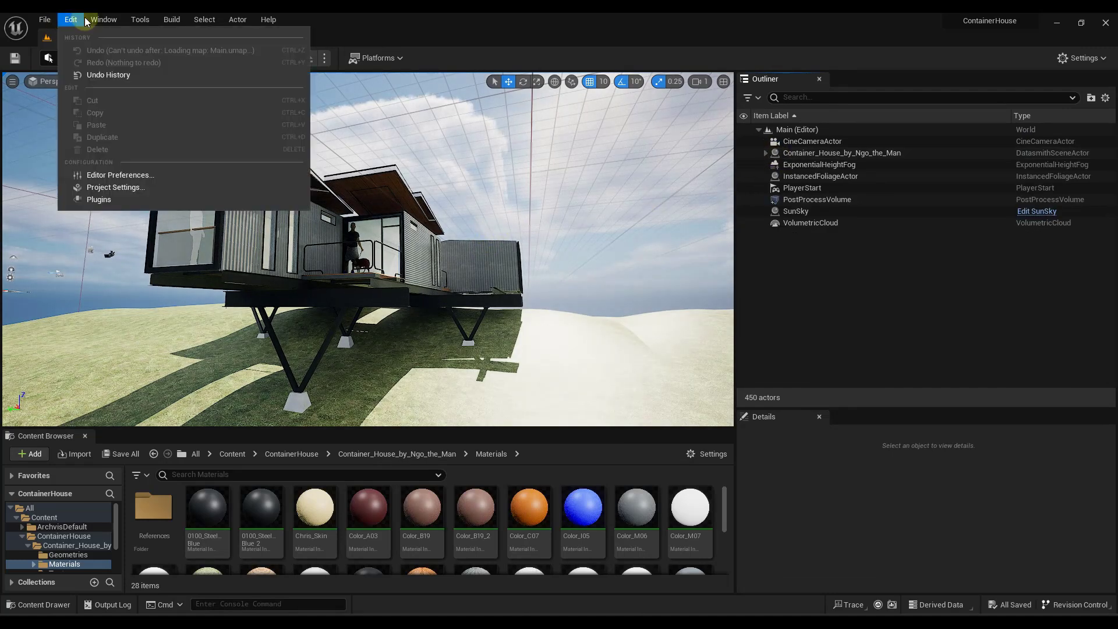
mouse_move(89, 20)
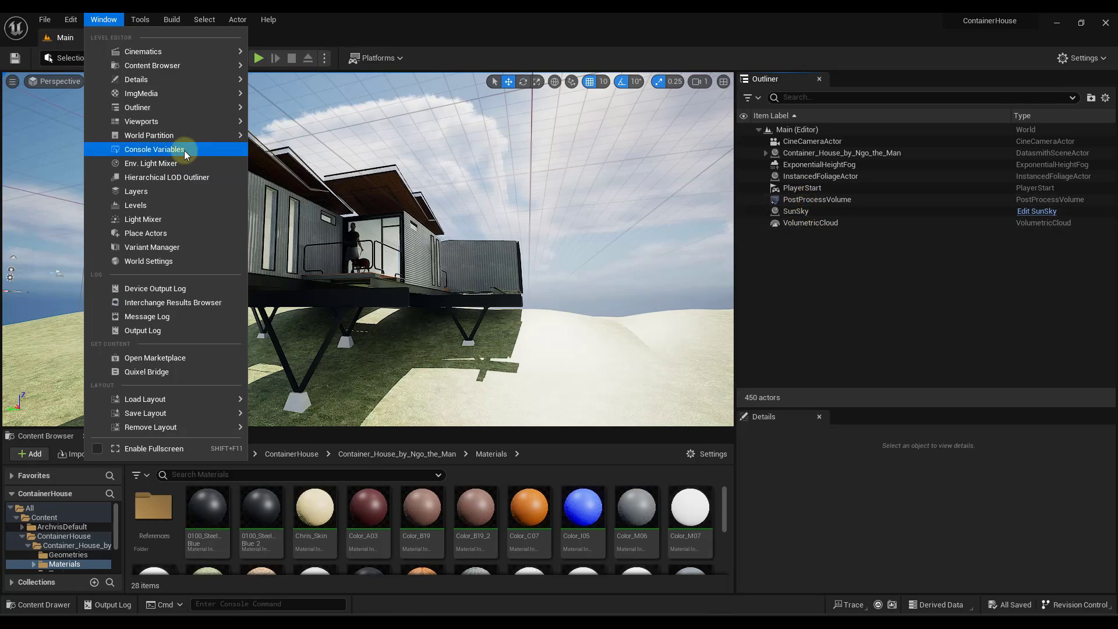
click(171, 163)
drag(672, 117, 755, 84)
scroll(735, 343, down, 3)
scroll(722, 338, down, 5)
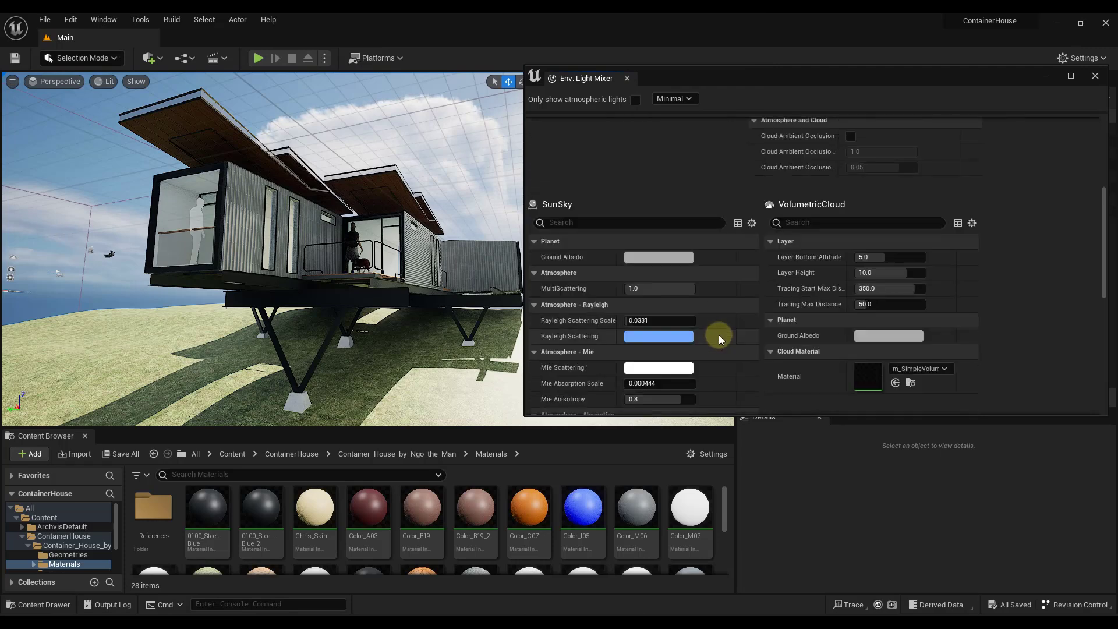
scroll(845, 354, up, 2)
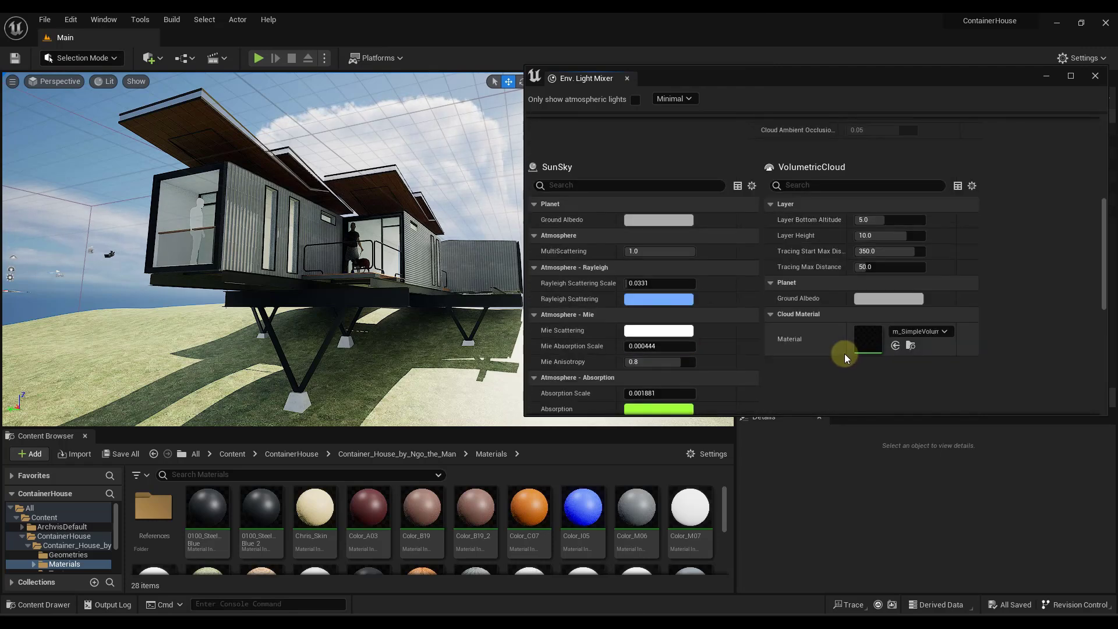
scroll(842, 351, down, 5)
scroll(829, 341, up, 10)
scroll(701, 245, up, 4)
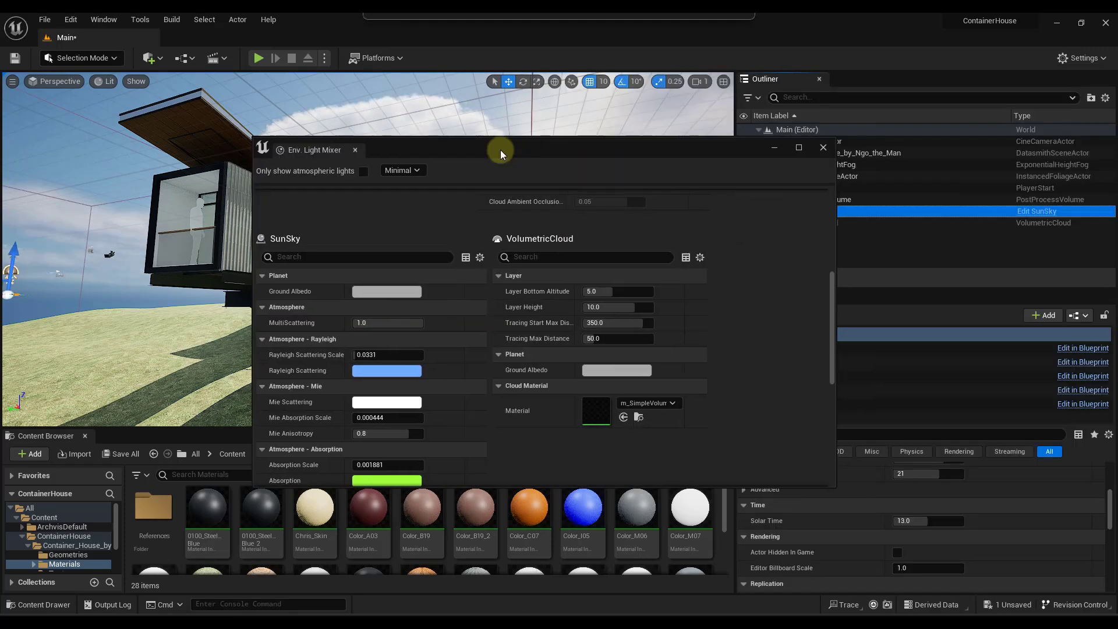
Move the Env. Light Mixer out of the way and show the details of the ExponentialHeightFog actor
drag(500, 149, 501, 129)
scroll(432, 343, down, 3)
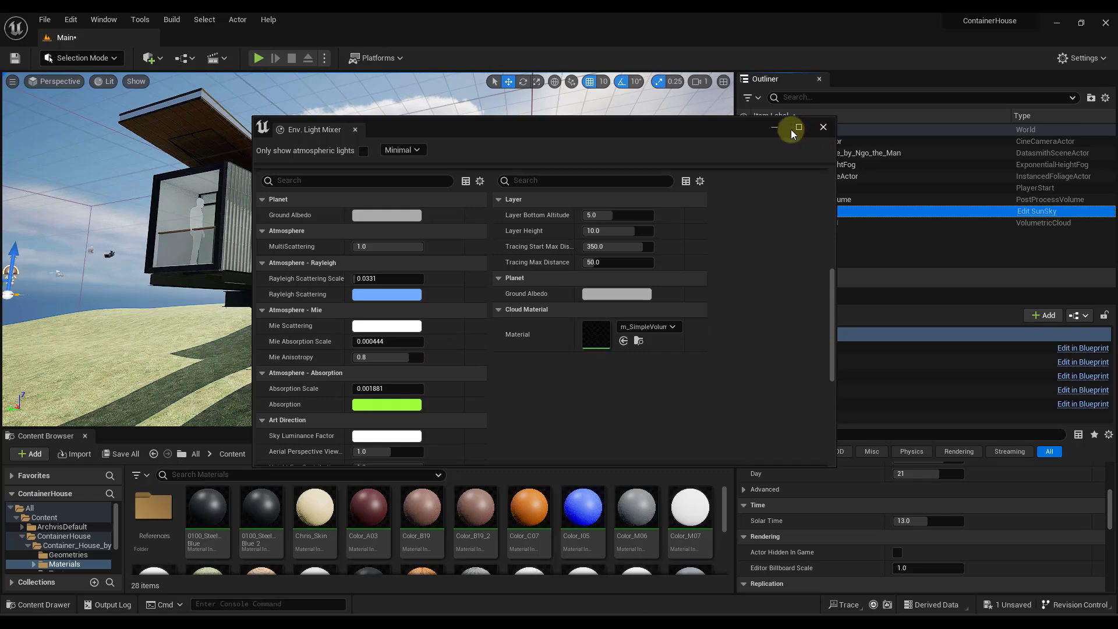
drag(693, 130, 1117, 153)
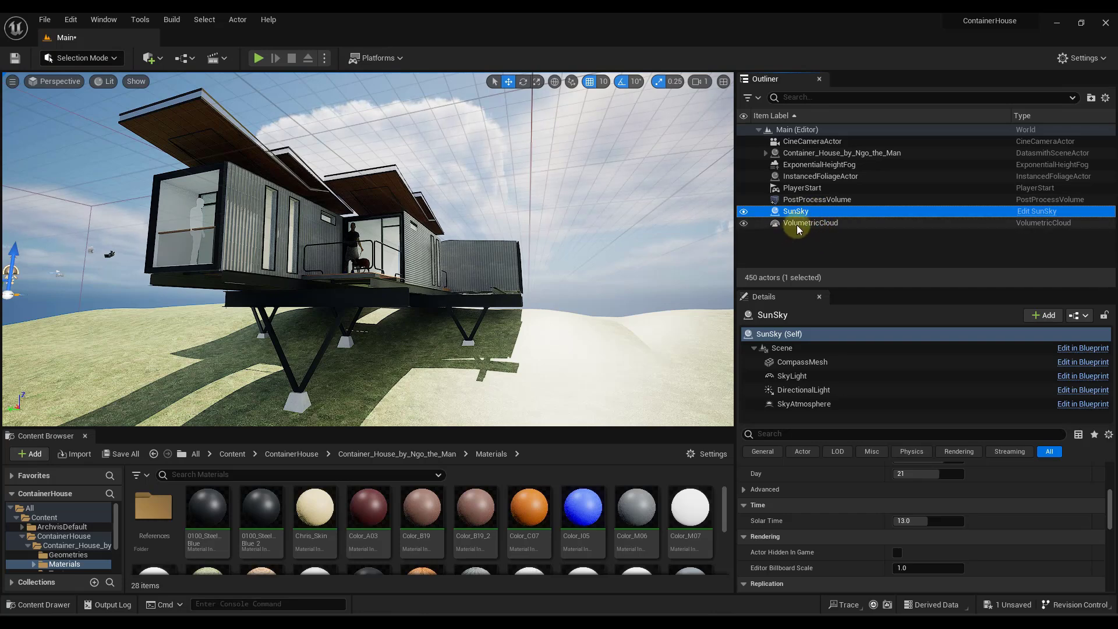
click(799, 167)
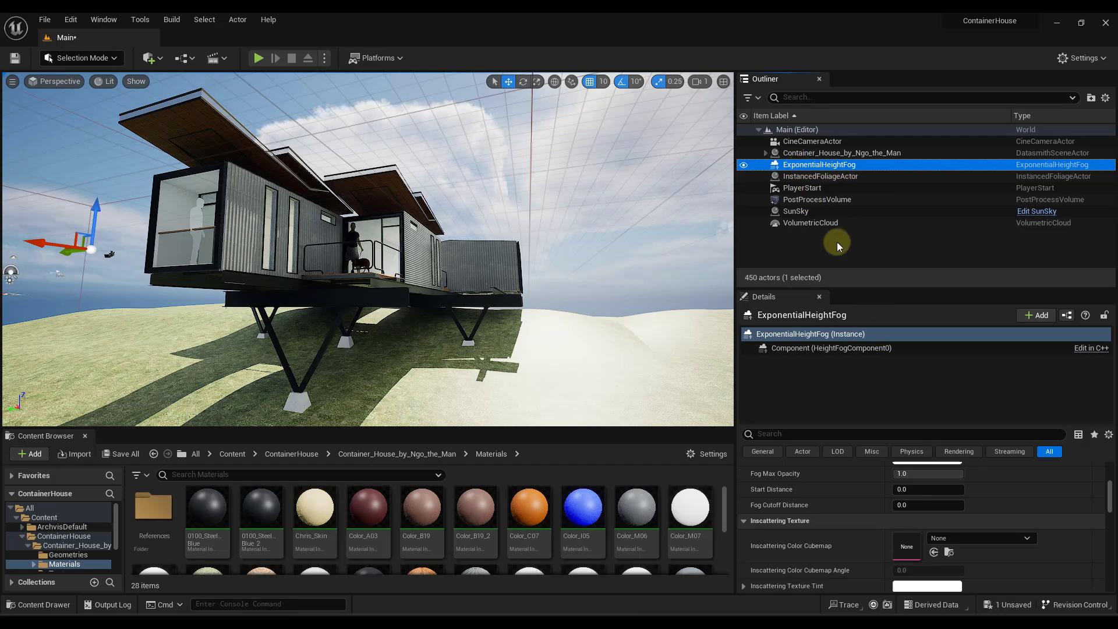
Try a SunSky directional light intensity of 35000 in the Env. Light Mixer and reset it to its default
drag(1117, 131, 715, 112)
scroll(640, 276, up, 6)
scroll(641, 278, up, 4)
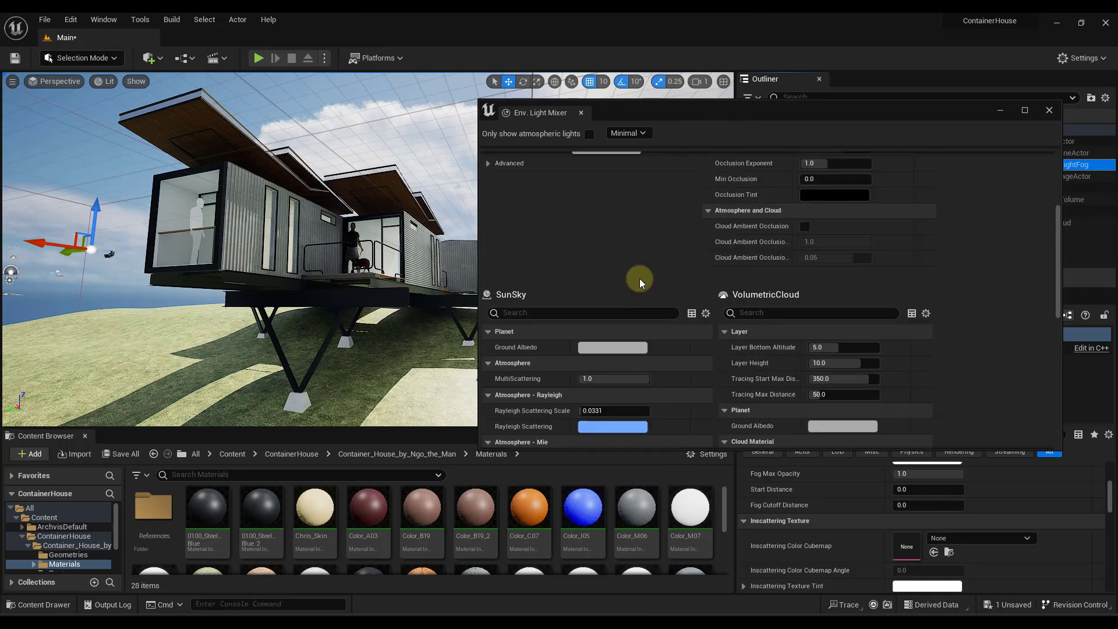
drag(630, 221, 595, 219)
click(595, 221)
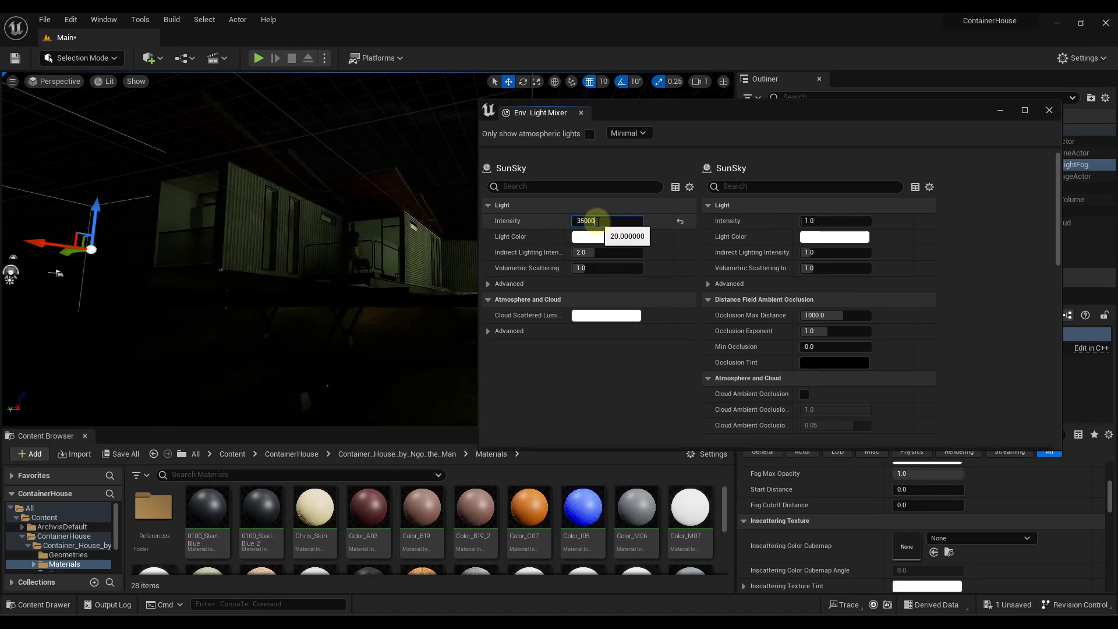
key(Return)
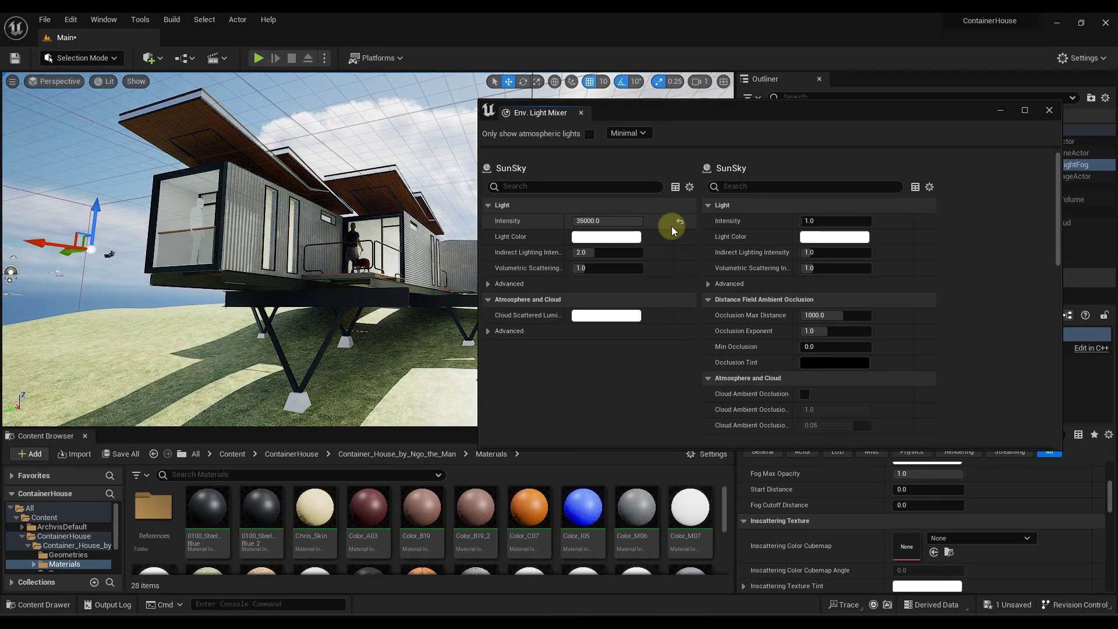
click(679, 222)
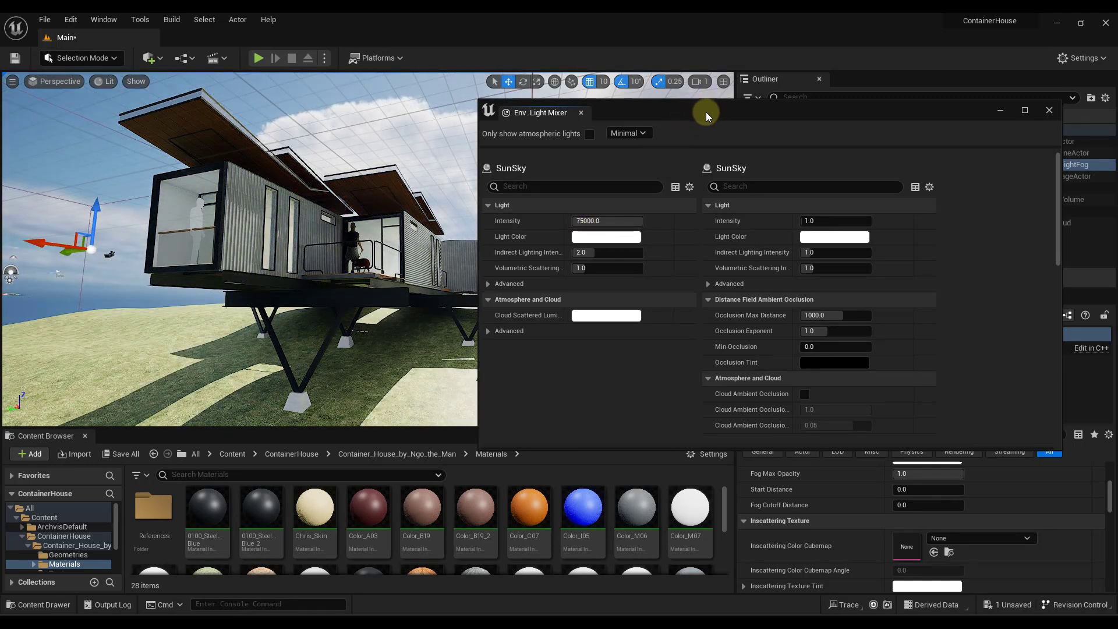
Move the Env. Light Mixer aside and select the DirectionalLight component of the SunSky actor
drag(666, 112, 1117, 112)
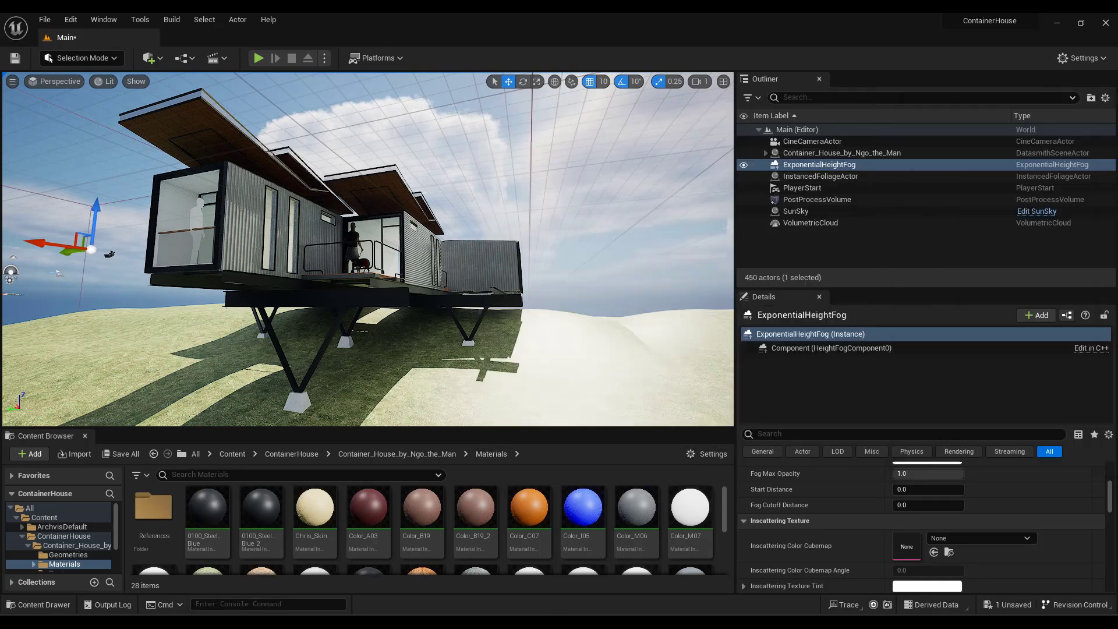
click(793, 211)
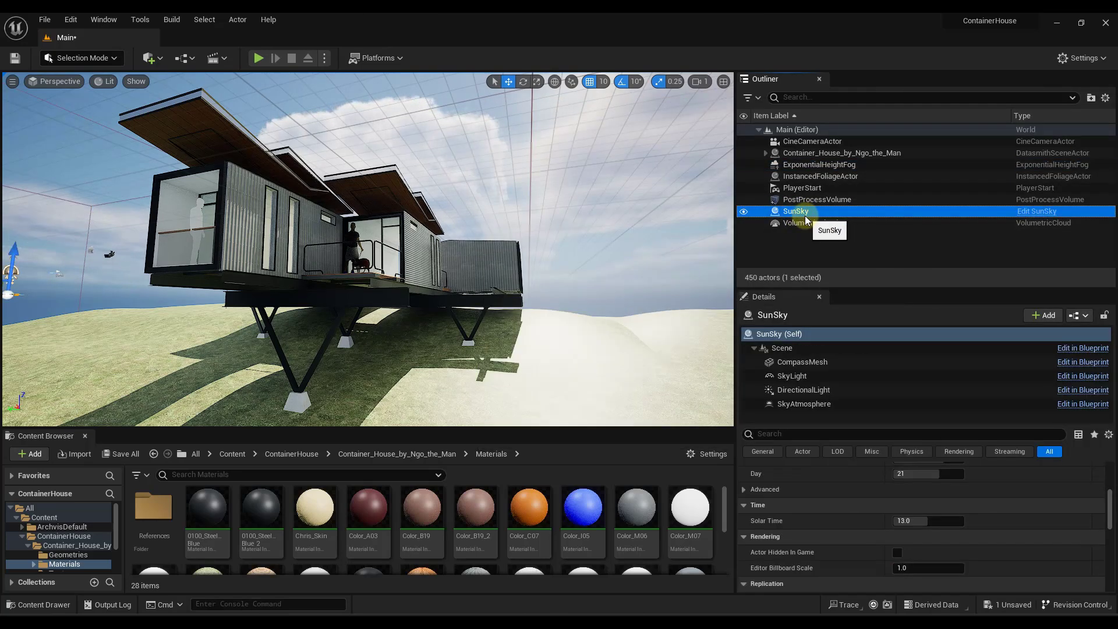
scroll(836, 546, up, 6)
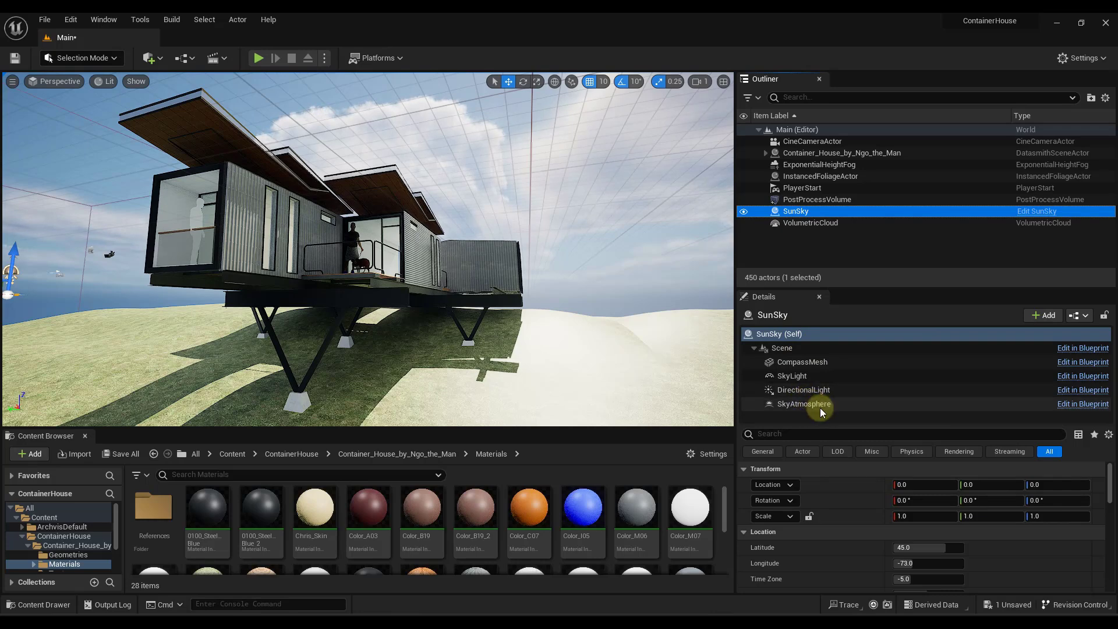
click(809, 389)
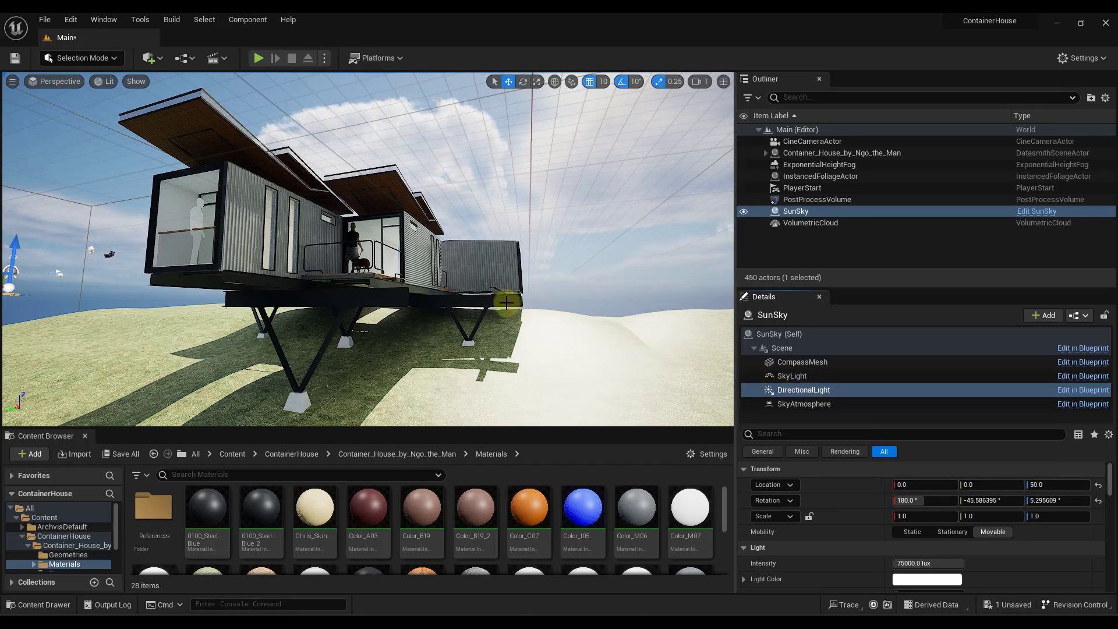
Try rotating the SunSky's DirectionalLight with the Rotate gizmo in the viewport
right_drag(409, 330, 759, 393)
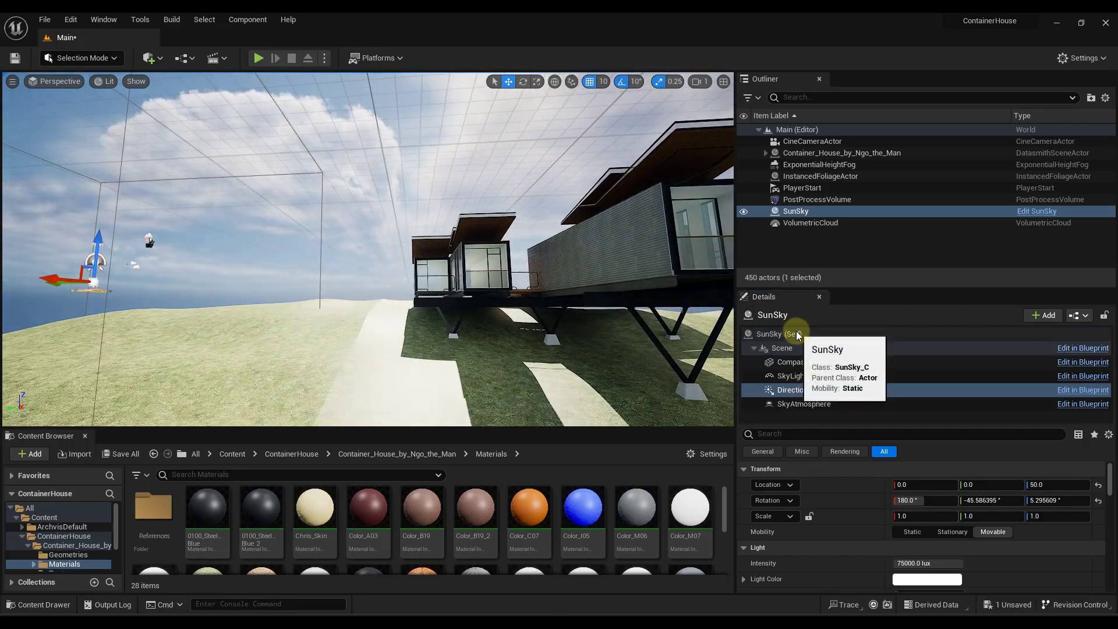
right_drag(304, 296, 348, 302)
drag(348, 303, 382, 326)
key(e)
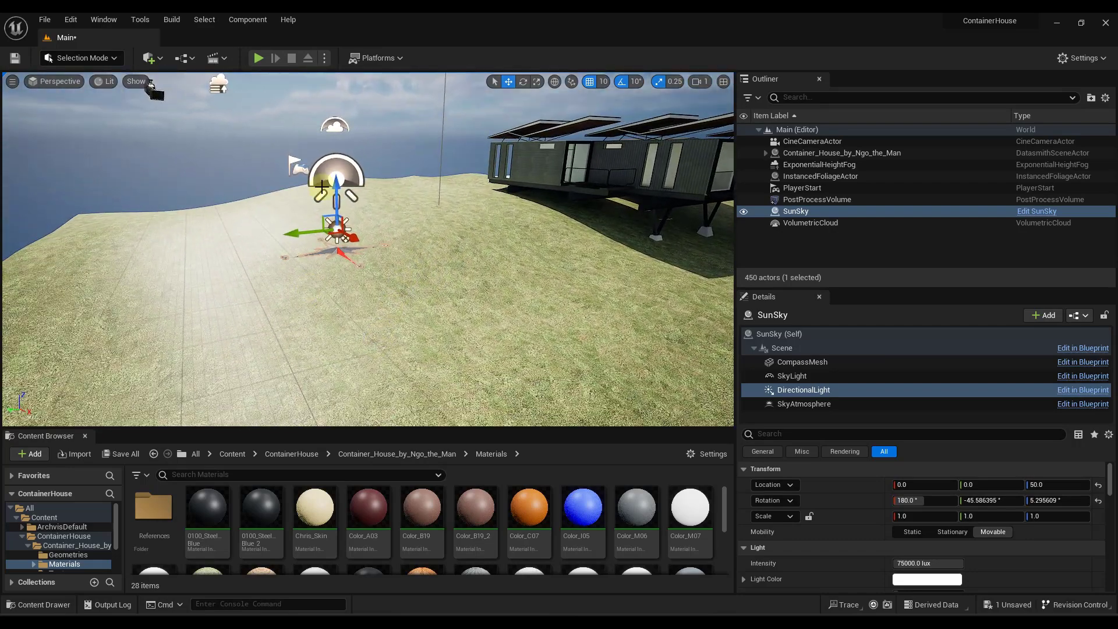
drag(362, 212, 460, 315)
right_drag(314, 243, 36, 257)
drag(211, 244, 197, 231)
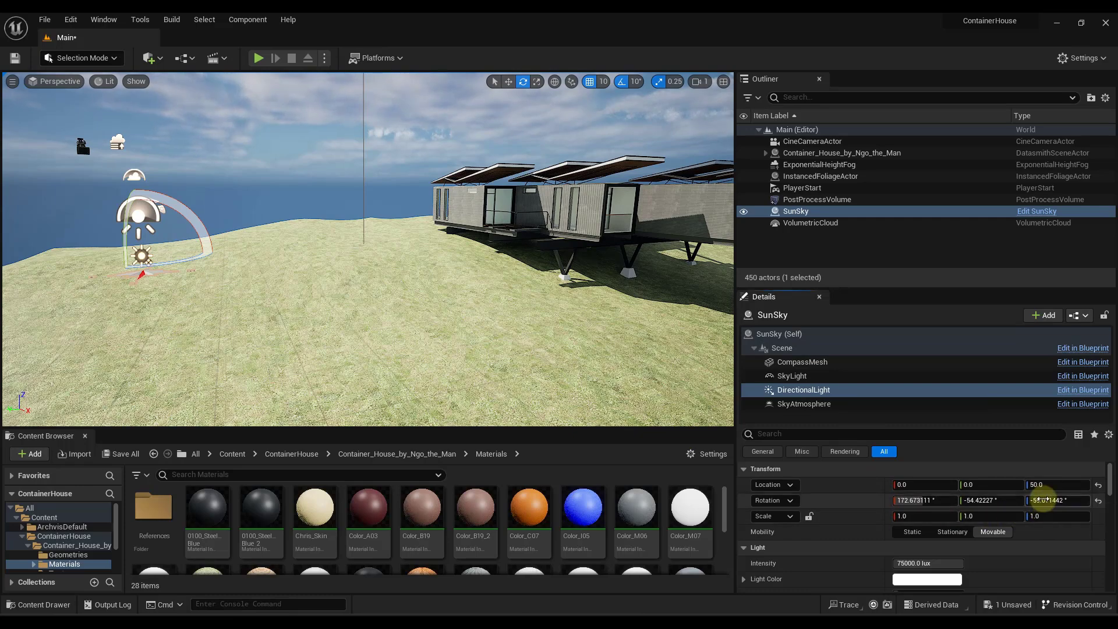
Try changing the DirectionalLight's Z (yaw) rotation value and undo the change
drag(1042, 500, 878, 504)
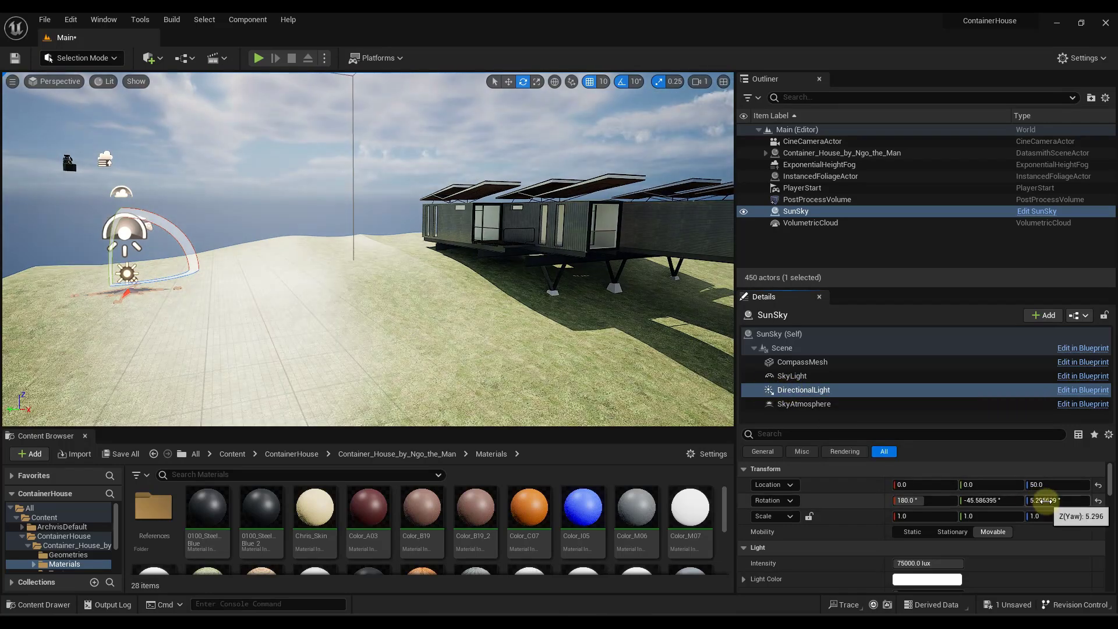
mouse_move(1045, 501)
mouse_down()
mouse_move(1067, 504)
mouse_move(1058, 506)
mouse_up()
key(ctrl+z)
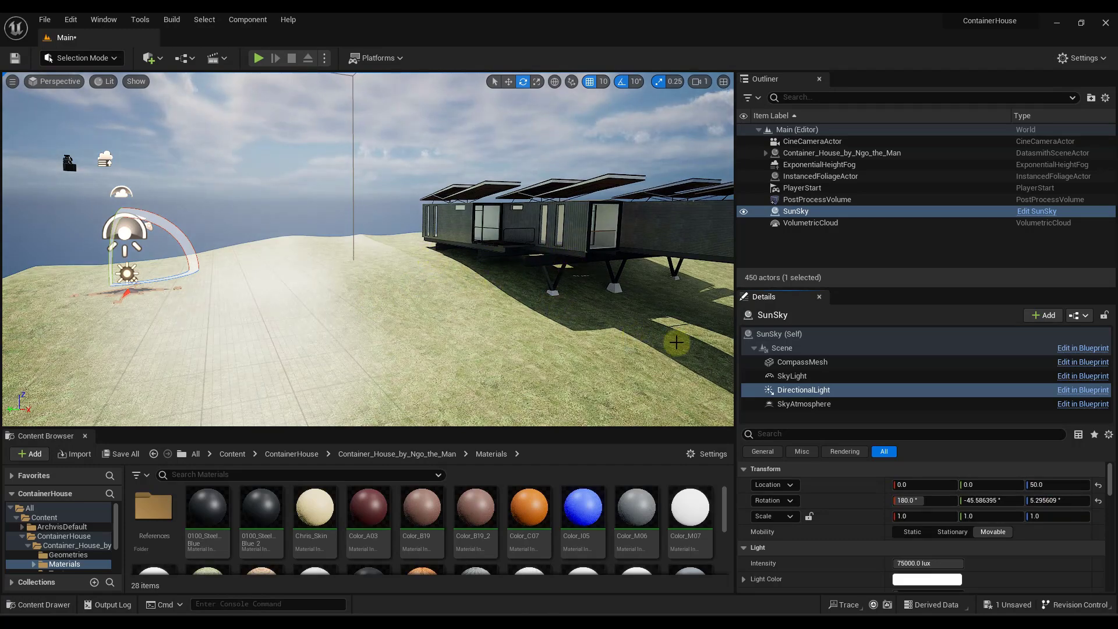
mouse_move(469, 276)
right_down()
mouse_move(444, 280)
mouse_move(454, 282)
right_up()
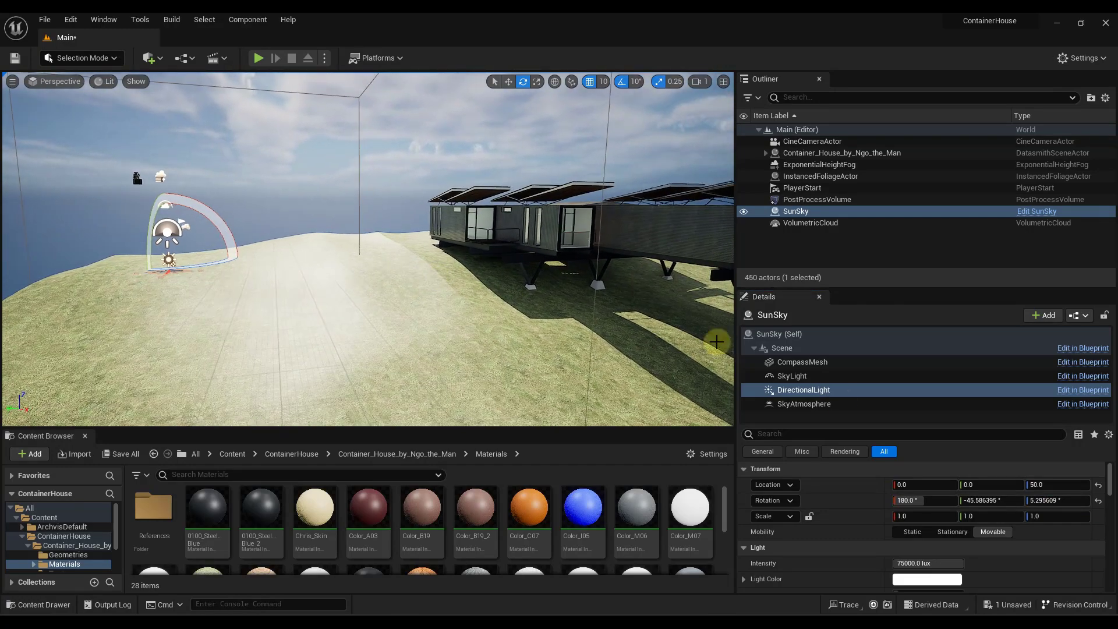
Try changing the DirectionalLight's Y (pitch) rotation value and restore the original sun direction
drag(984, 502, 1063, 499)
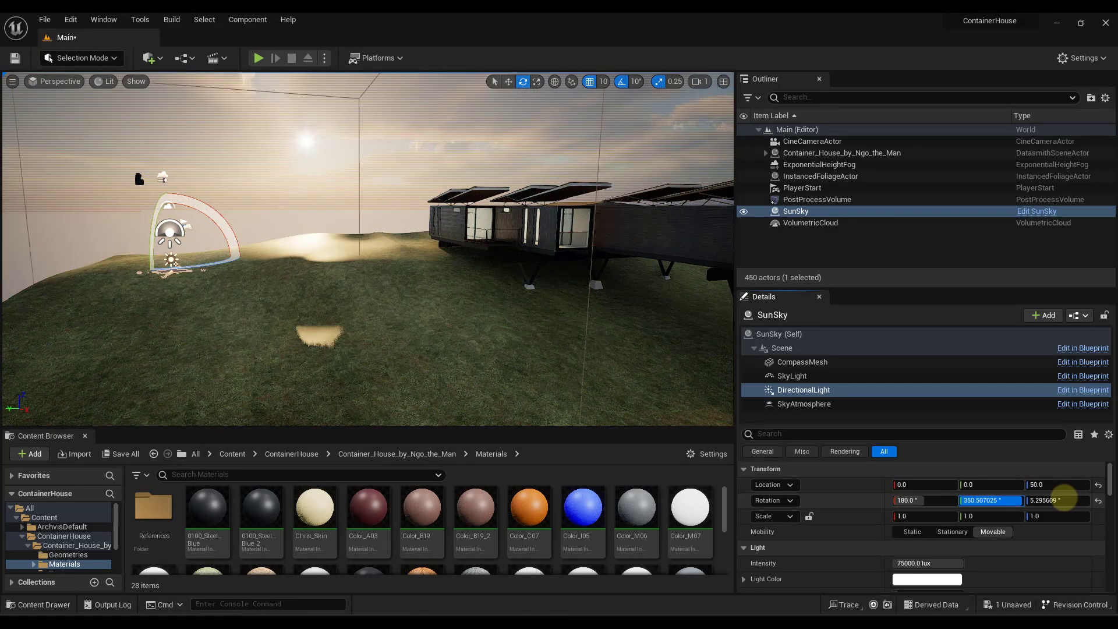
mouse_move(1063, 499)
mouse_down()
mouse_move(969, 501)
mouse_move(1045, 500)
mouse_up()
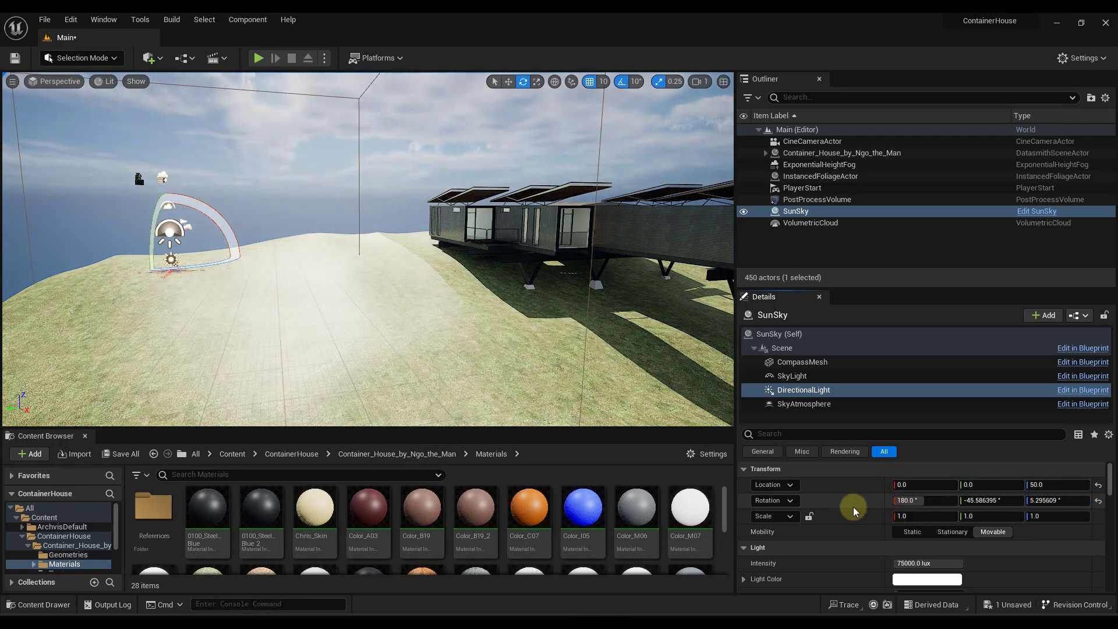
Try DirectionalLight intensities of 150, 35000 and 10000 lux
scroll(862, 513, down, 3)
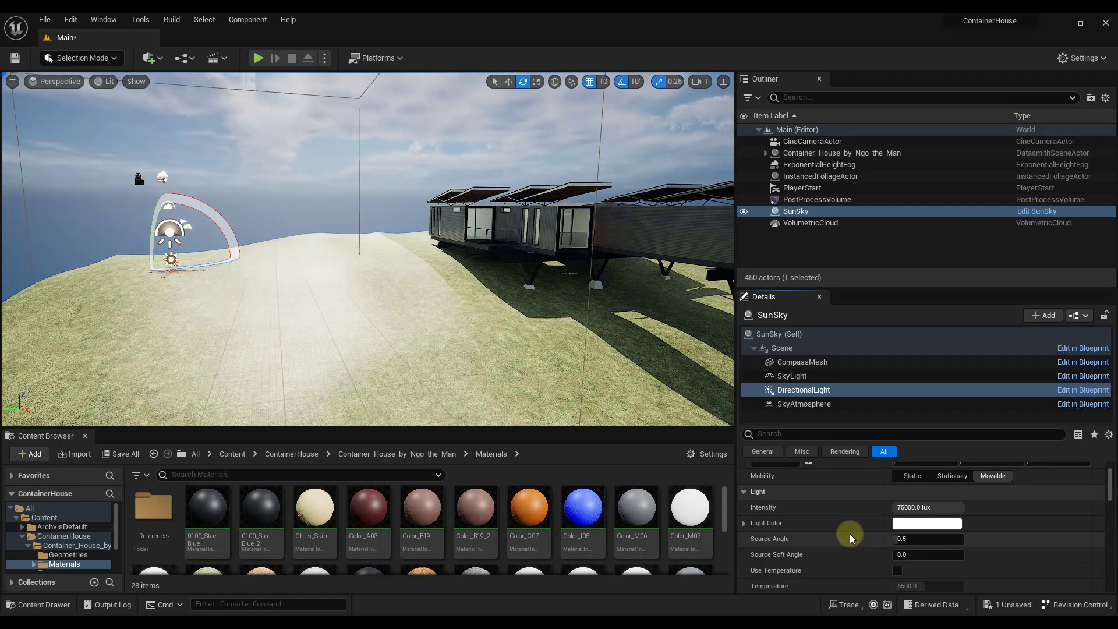
drag(926, 506, 926, 506)
click(926, 505)
text(150)
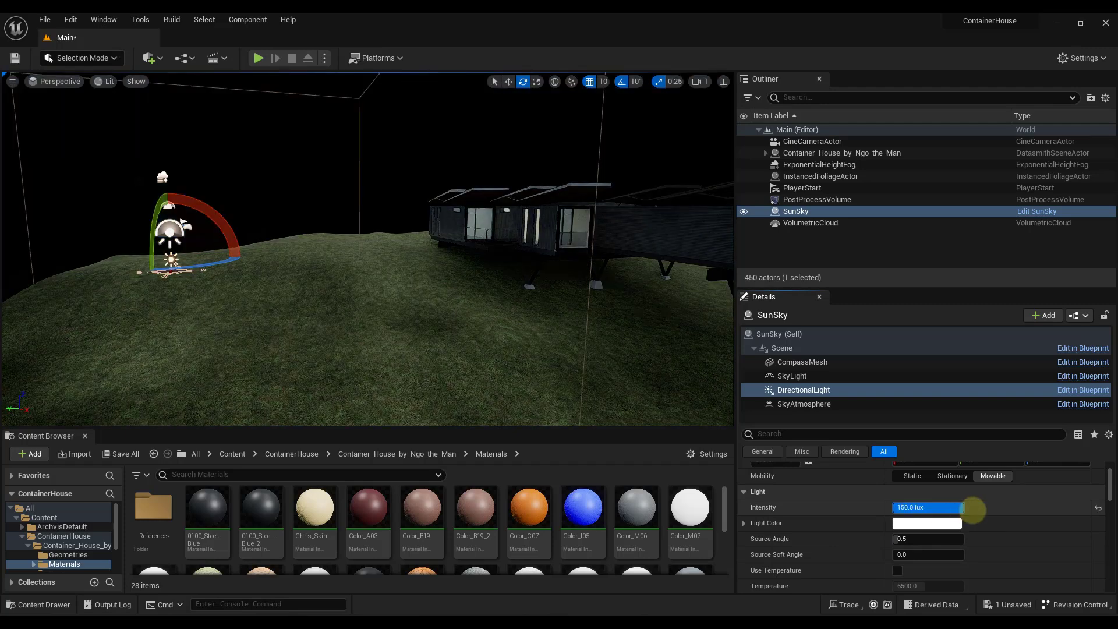
key(Return)
drag(928, 505, 918, 506)
click(928, 505)
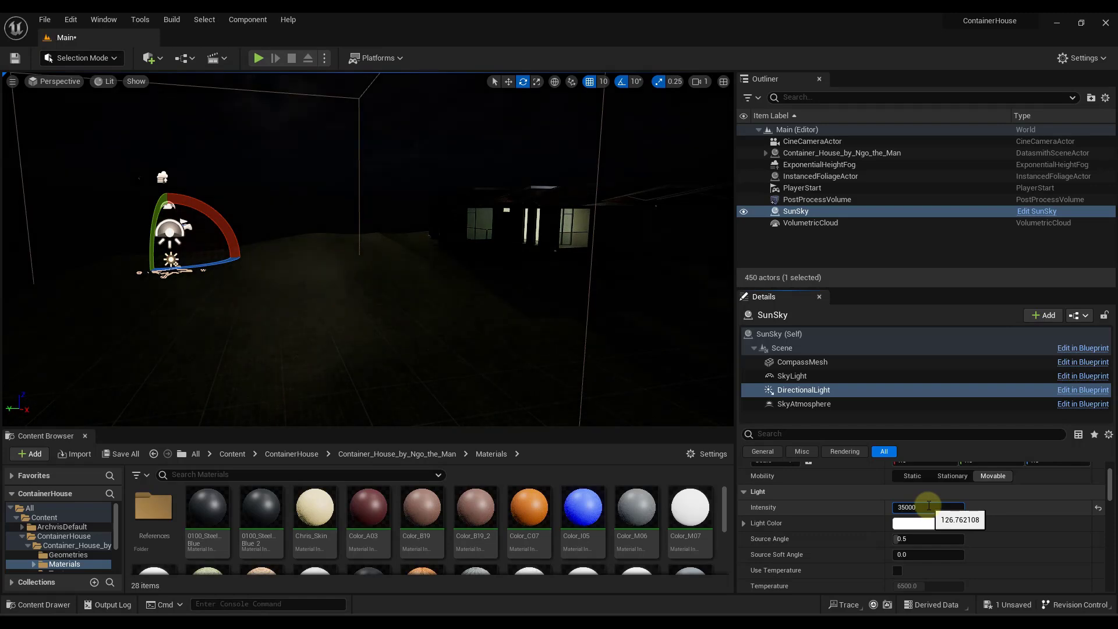
key(Return)
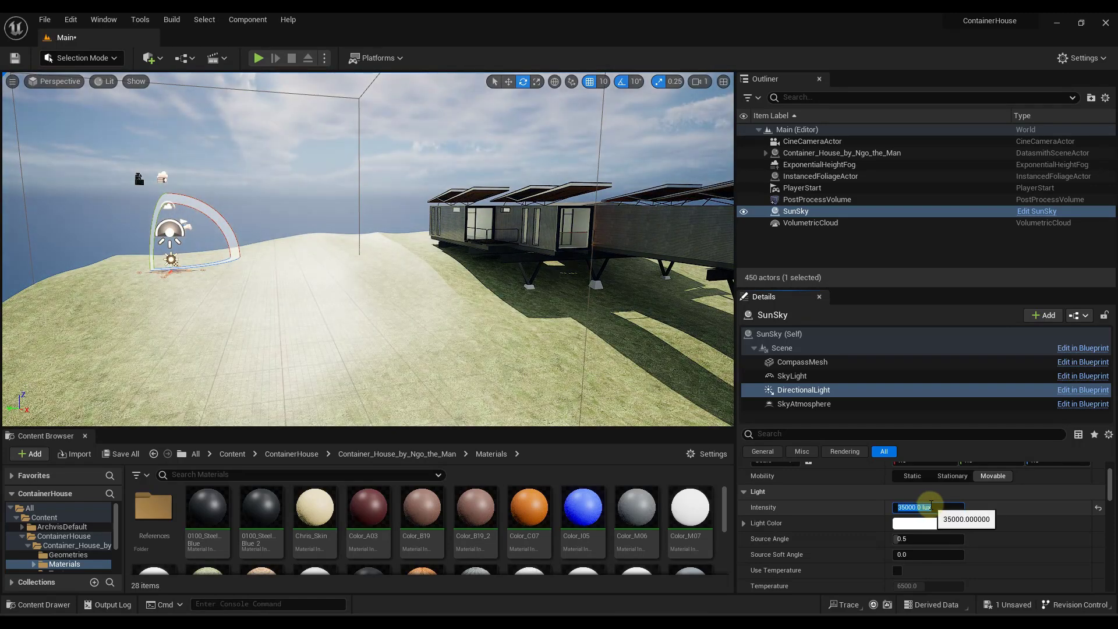
key(Return)
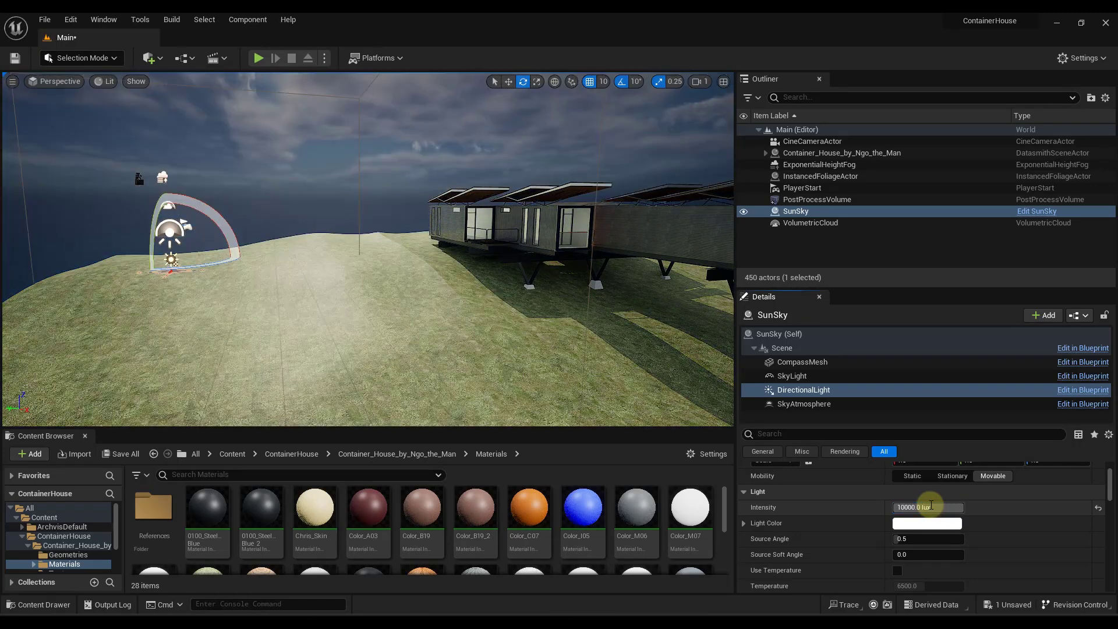
Try a slightly tinted light color on the DirectionalLight, and reset its light color and intensity to their defaults
right_drag(414, 265, 336, 249)
key(d)
right_drag(483, 244, 489, 315)
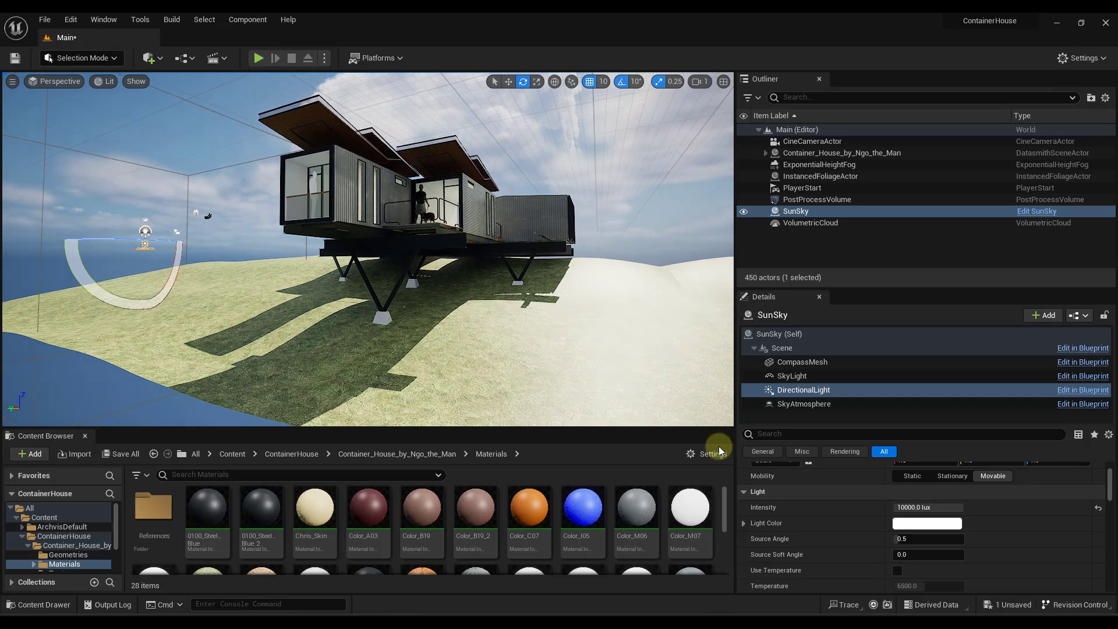
scroll(862, 500, down, 1)
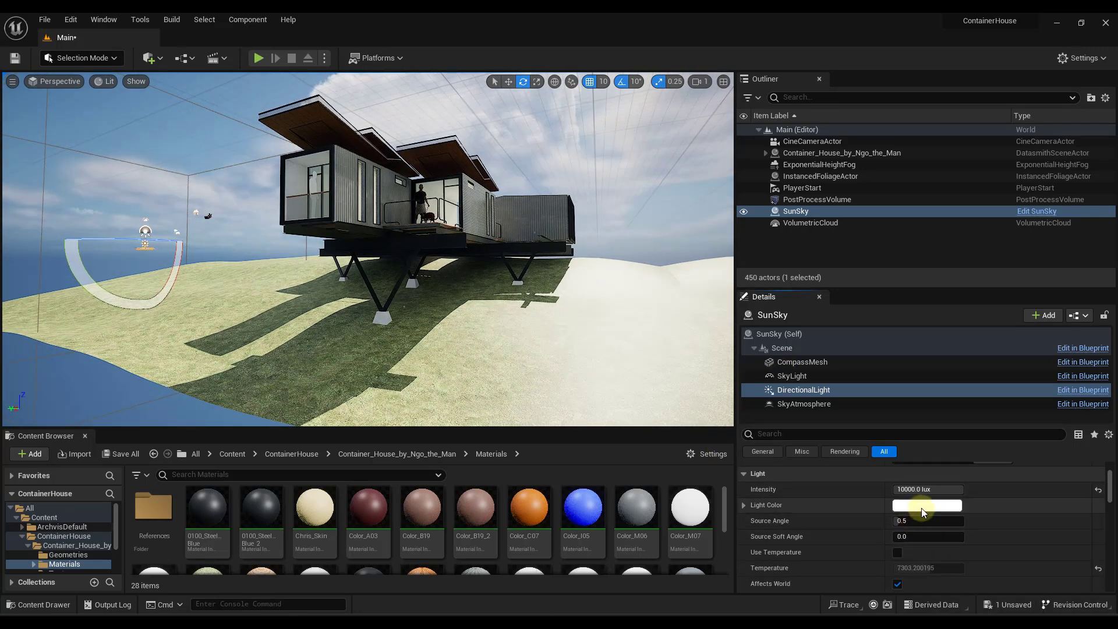
click(923, 505)
mouse_move(735, 405)
mouse_down()
mouse_move(756, 417)
mouse_move(774, 403)
mouse_move(708, 409)
mouse_move(700, 383)
mouse_move(703, 398)
mouse_move(748, 417)
mouse_up()
click(908, 311)
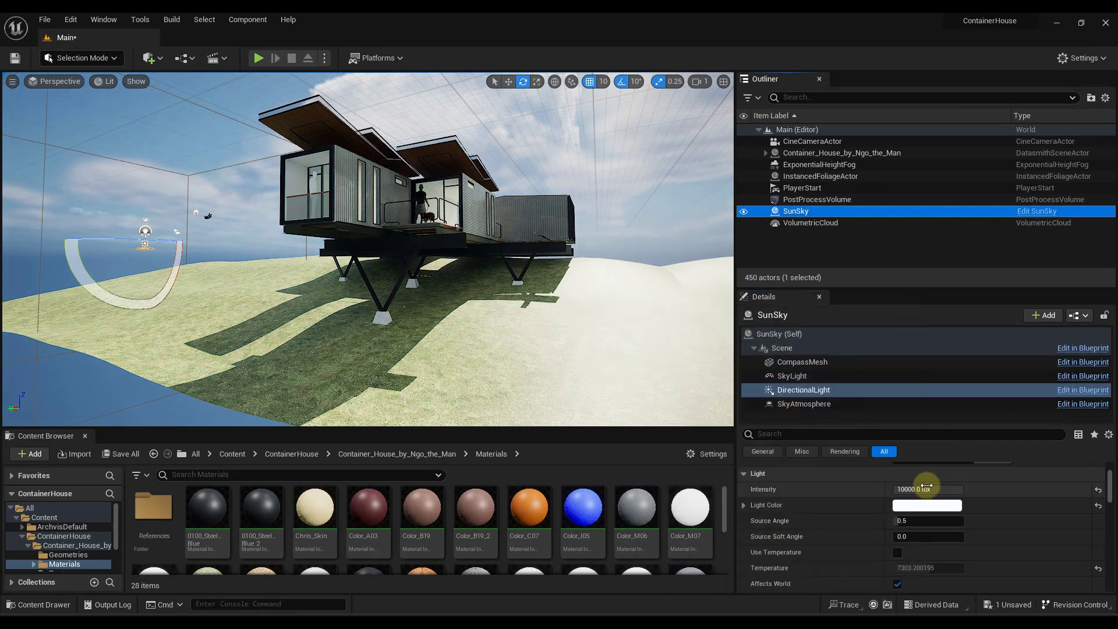
click(1098, 506)
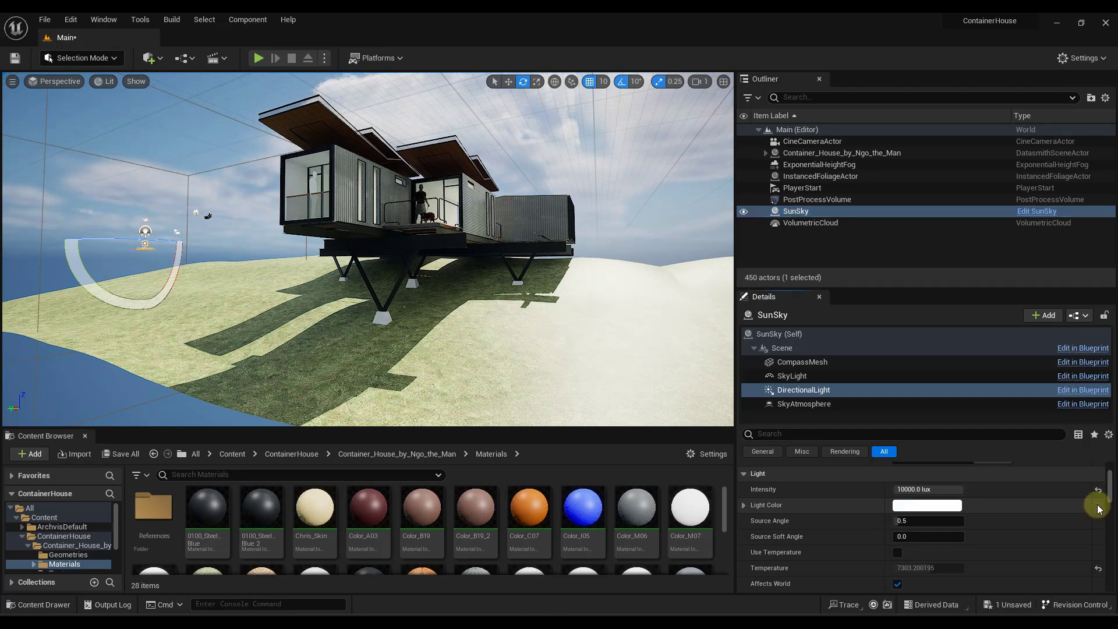
click(1097, 489)
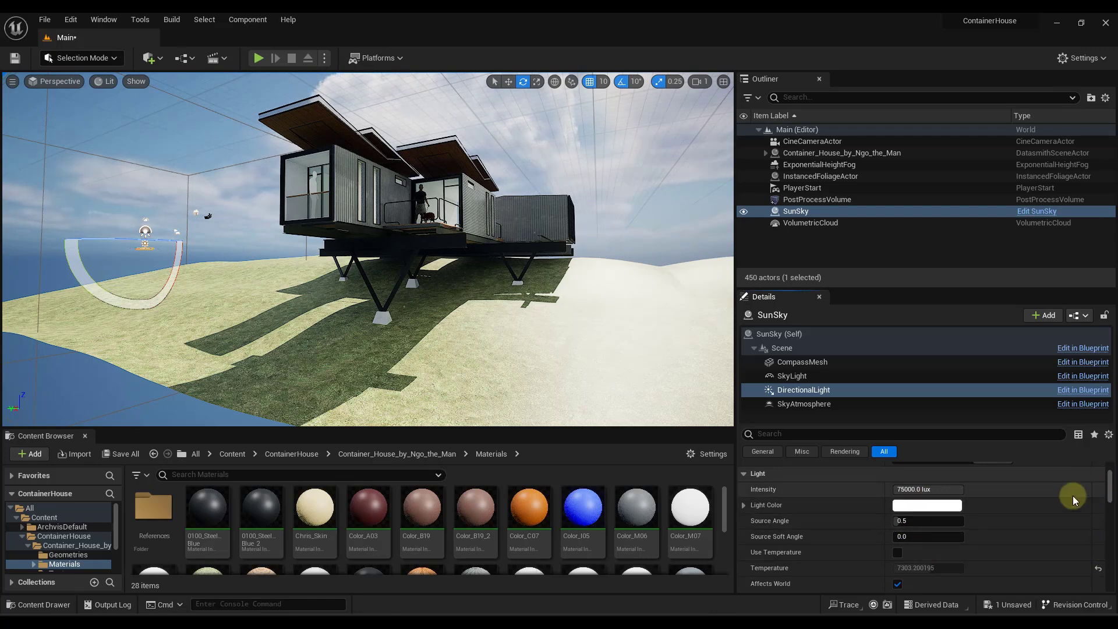
Enable Use Temperature on the DirectionalLight, reset the temperature to its default and try warmer values such as 4440
scroll(998, 529, down, 3)
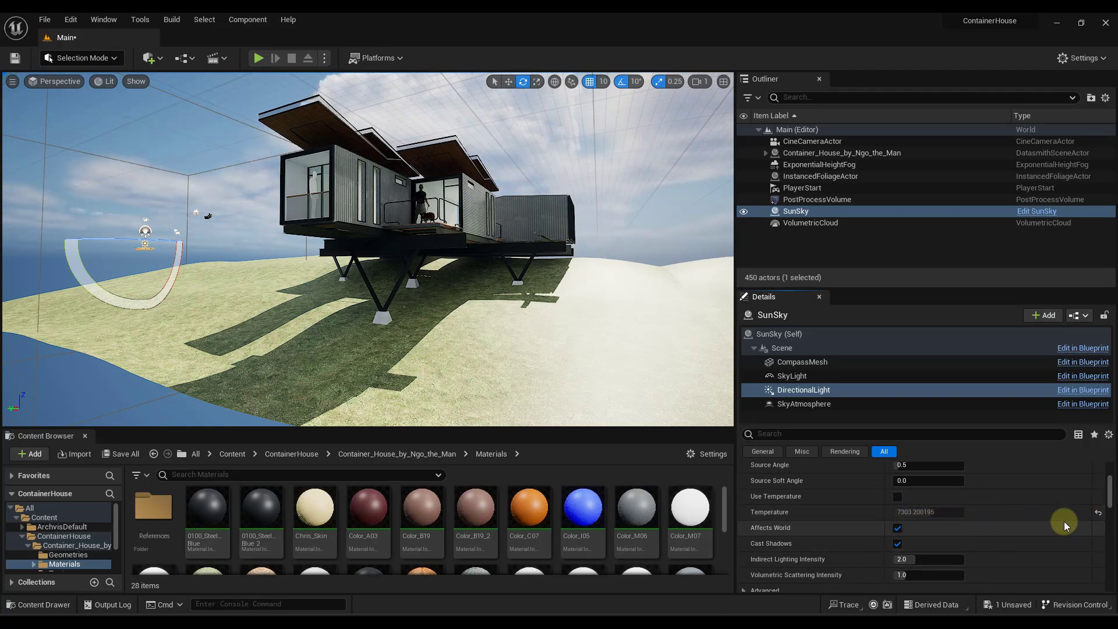
click(897, 498)
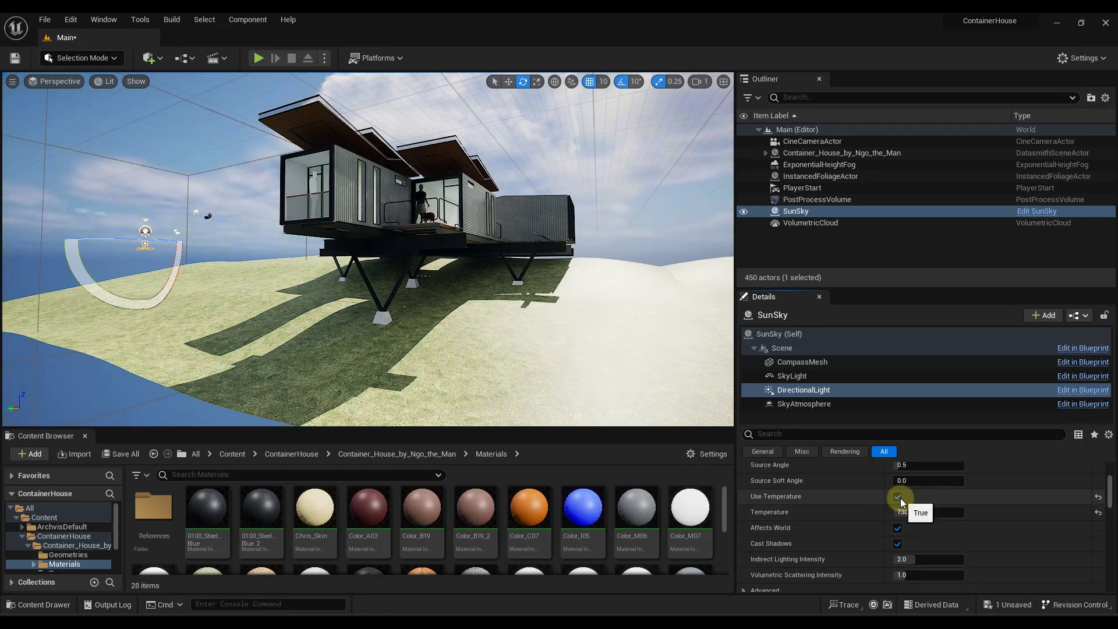
click(1098, 512)
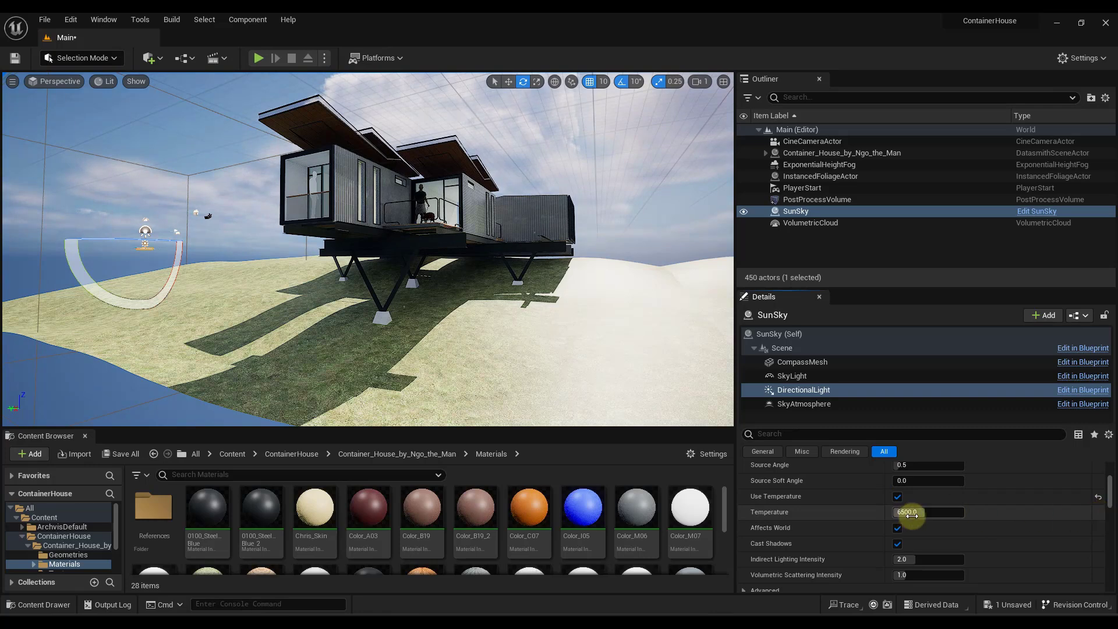
drag(925, 515, 932, 516)
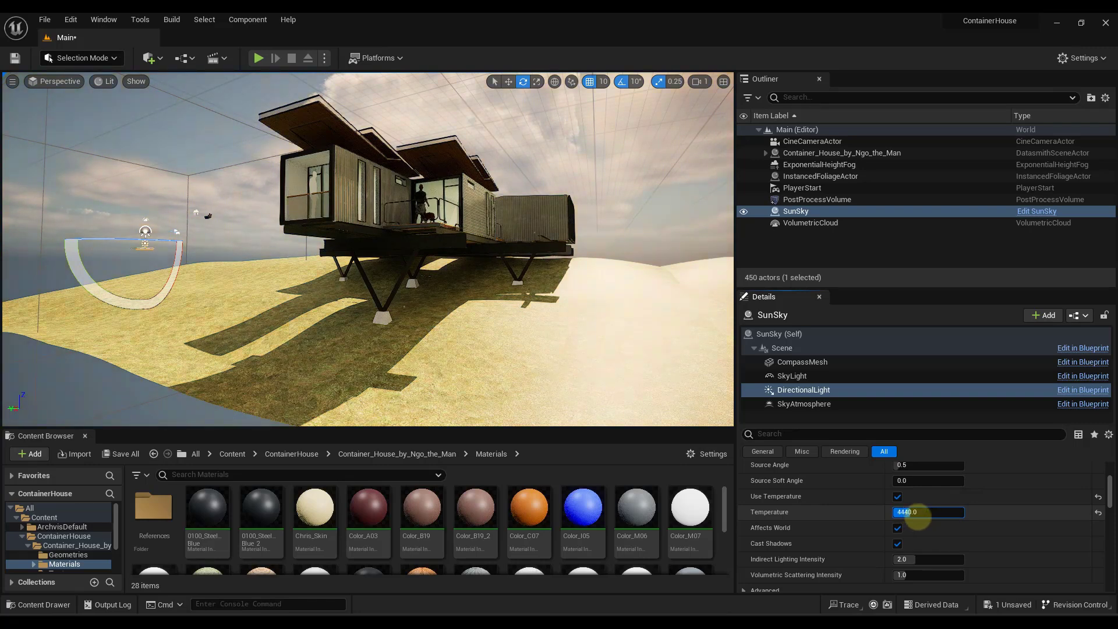
drag(918, 517, 946, 512)
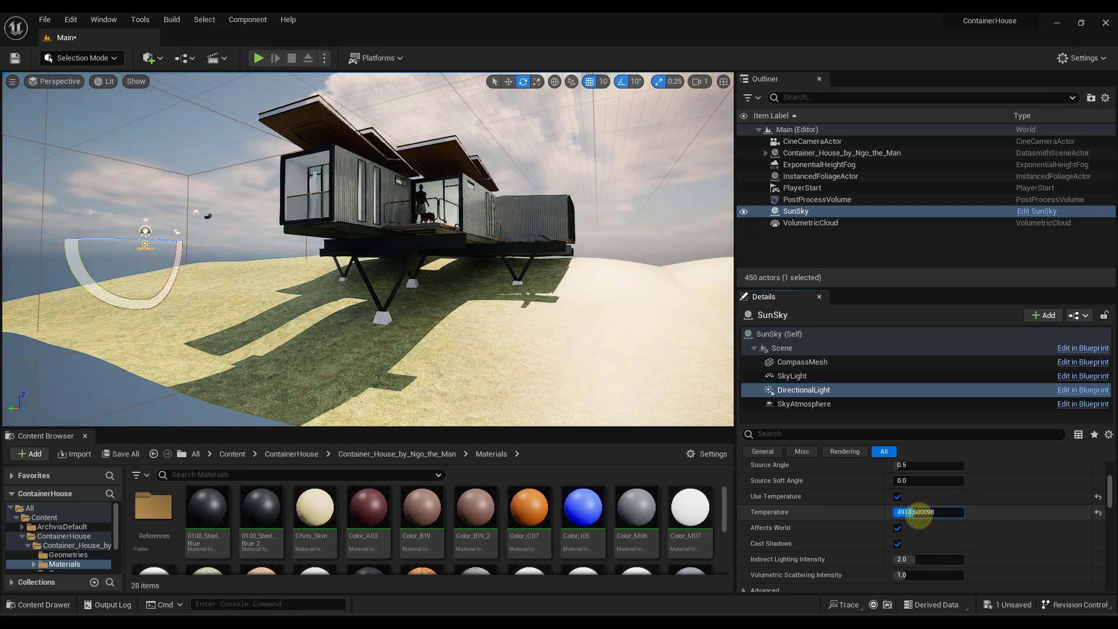
Adjust the DirectionalLight's Indirect Lighting Intensity, trying low values such as 0.72 and 0.48 on the house's shaded side
key(w)
right_drag(387, 334, 385, 325)
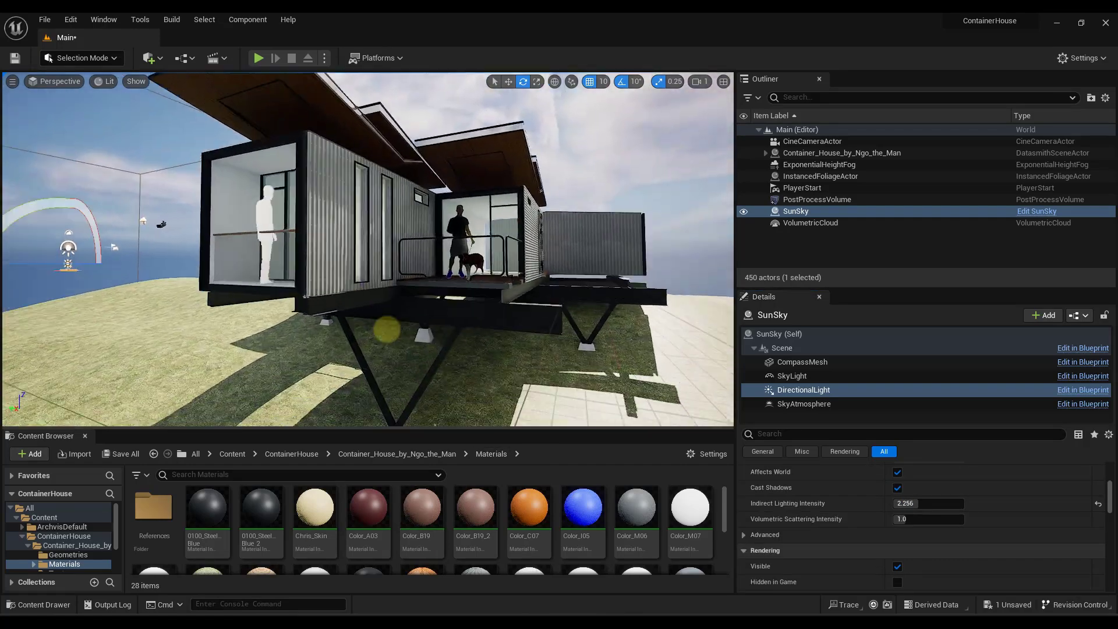
key(d)
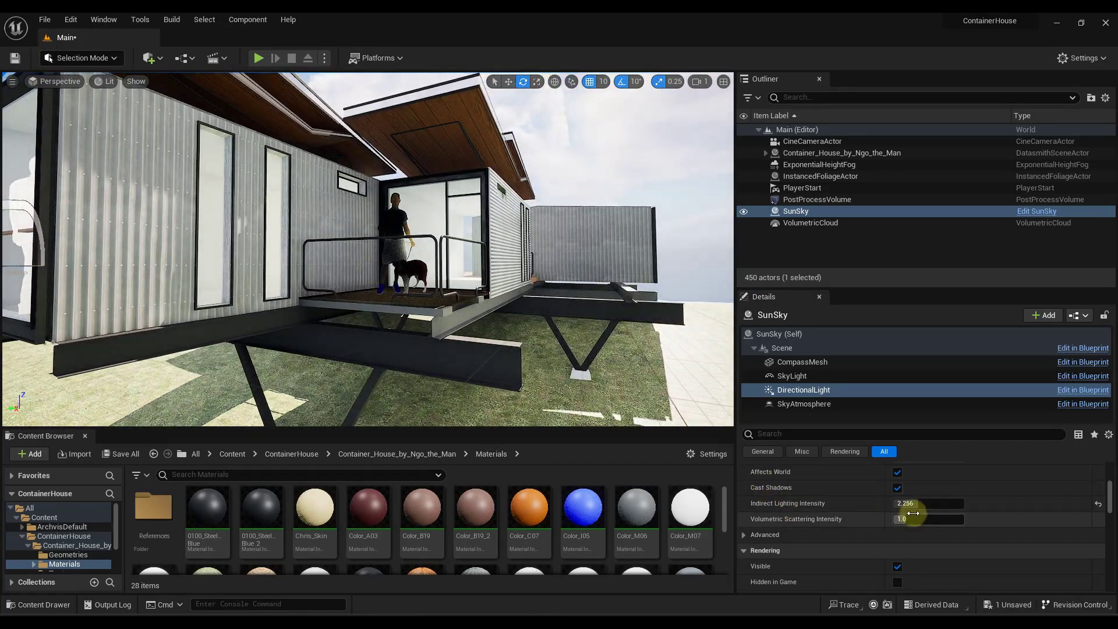
drag(911, 504, 892, 517)
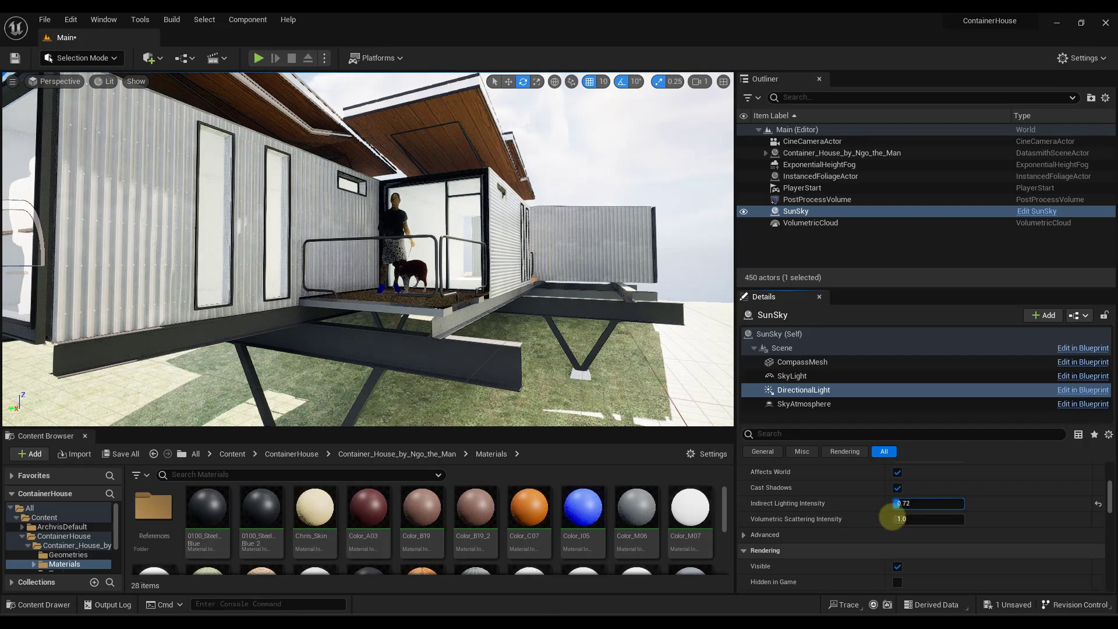
scroll(452, 299, down, 5)
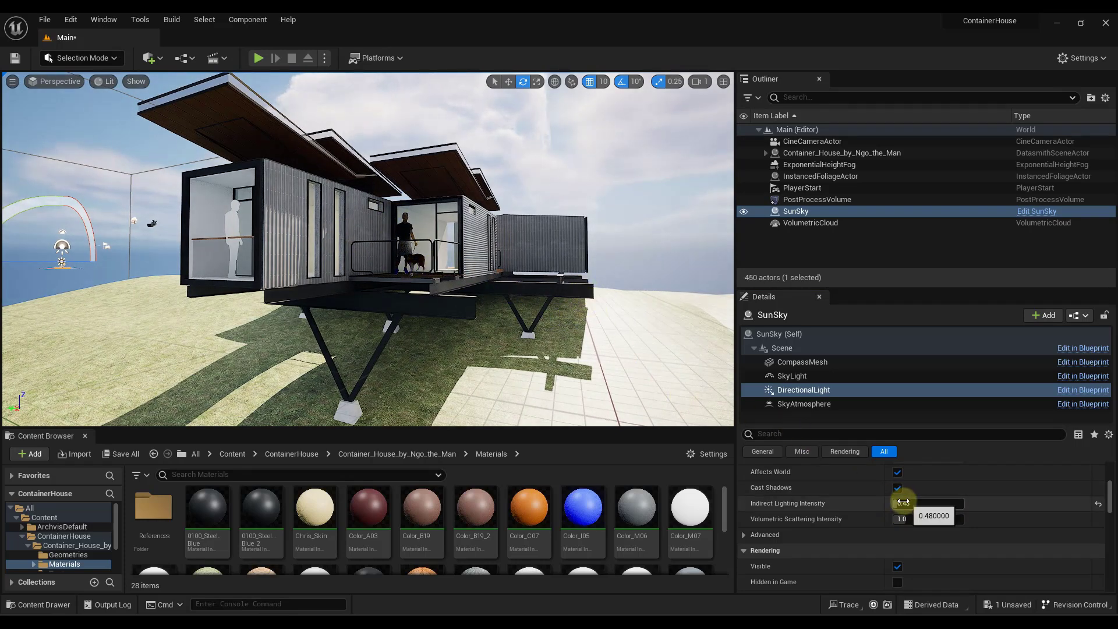
drag(902, 503, 963, 513)
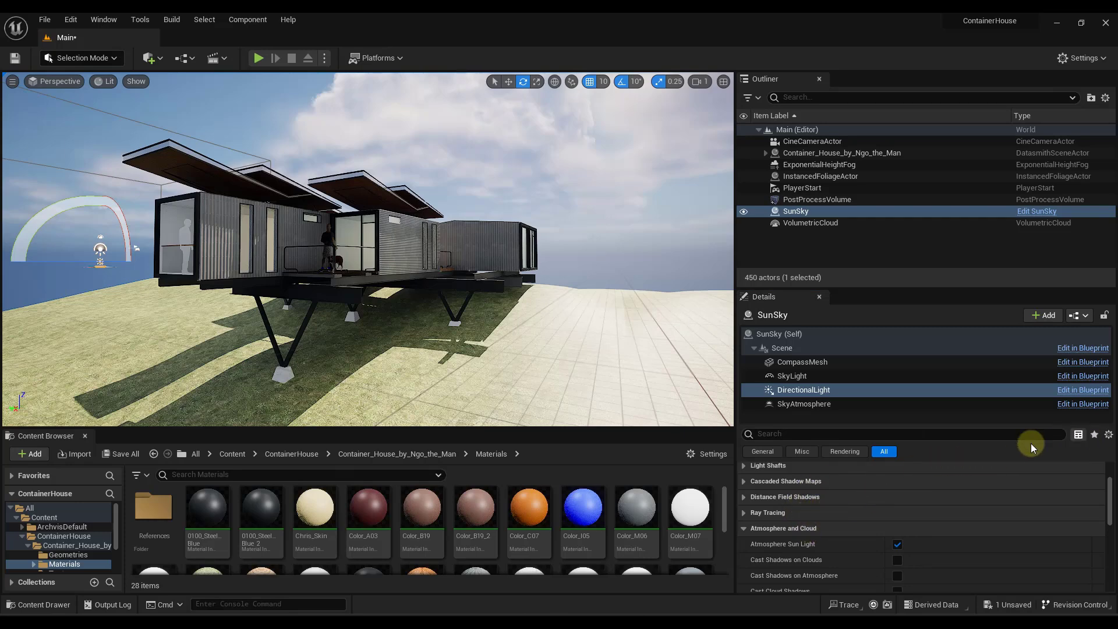
Open and close the DirectionalLight's property matrix, and collapse all of the component's property categories
click(1079, 434)
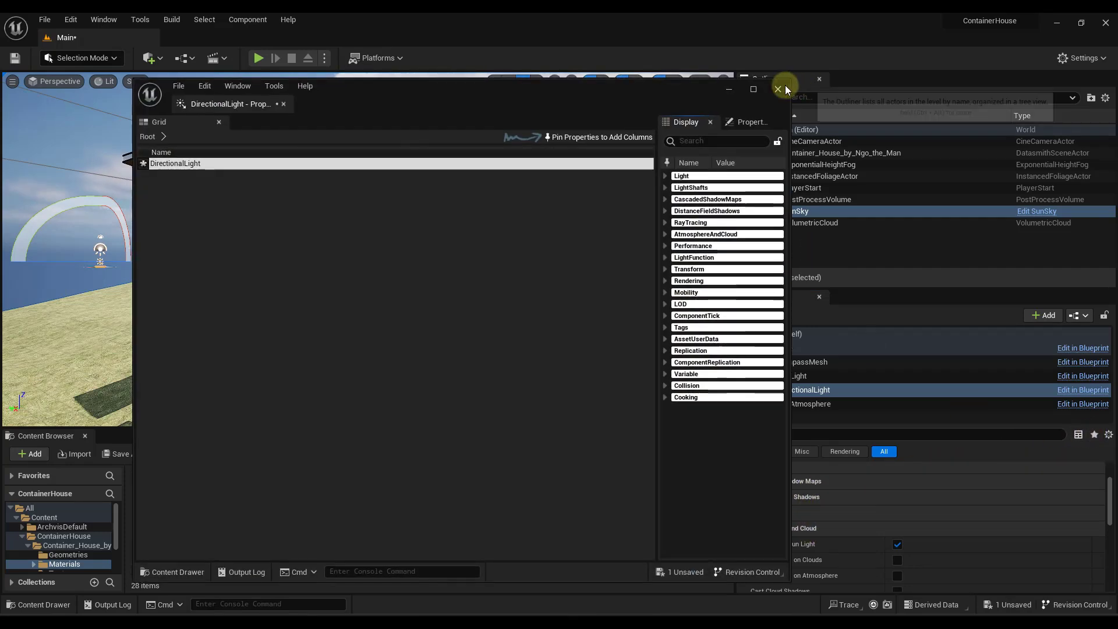
click(784, 87)
click(1109, 435)
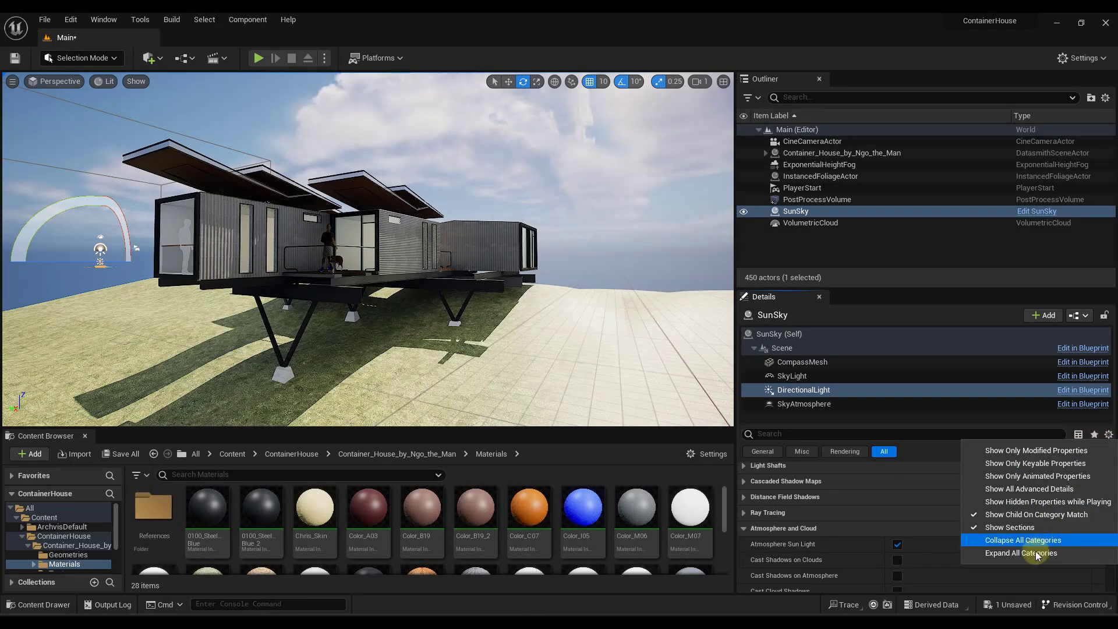
click(1017, 541)
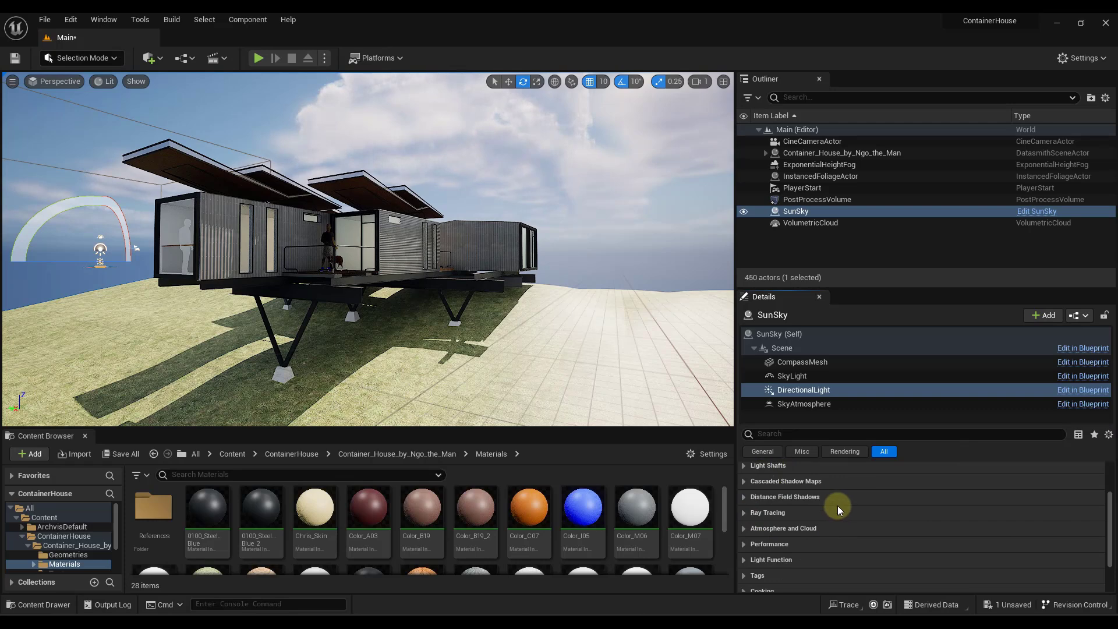
Expand the DirectionalLight's Atmosphere and Cloud category and enable Cast Cloud Shadows
scroll(832, 505, down, 1)
click(744, 510)
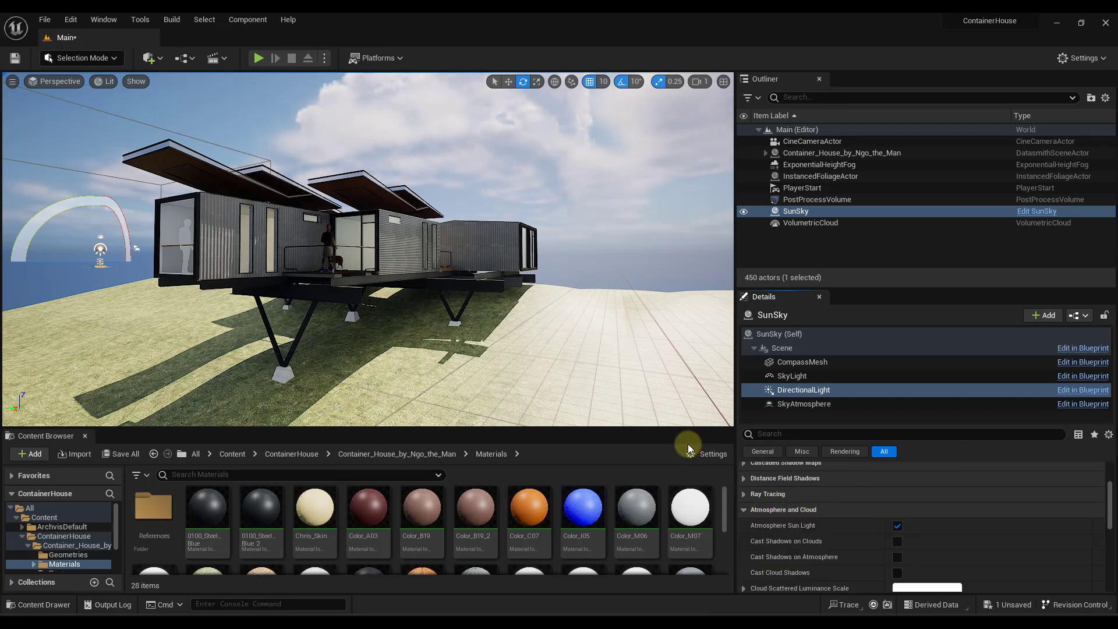
scroll(823, 539, down, 1)
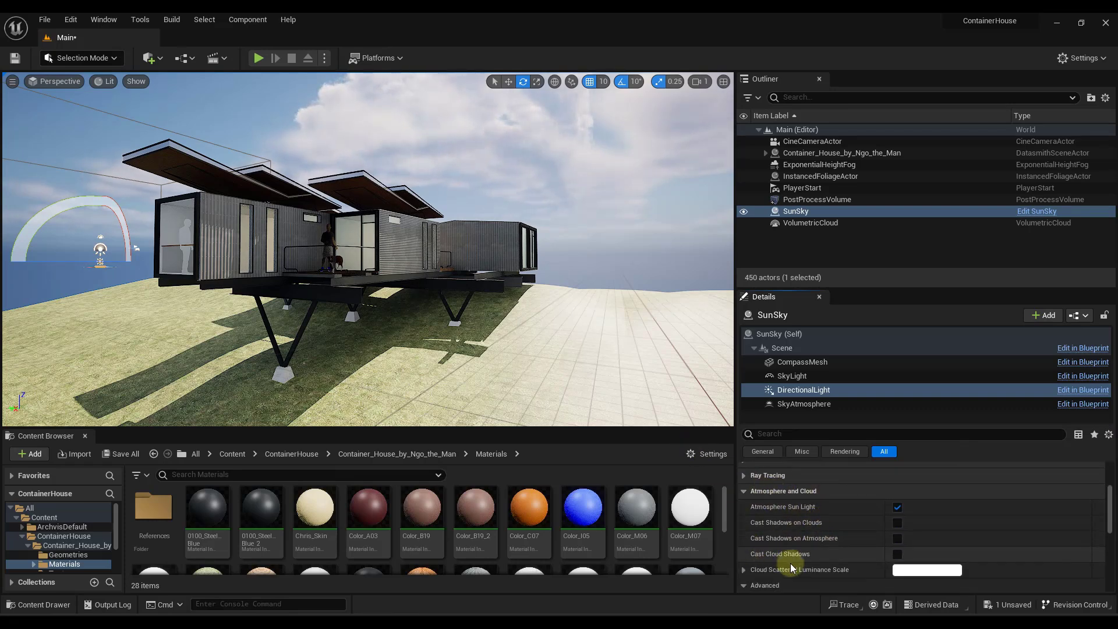
click(896, 554)
right_drag(481, 312, 506, 320)
Try a lavender Cloud Scattered Luminance Scale color (sRGB D3CCFFFF), cancel it and check its R, G and B components
scroll(818, 554, down, 2)
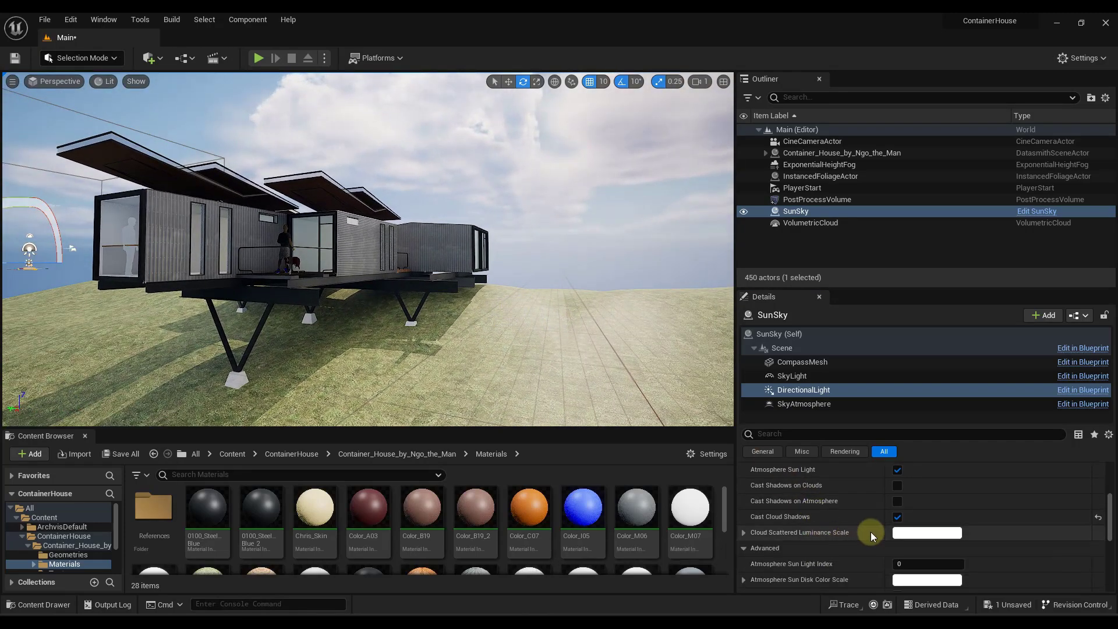
click(914, 531)
drag(703, 393, 716, 371)
mouse_move(617, 332)
right_down()
mouse_move(499, 194)
mouse_move(616, 332)
right_up()
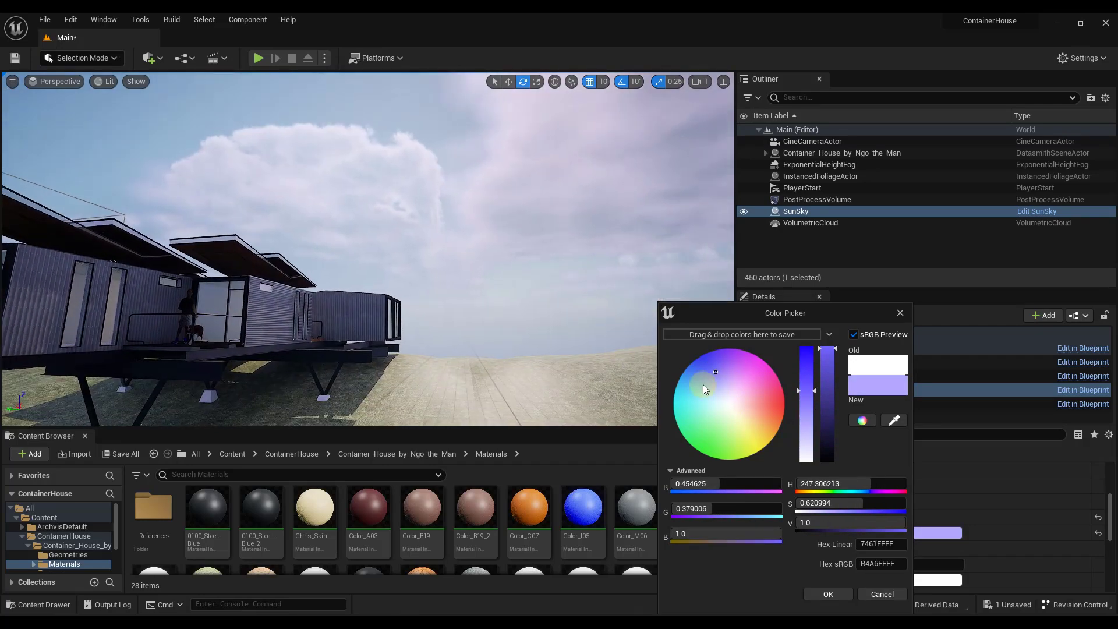
mouse_move(703, 384)
mouse_down()
mouse_move(746, 447)
mouse_move(756, 440)
mouse_move(723, 370)
mouse_move(742, 402)
mouse_move(720, 383)
mouse_up()
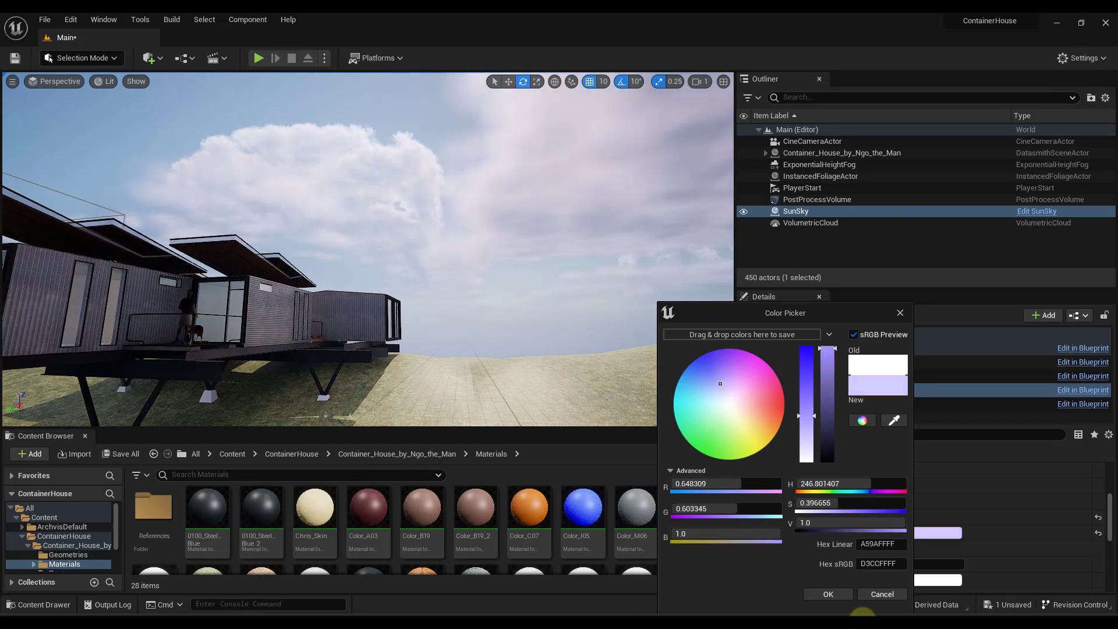
click(865, 593)
click(743, 532)
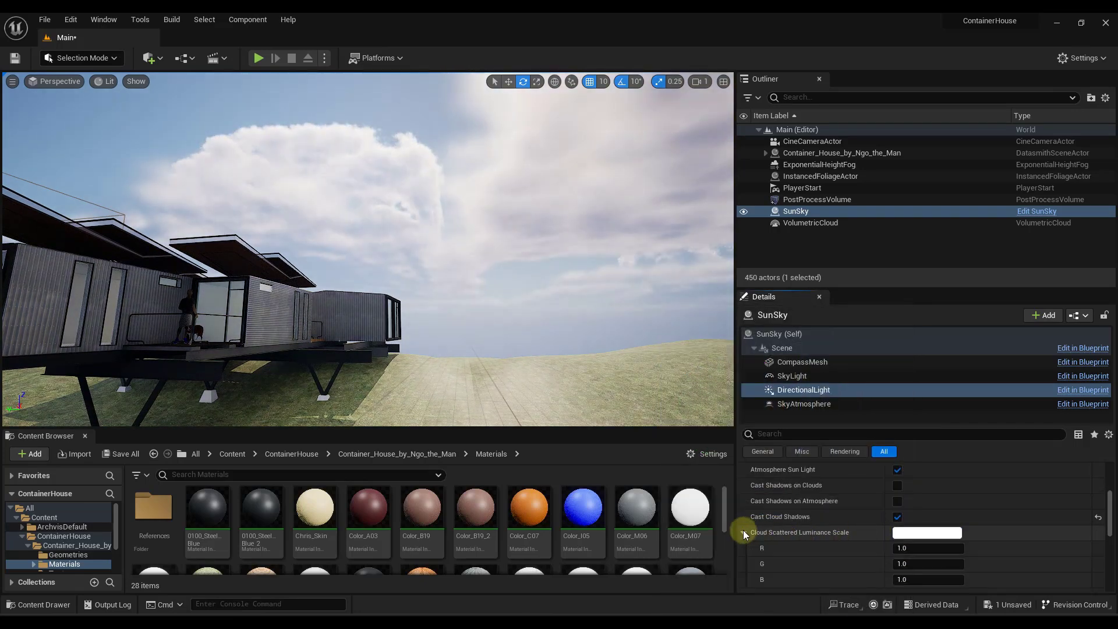
click(743, 532)
Hide the VolumetricCloud actor while trying a pink Atmosphere Sun Disk Color Scale (sRGB FF3BCCFF), cancel the color and reselect the DirectionalLight
scroll(863, 550, down, 2)
right_drag(454, 260, 546, 227)
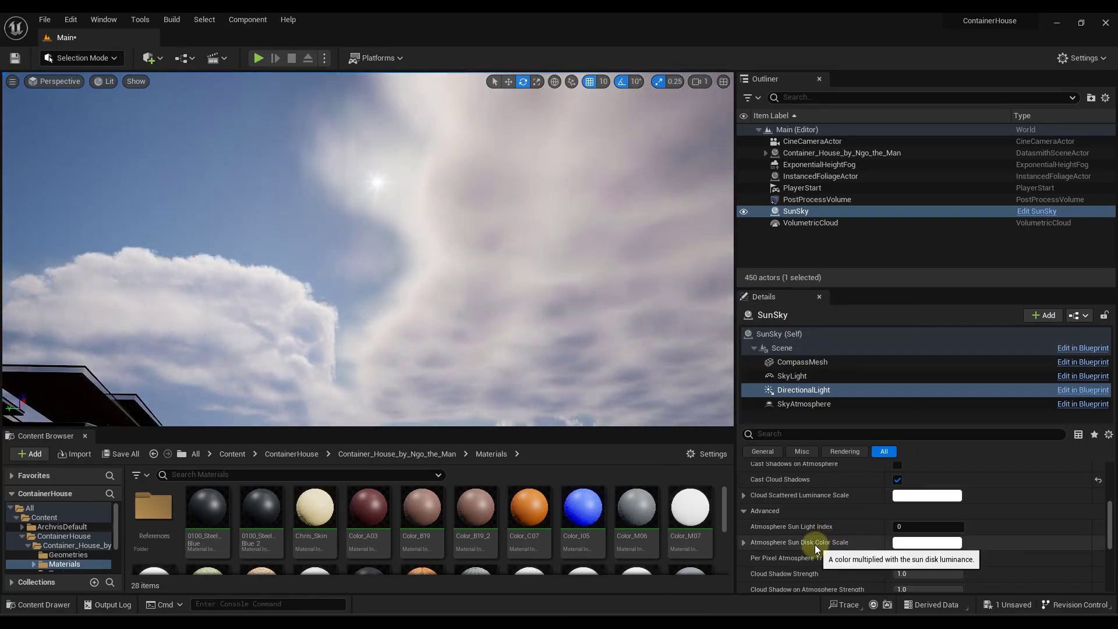
click(927, 543)
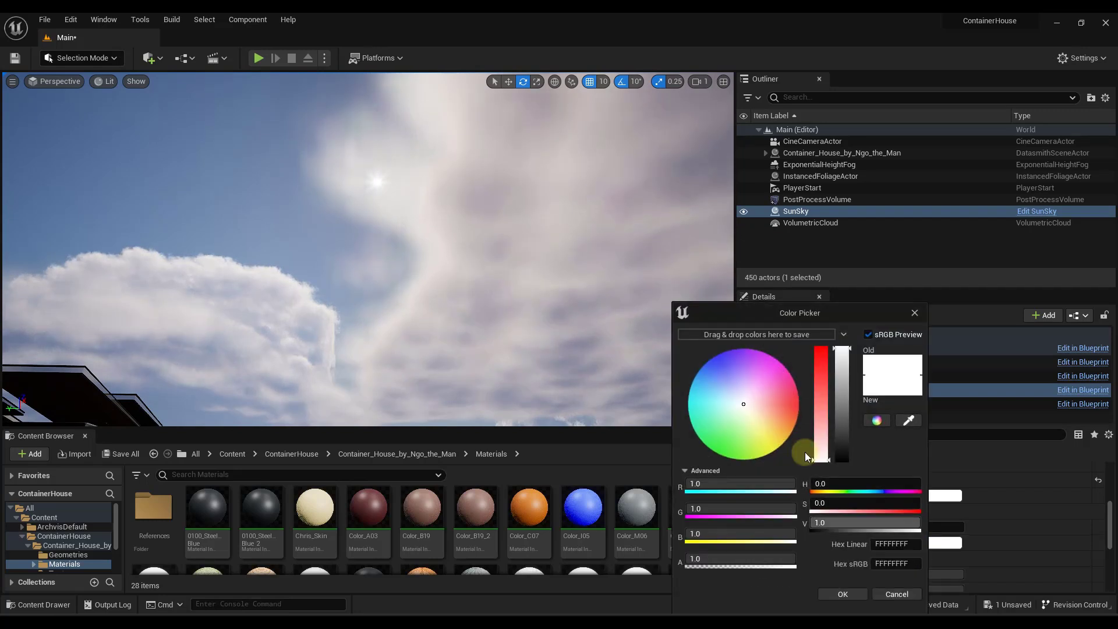
drag(762, 403, 788, 371)
click(743, 223)
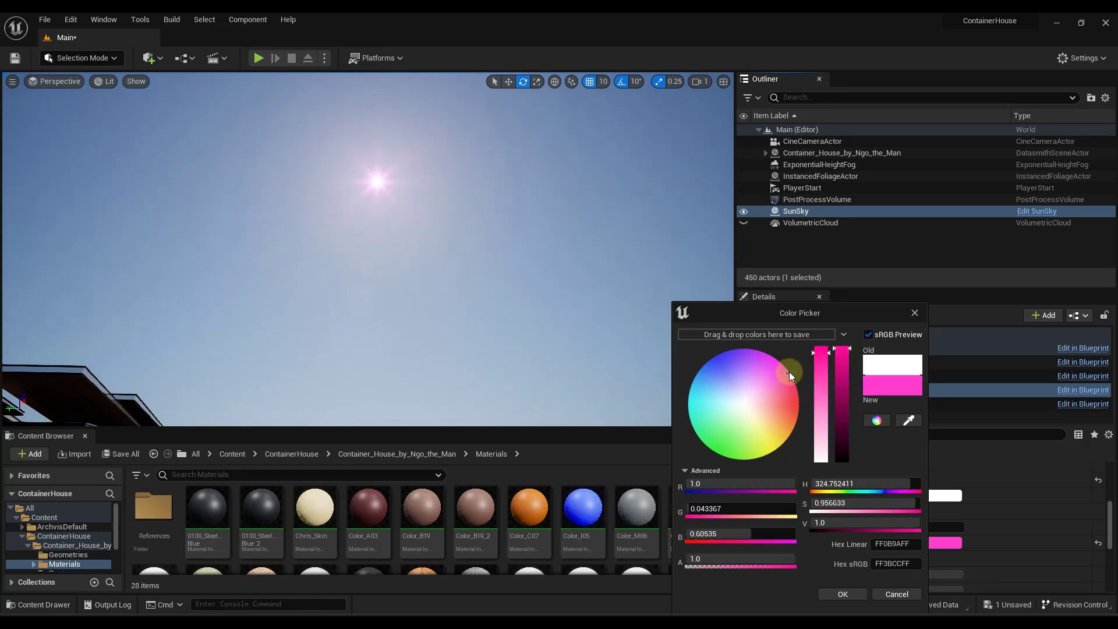
click(897, 593)
click(794, 388)
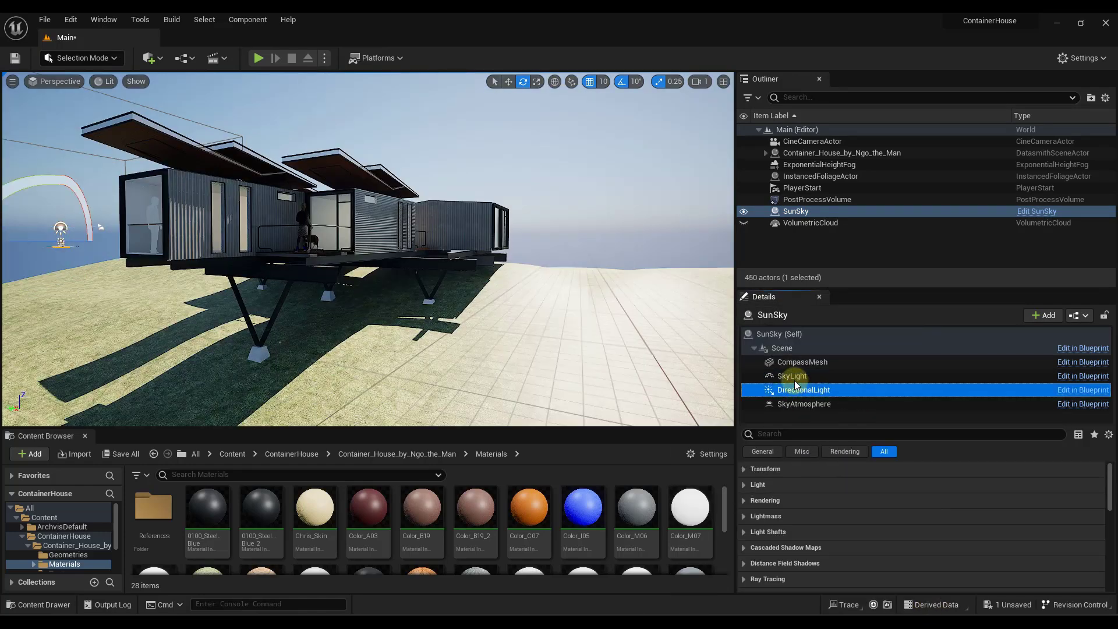
Select the SunSky actor's SkyLight component for editing
drag(86, 195, 83, 211)
click(797, 376)
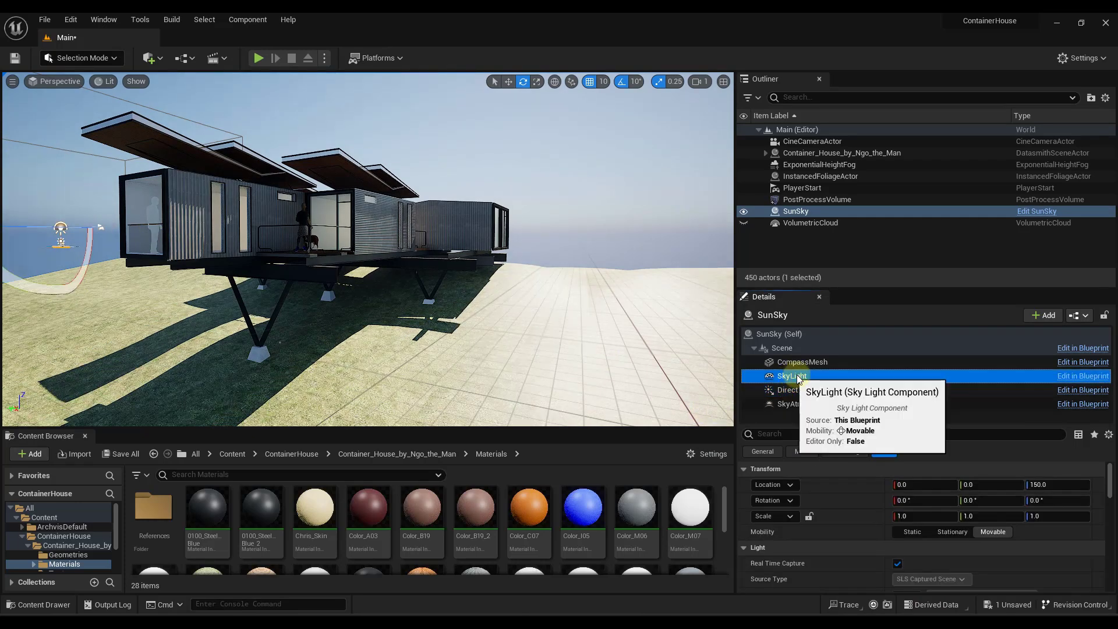
drag(366, 254, 336, 235)
right_drag(336, 236, 367, 241)
mouse_move(365, 241)
mouse_down()
mouse_move(374, 233)
mouse_move(362, 232)
mouse_up()
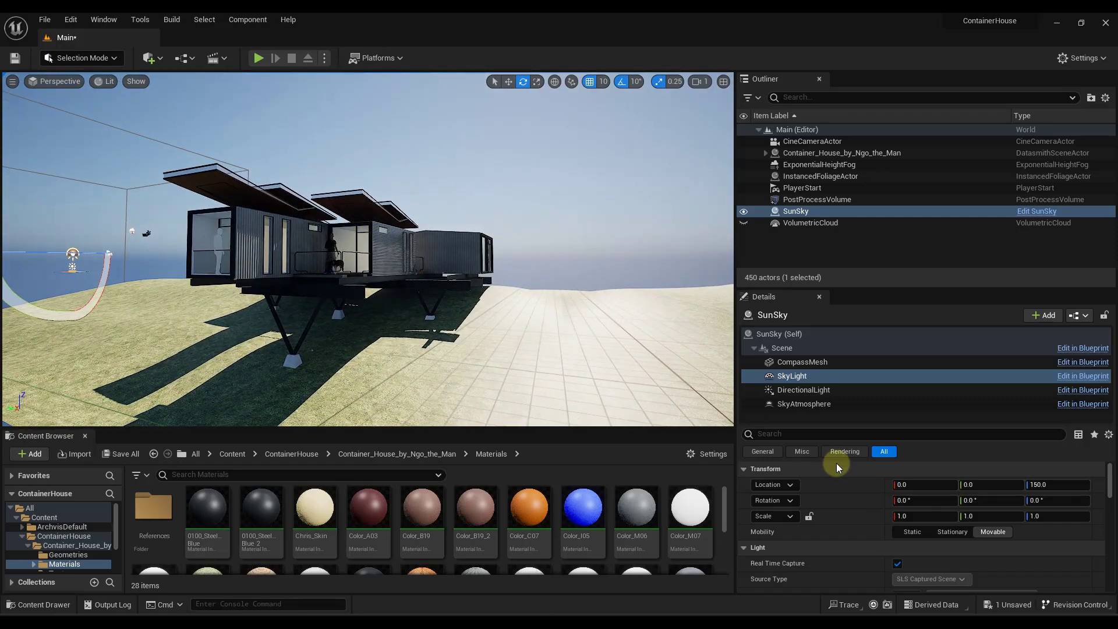
Try SkyLight Intensity values of 1.12 and 0.0 on the house, and reset the intensity to its default
scroll(838, 485, down, 5)
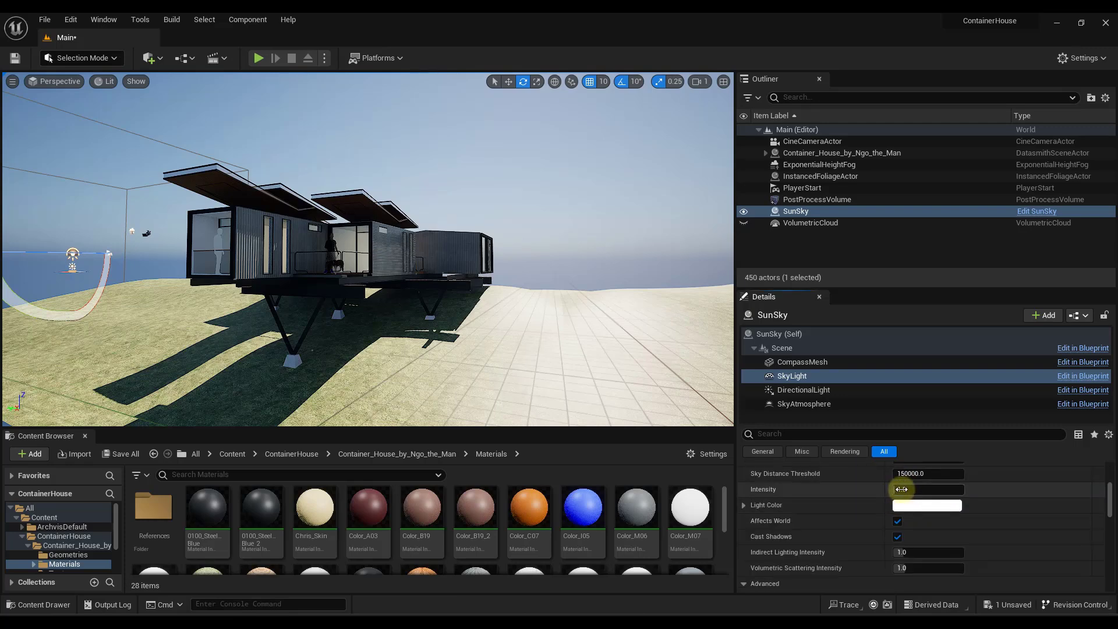
mouse_move(902, 489)
mouse_down()
mouse_move(925, 489)
mouse_move(903, 489)
mouse_move(902, 500)
mouse_move(904, 489)
mouse_up()
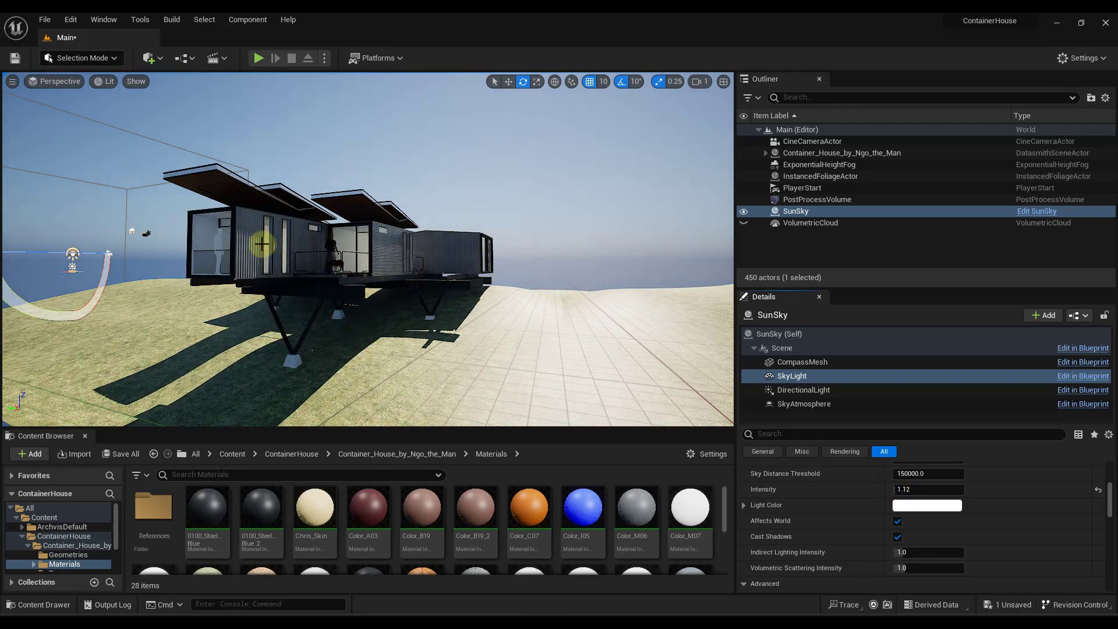
drag(901, 489, 893, 489)
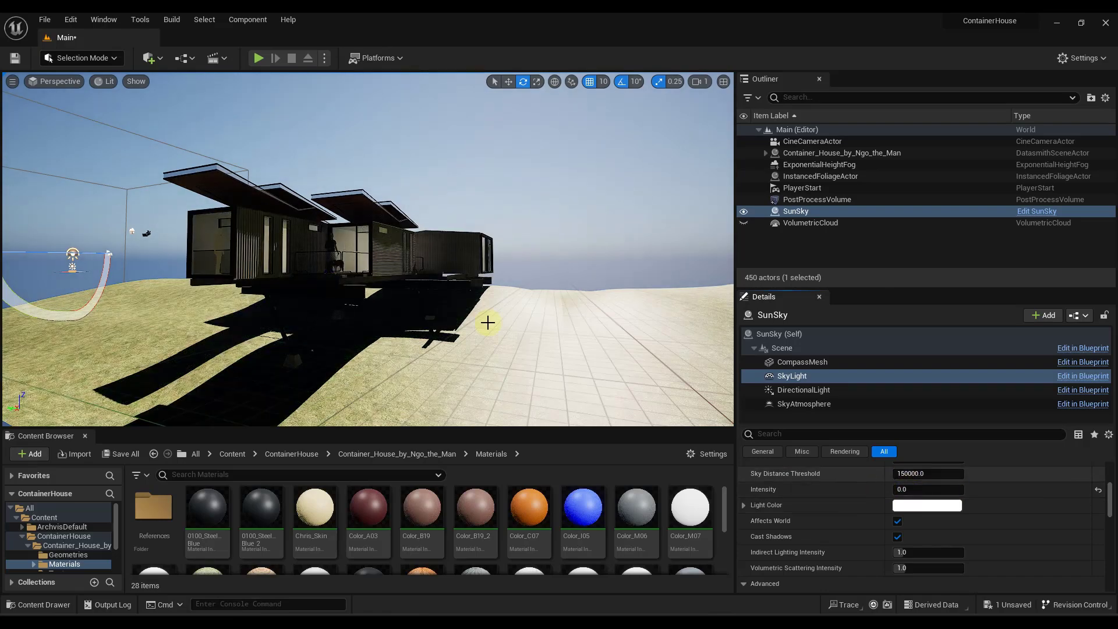
right_drag(442, 245, 435, 249)
drag(435, 249, 422, 245)
alt+drag(432, 245, 428, 245)
right_drag(428, 245, 429, 245)
click(814, 377)
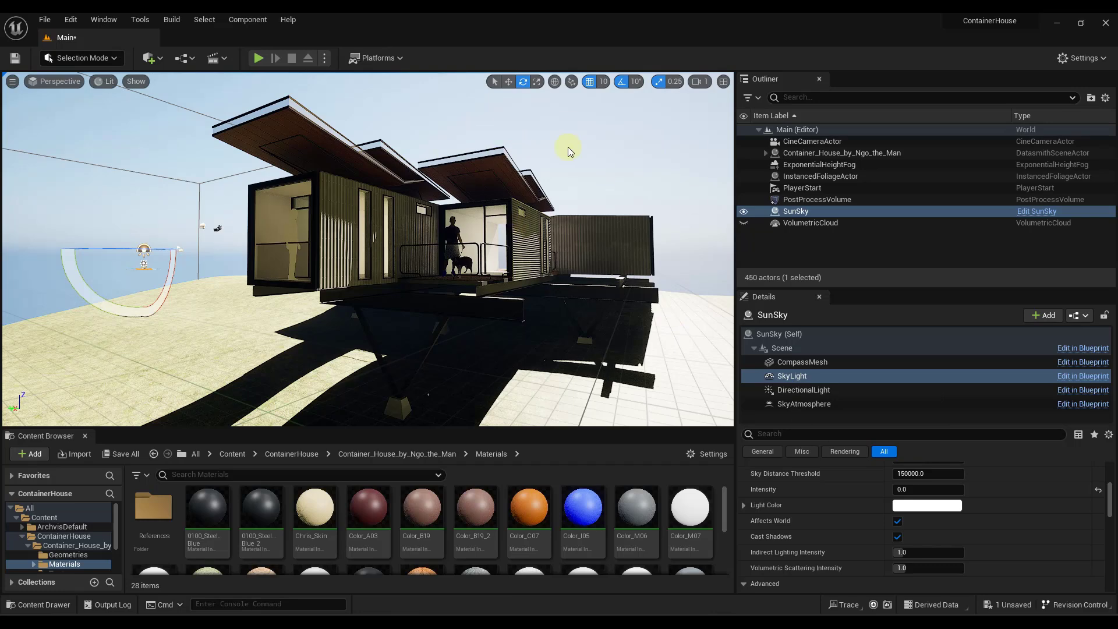
click(1098, 490)
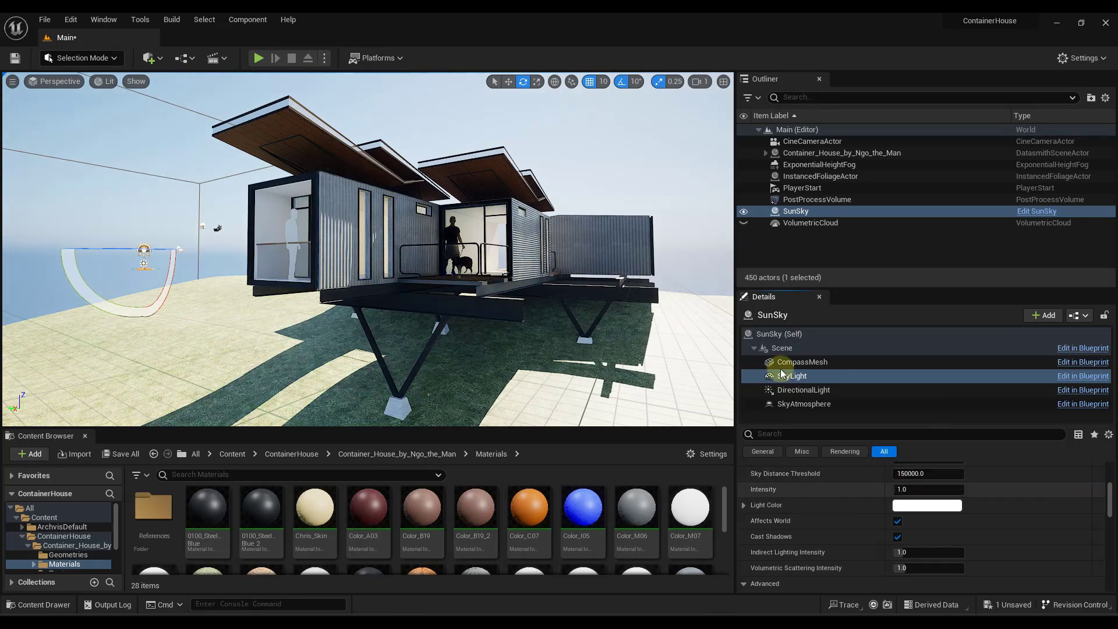
Set the SkyLight's Light Color to a very pale pink (sRGB FFF5FBFF), after trying a stronger pink-violet (sRGB F5B4FFFF)
right_drag(533, 252, 472, 238)
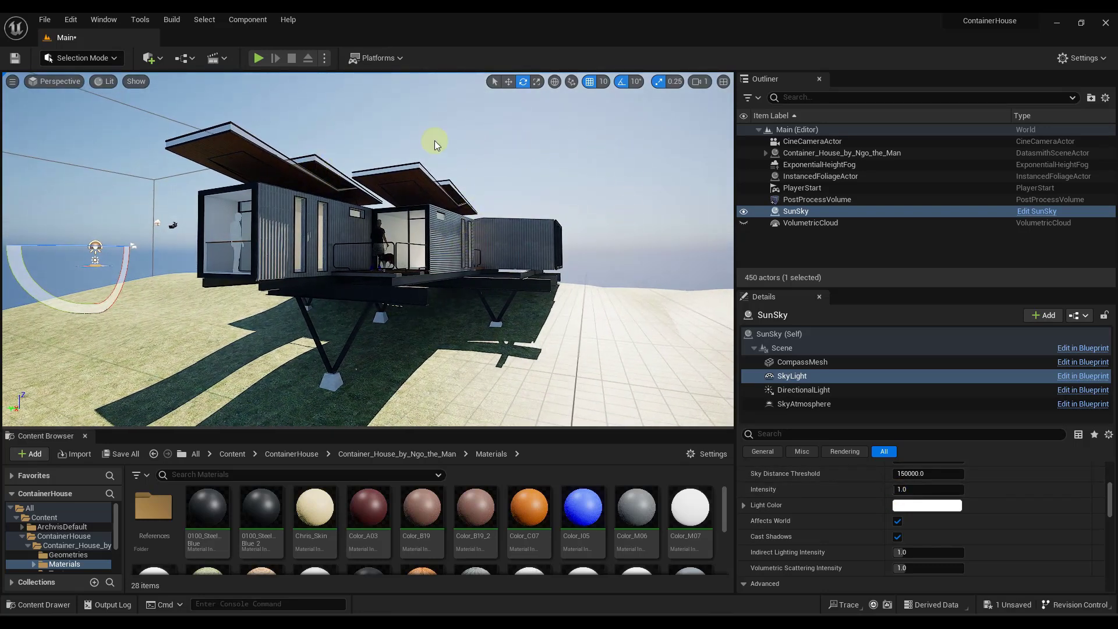
click(911, 507)
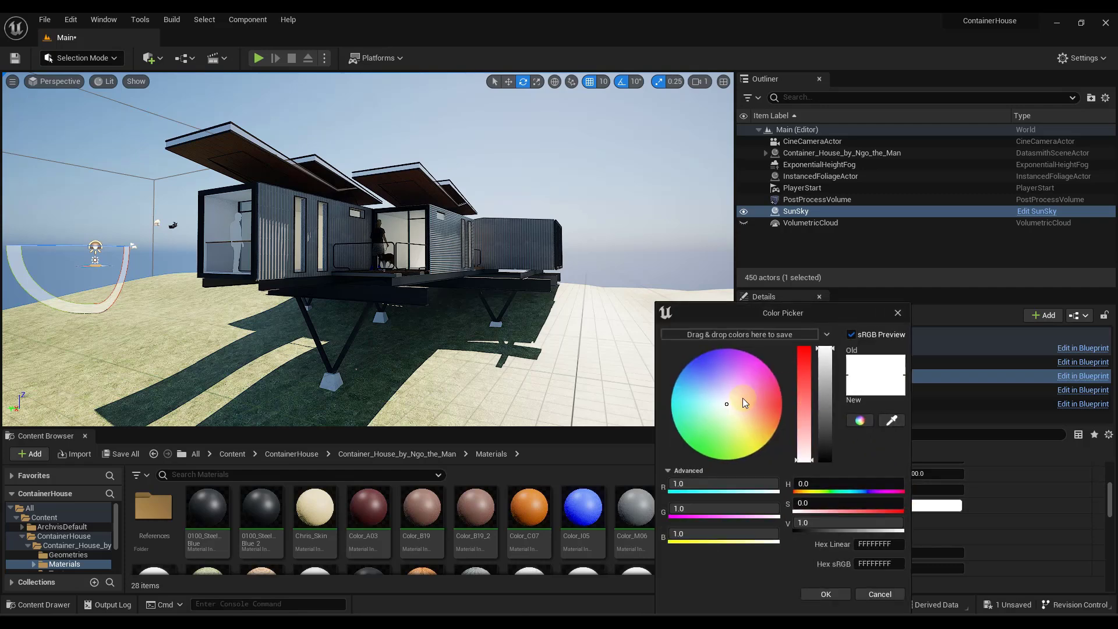
mouse_move(742, 397)
mouse_down()
mouse_move(749, 377)
mouse_move(705, 382)
mouse_move(696, 365)
mouse_move(697, 379)
mouse_move(738, 378)
mouse_up()
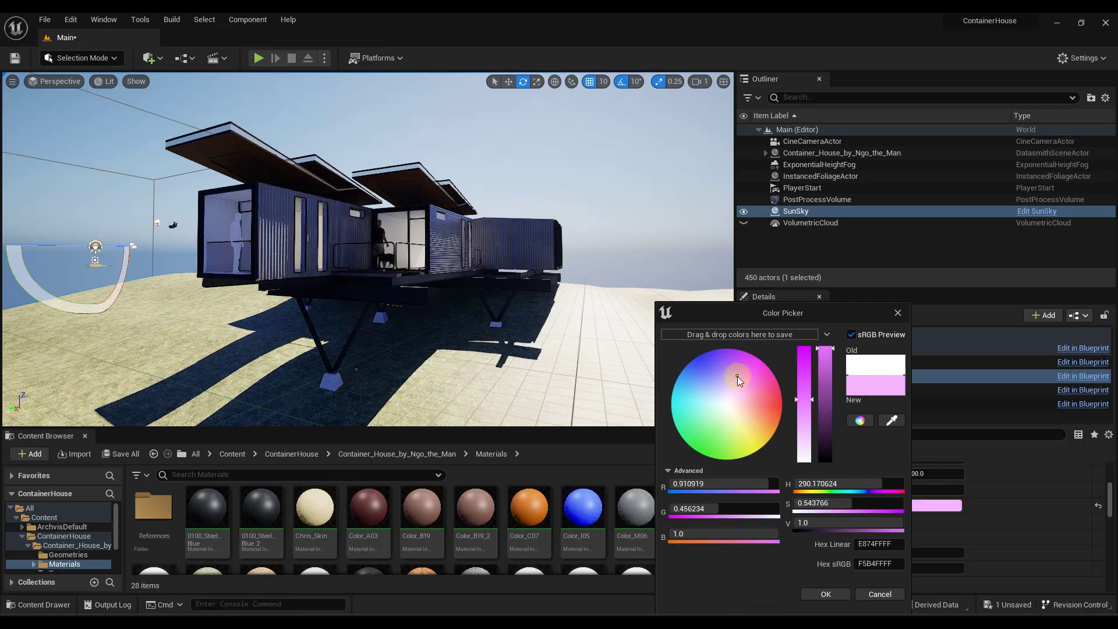
drag(827, 313, 834, 261)
mouse_move(746, 326)
mouse_down()
mouse_move(711, 324)
mouse_move(738, 396)
mouse_move(712, 373)
mouse_move(742, 340)
mouse_move(739, 351)
mouse_up()
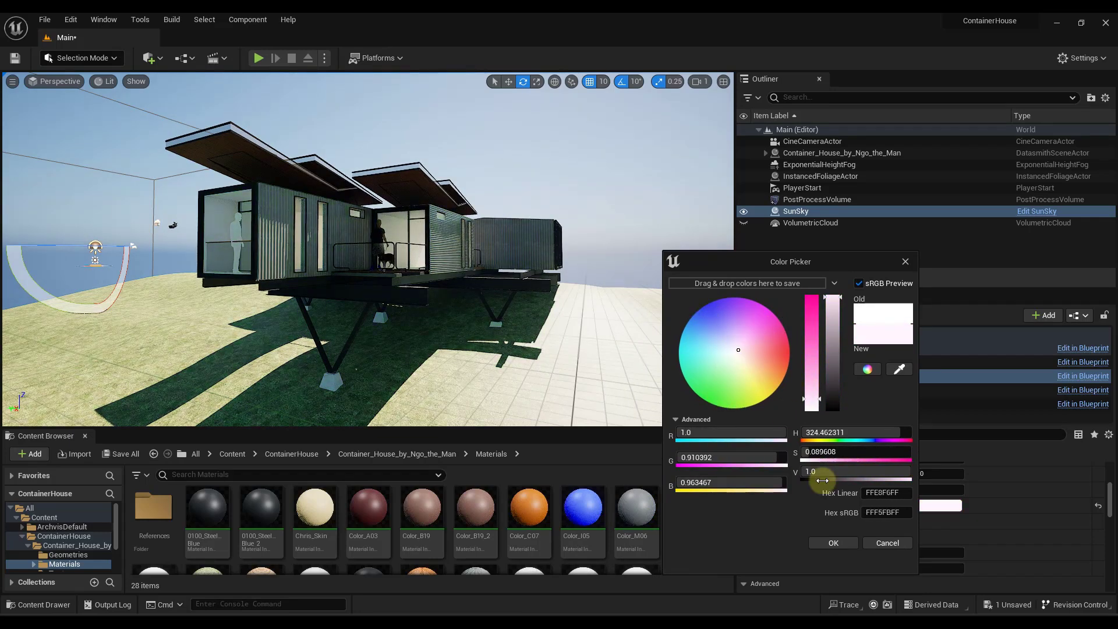
click(833, 542)
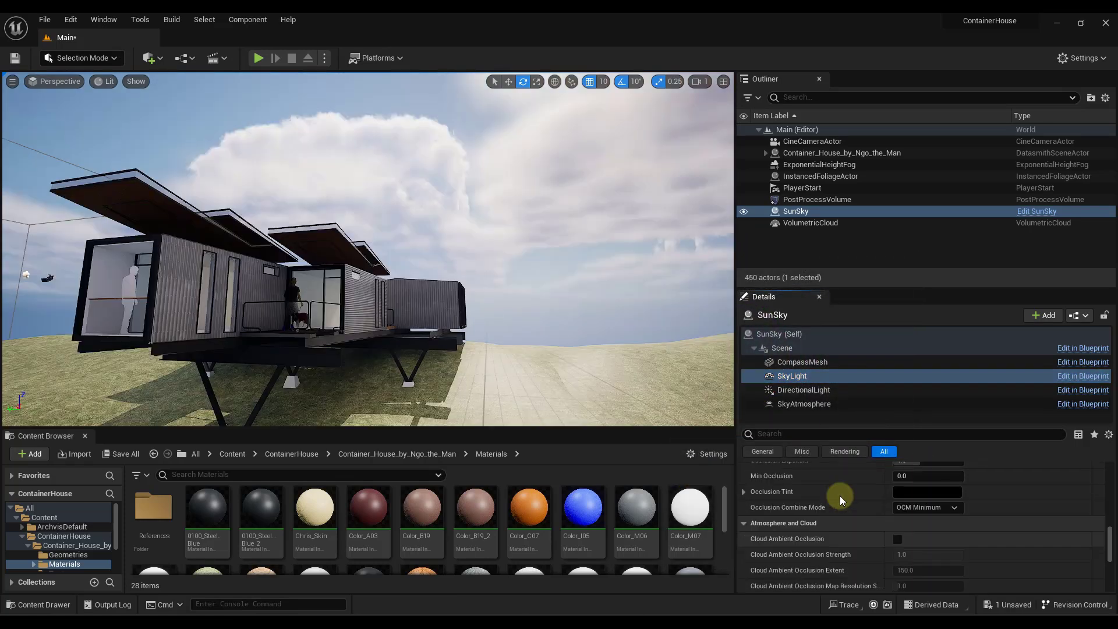
Enable the SkyLight's Cloud Ambient Occlusion, trying a Cloud Ambient Occlusion Strength of 0.712 before restoring it to 1.0
scroll(840, 496, down, 3)
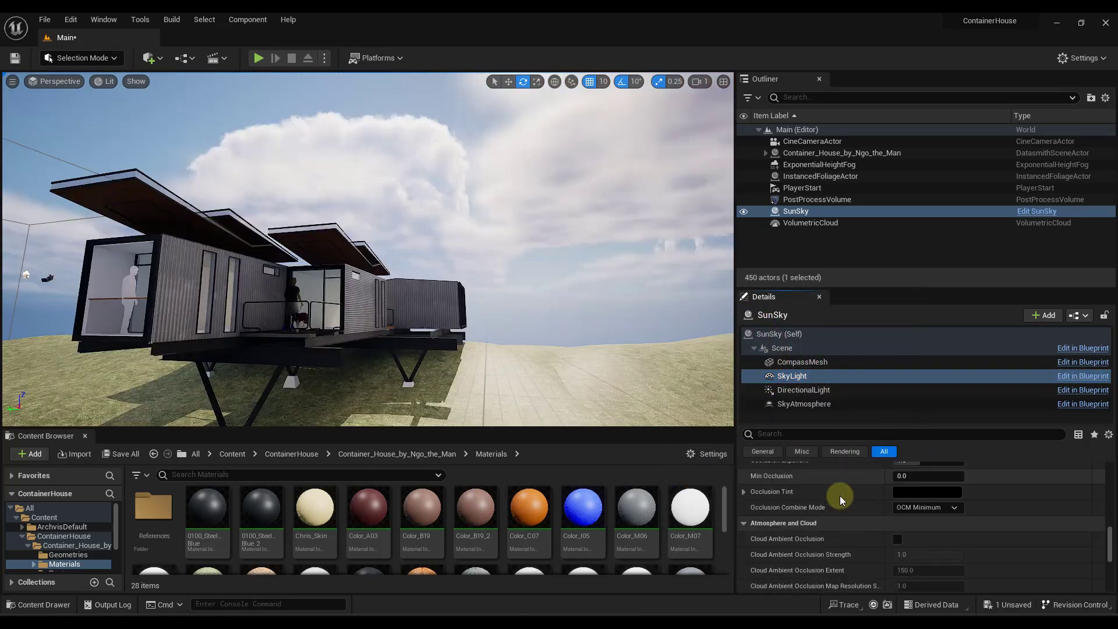
scroll(837, 508, up, 1)
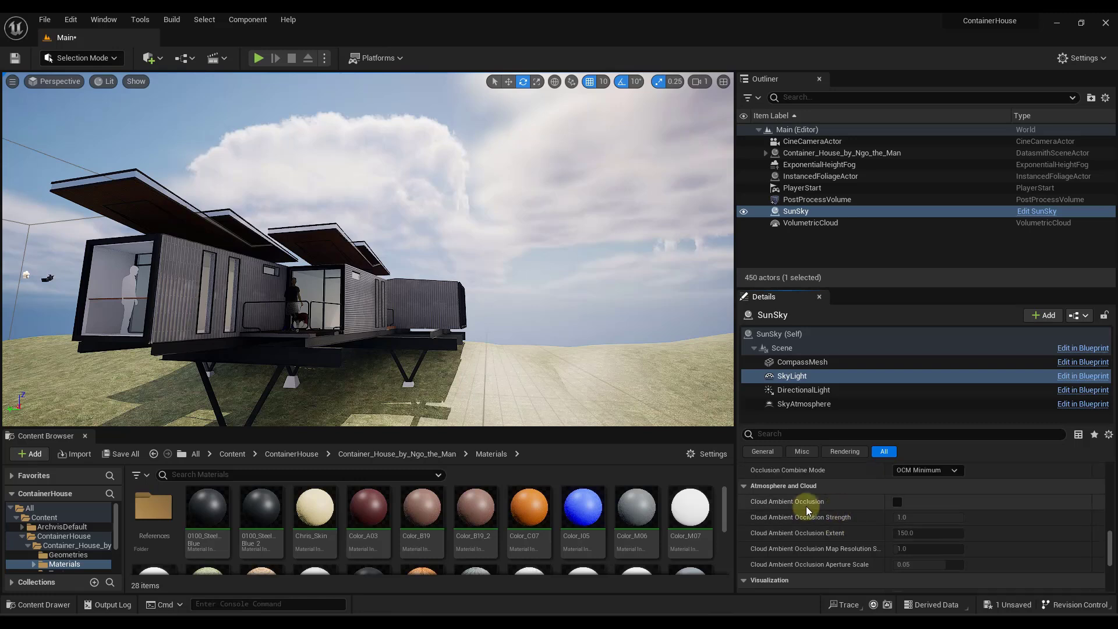
click(898, 501)
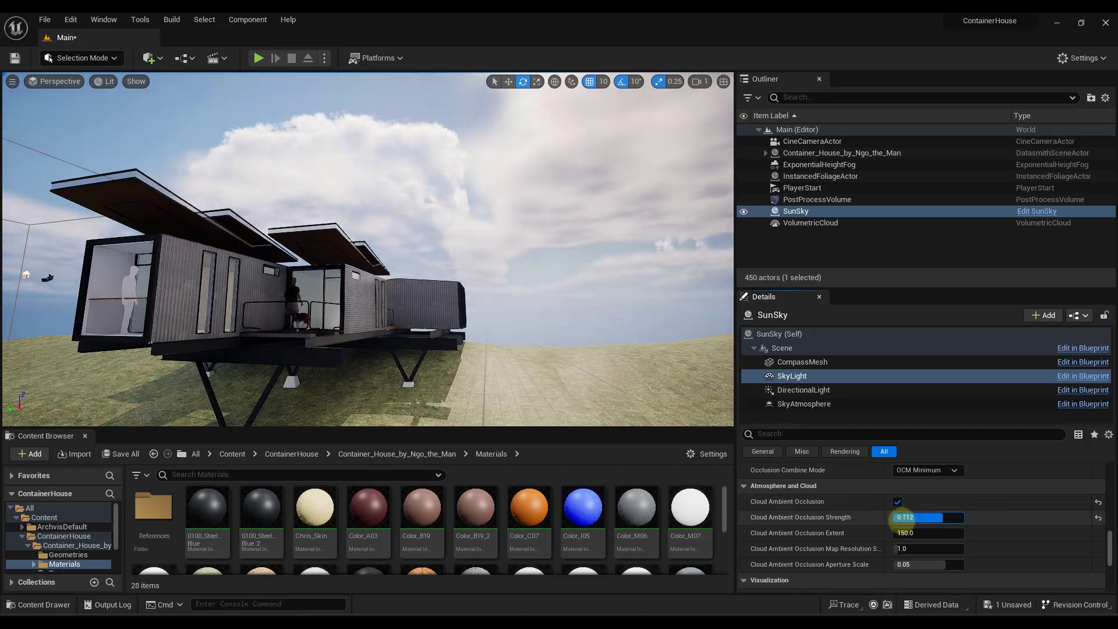
drag(898, 517, 869, 532)
right_drag(504, 299, 434, 310)
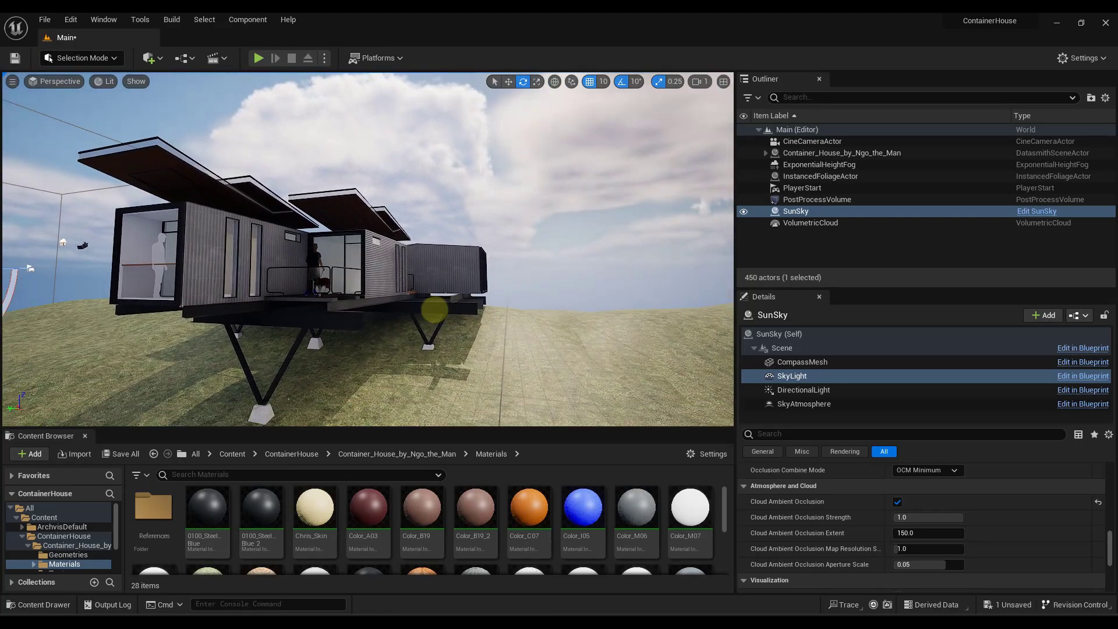
Select the SkyAtmosphere component and examine its Planet and Atmosphere settings
click(803, 401)
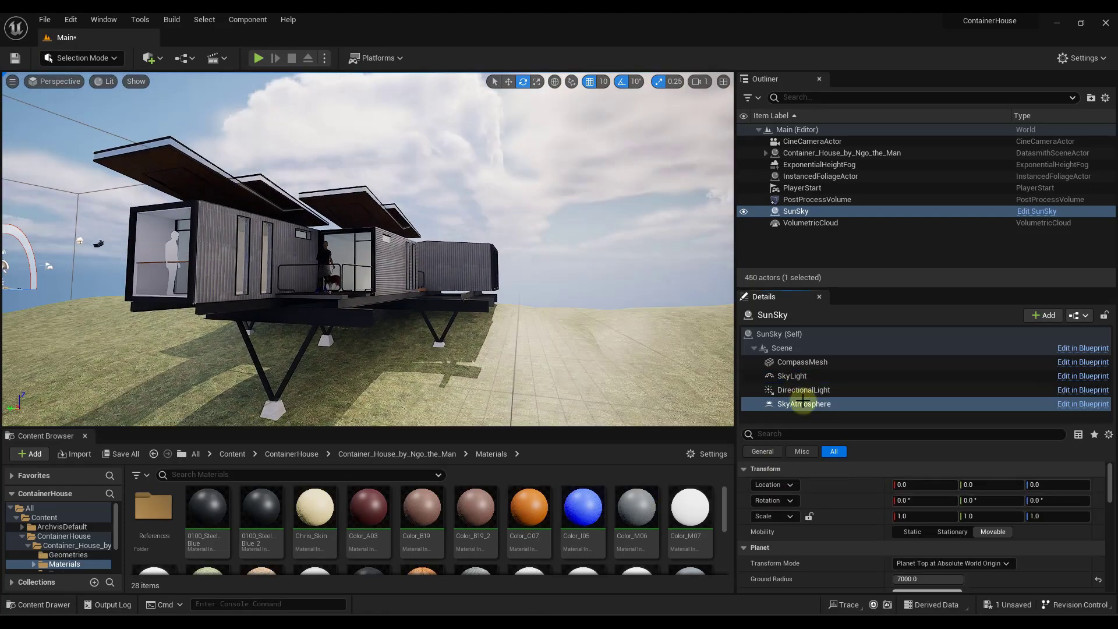
scroll(848, 528, down, 3)
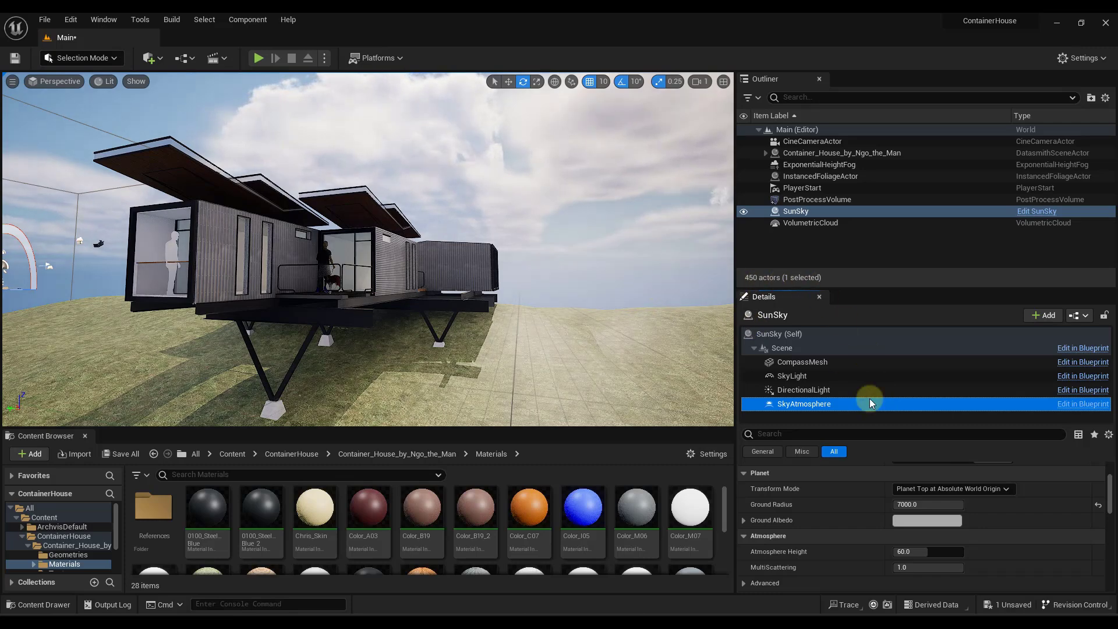
drag(924, 514, 973, 519)
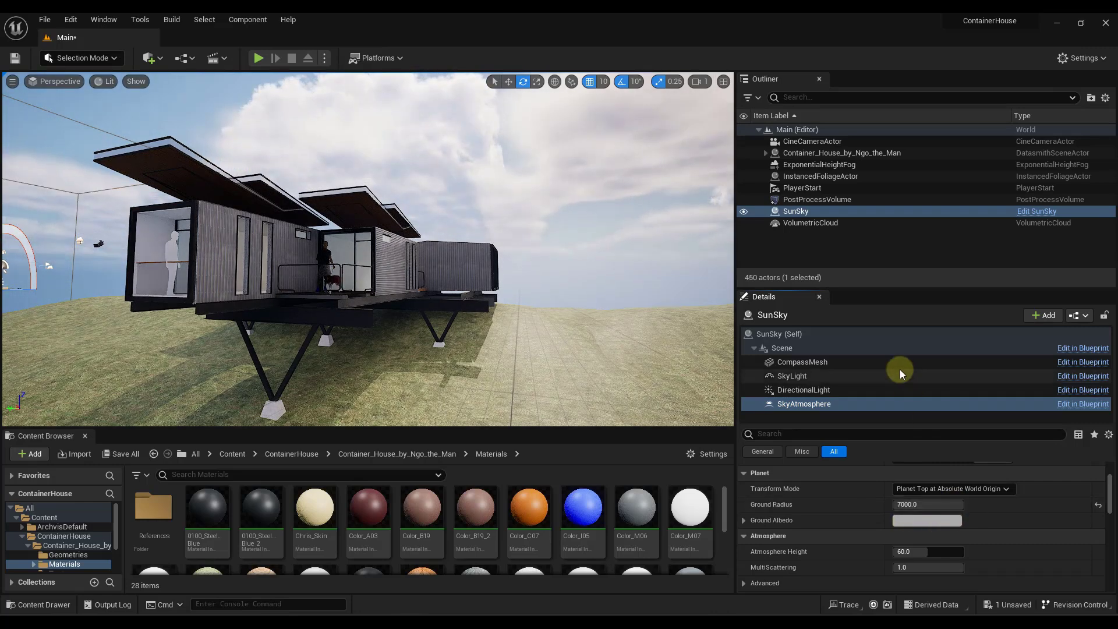
Adjust the VolumetricCloud actor's Layer Bottom Altitude to 4.999999 and reselect the SunSky's SkyAtmosphere component
click(809, 223)
drag(923, 492, 926, 488)
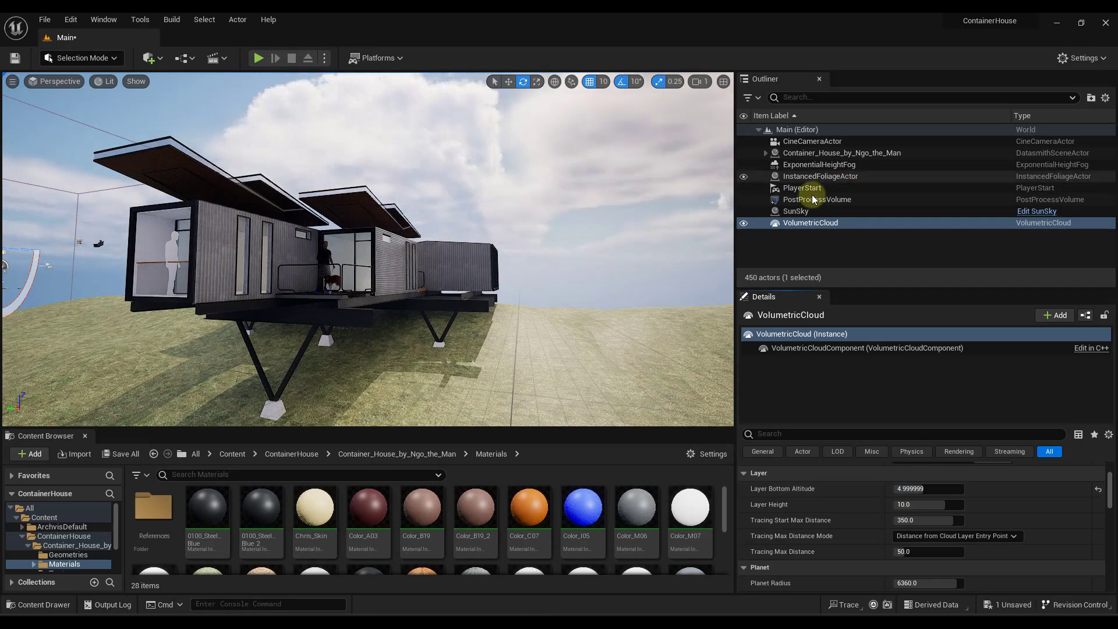
click(792, 211)
click(792, 402)
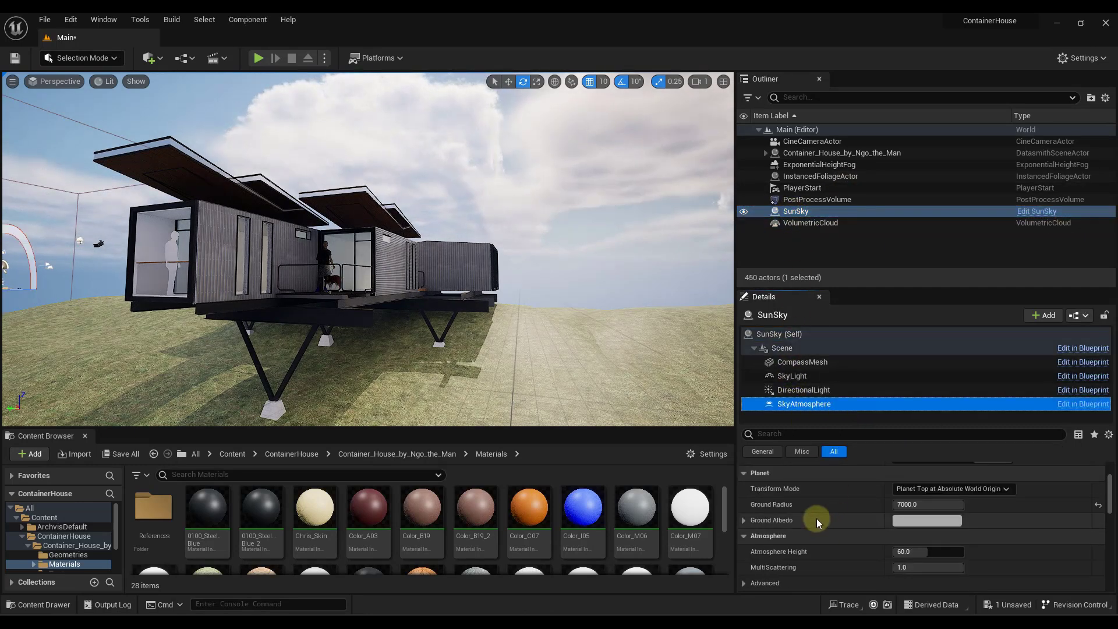
Try raising the SkyAtmosphere's Rayleigh Scattering Scale to 0.09482 and on to 0.234356, checking the sky
scroll(816, 517, down, 5)
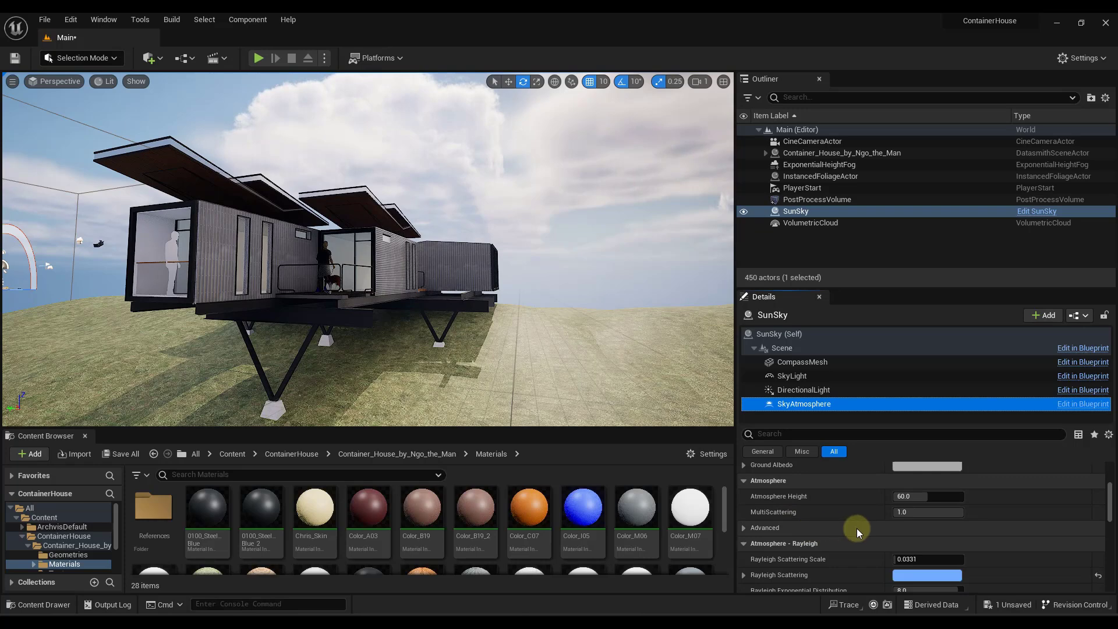
scroll(845, 520, down, 1)
scroll(844, 515, down, 2)
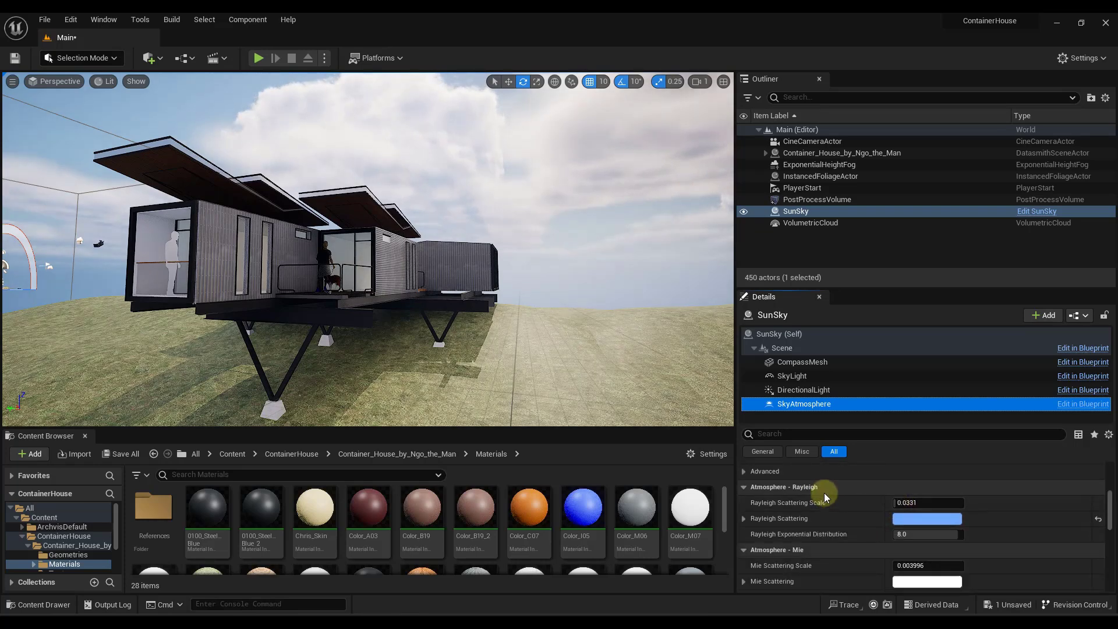
drag(899, 502, 906, 503)
right_drag(532, 362, 440, 284)
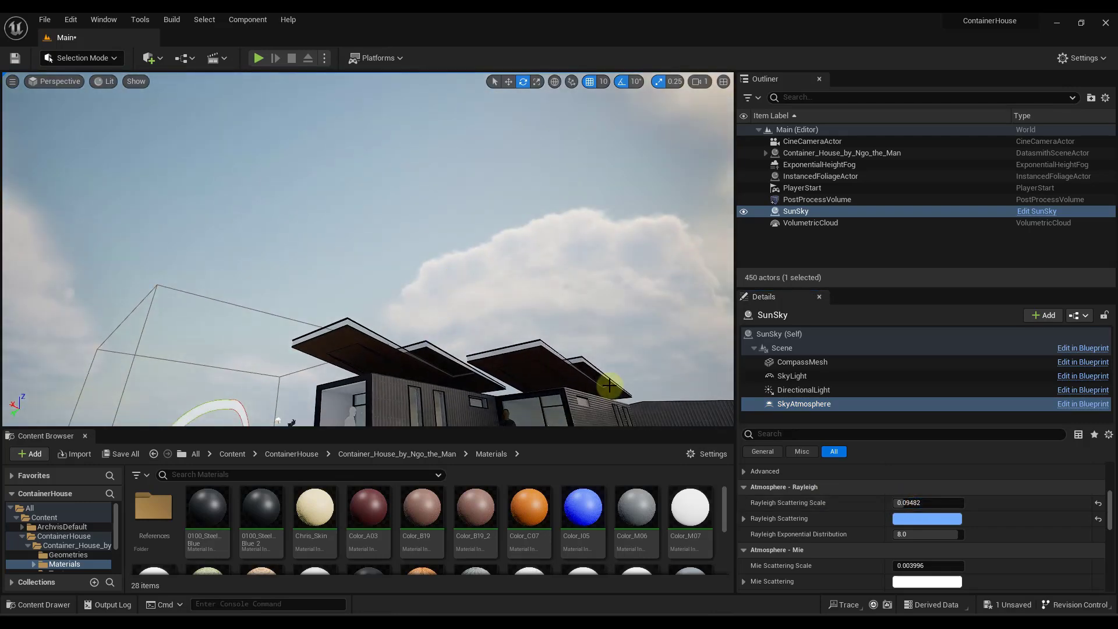
drag(902, 502, 915, 504)
right_drag(502, 306, 546, 354)
Try a pink Rayleigh Scattering color for the SkyAtmosphere
click(909, 519)
drag(738, 379, 746, 366)
click(816, 596)
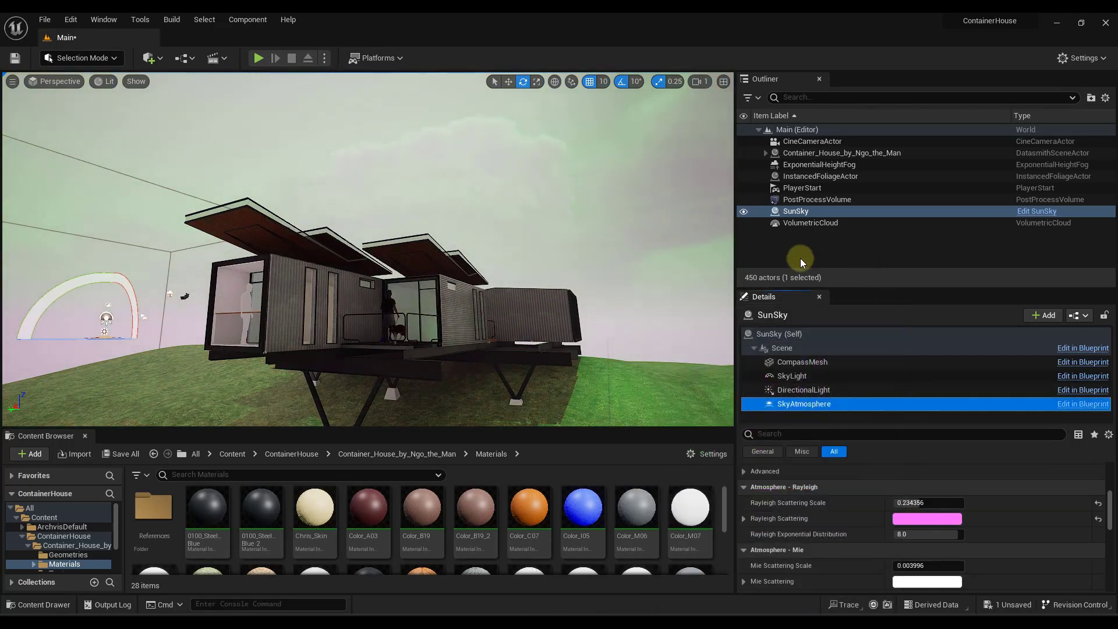
Select the DirectionalLight component and rotate it in the scene to change the sun's direction
click(804, 390)
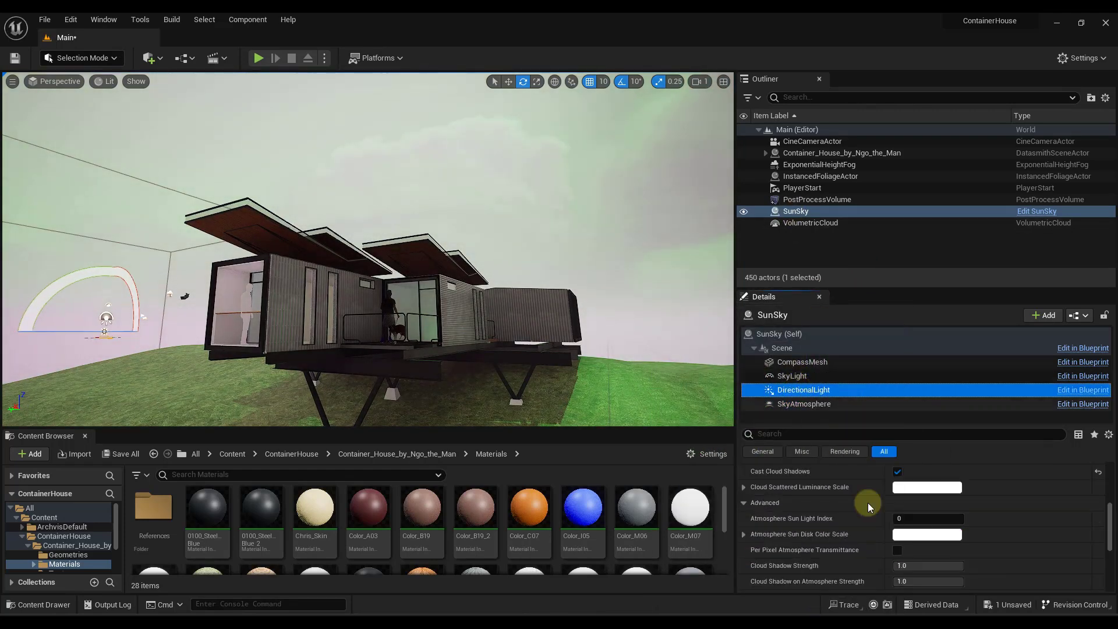
scroll(972, 520, up, 5)
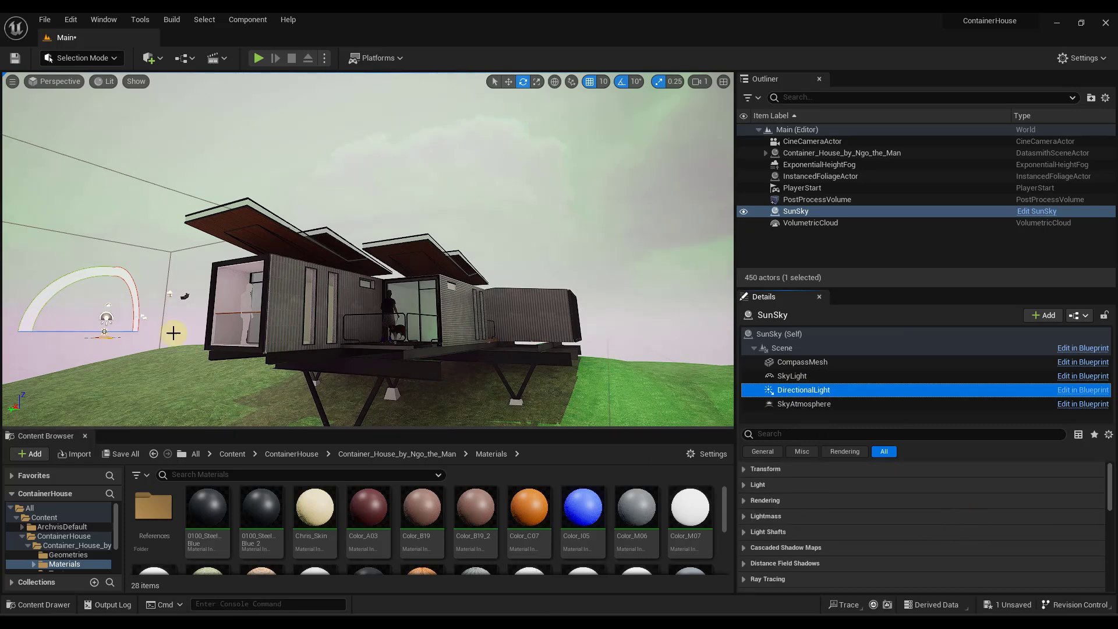
drag(130, 295, 167, 404)
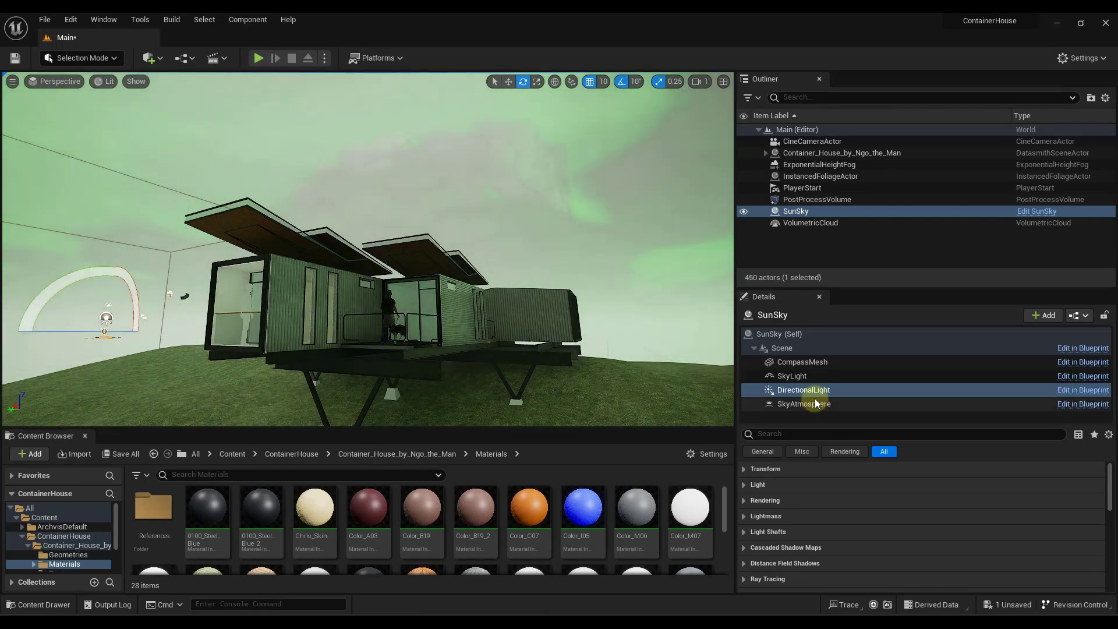
Lower the SkyAtmosphere's Rayleigh Scattering Scale to 0.085632, and reset both the scale and the Rayleigh Scattering color to their defaults
click(796, 404)
scroll(858, 512, down, 3)
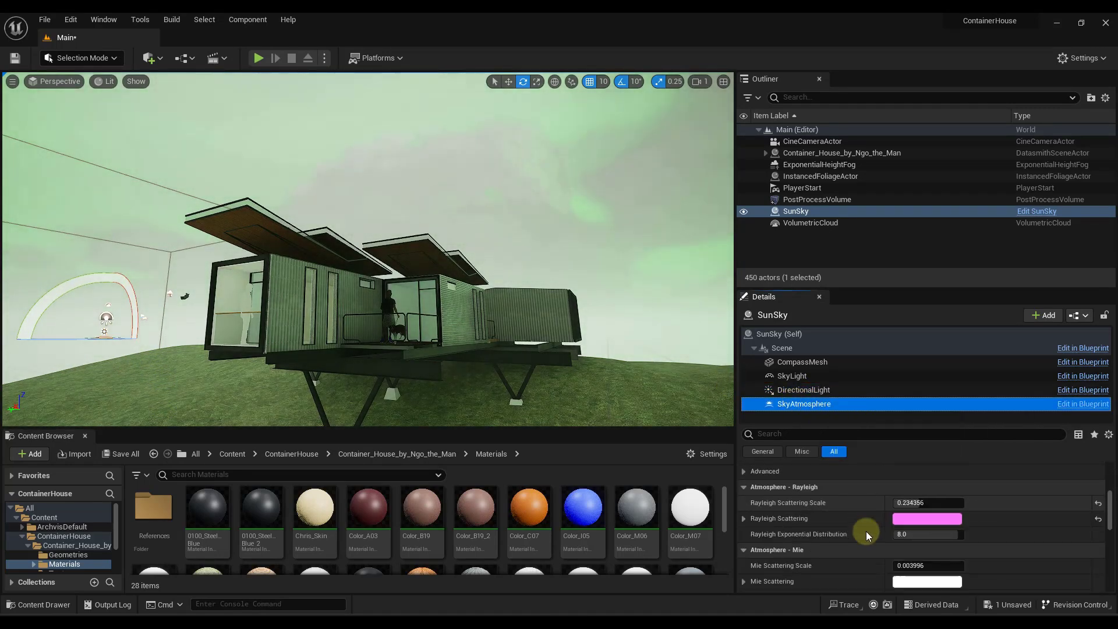
drag(932, 506, 908, 503)
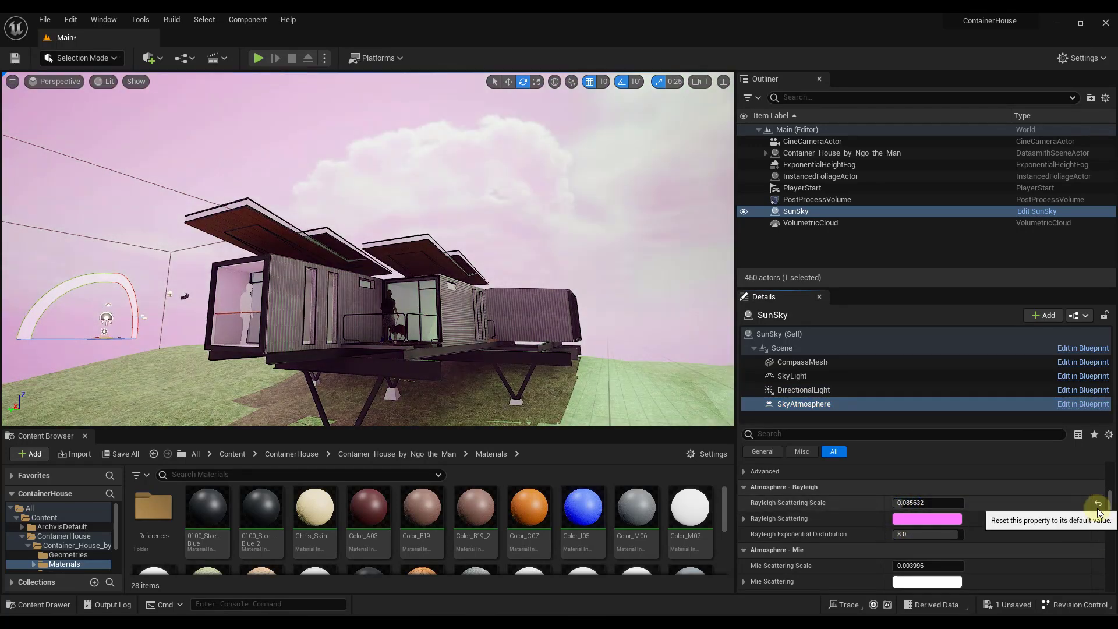
click(1098, 502)
click(1098, 518)
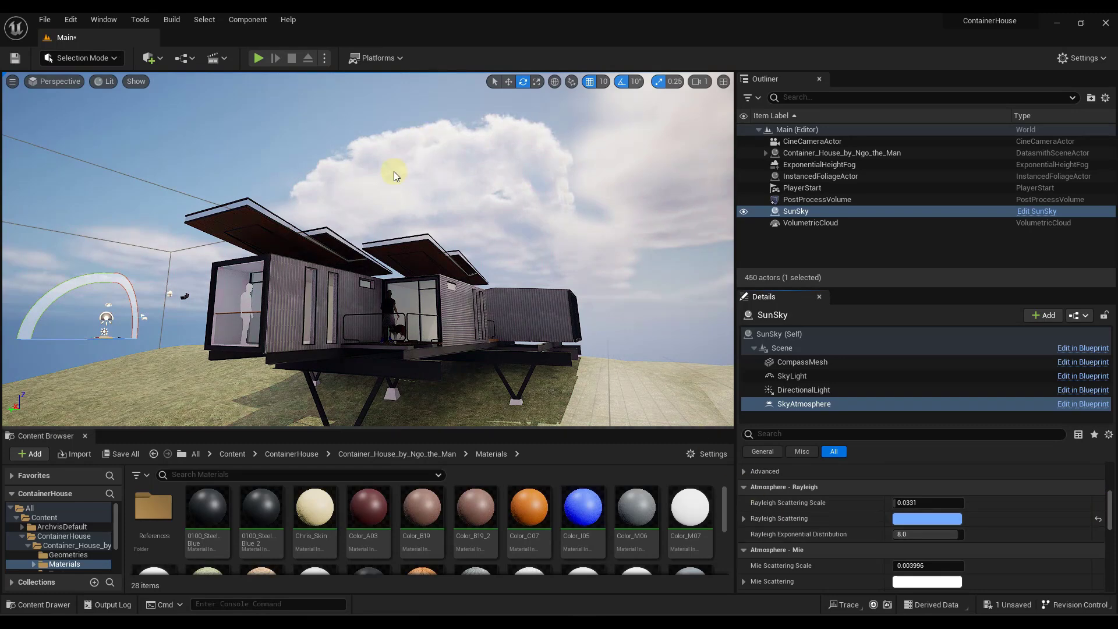
Examine the house under the restored sky and the SkyAtmosphere's Absorption and Art Direction settings
right_drag(394, 172, 371, 218)
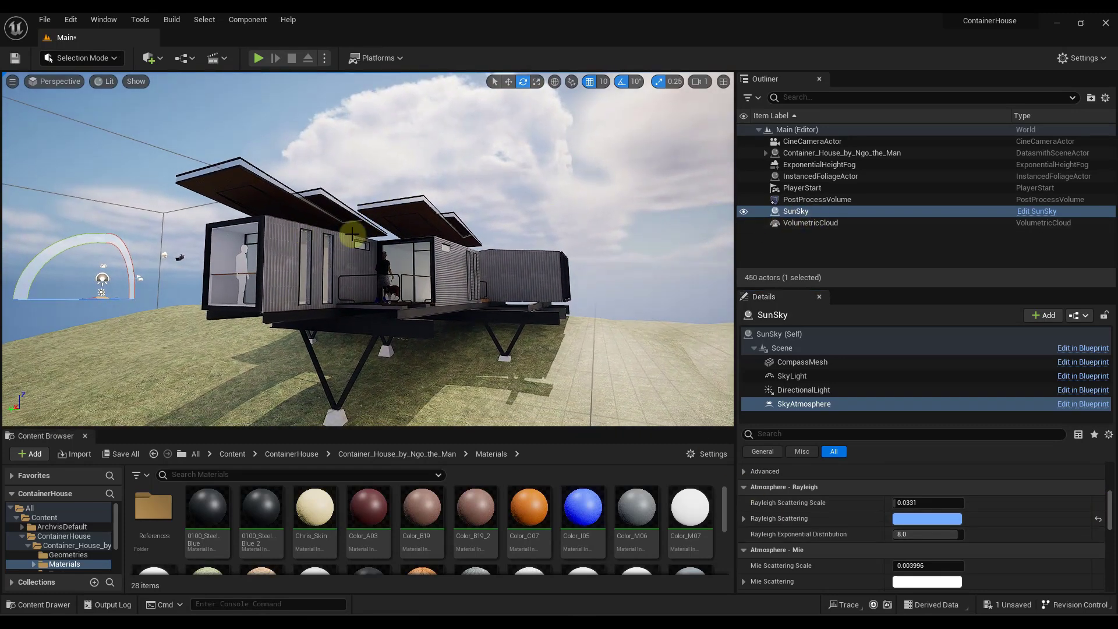
drag(352, 234, 454, 278)
scroll(836, 521, down, 5)
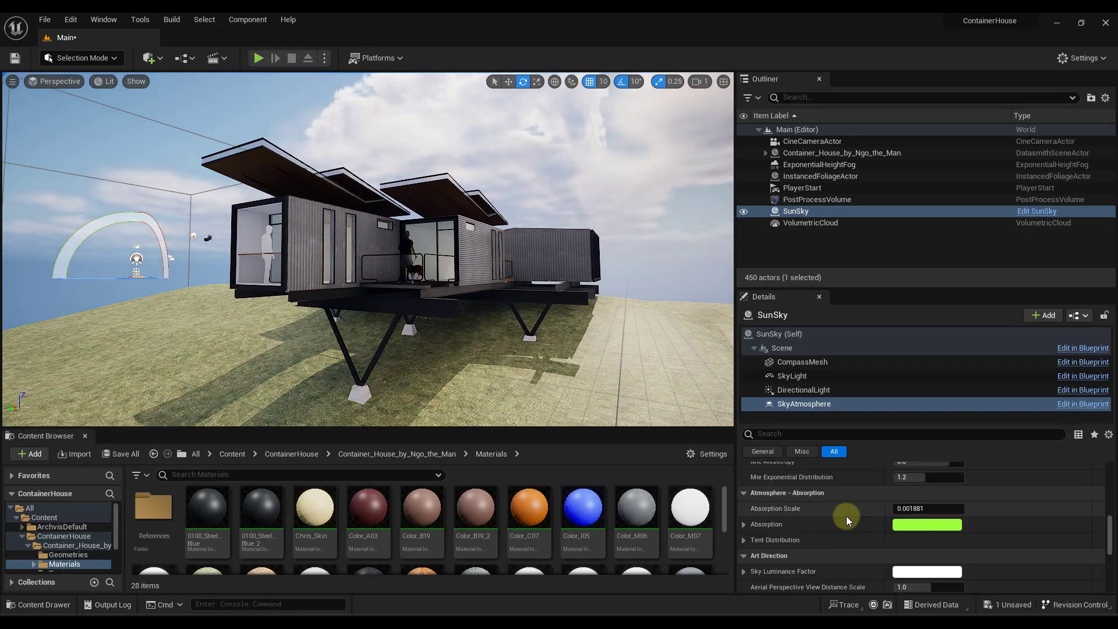
scroll(846, 516, down, 1)
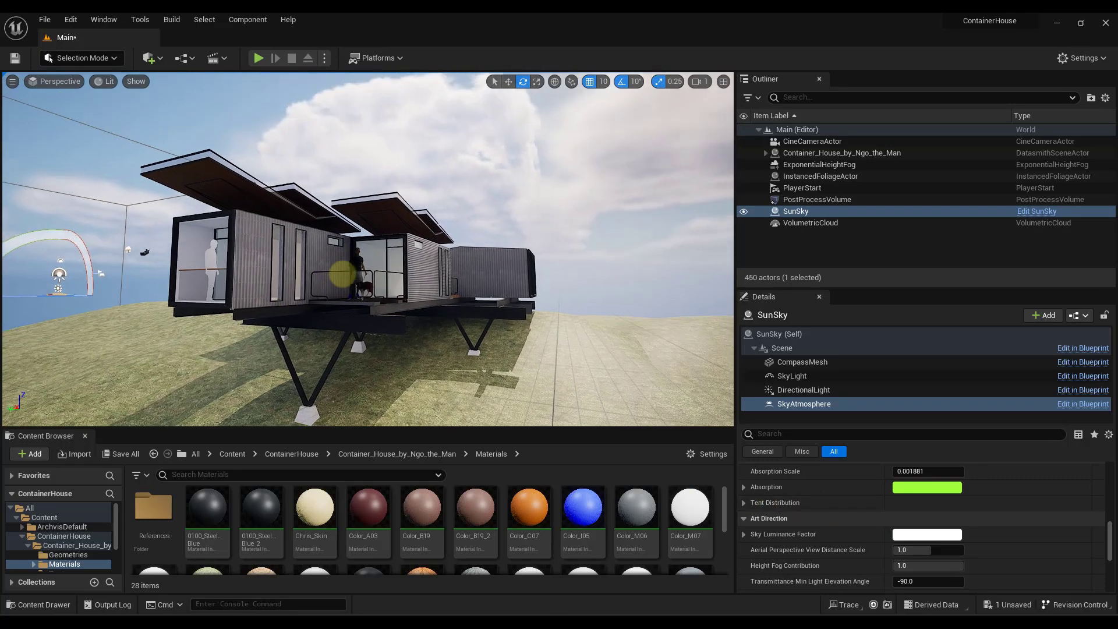
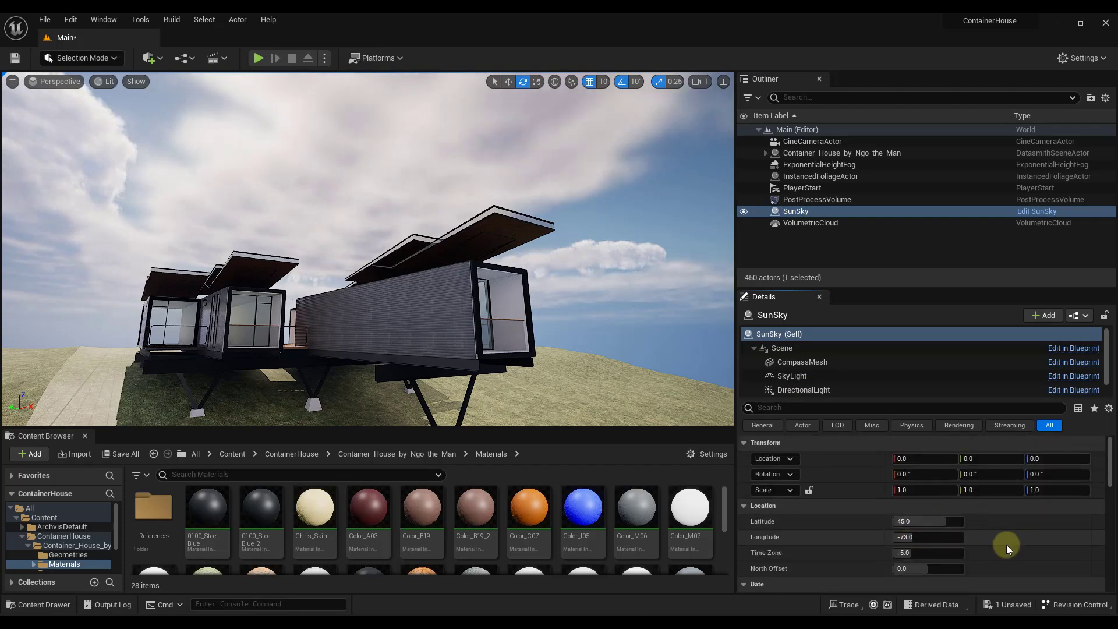
Set the SunSky's Latitude to 63.717914, Longitude to -75.879988 and North Offset to -57.600031
scroll(1004, 542, down, 2)
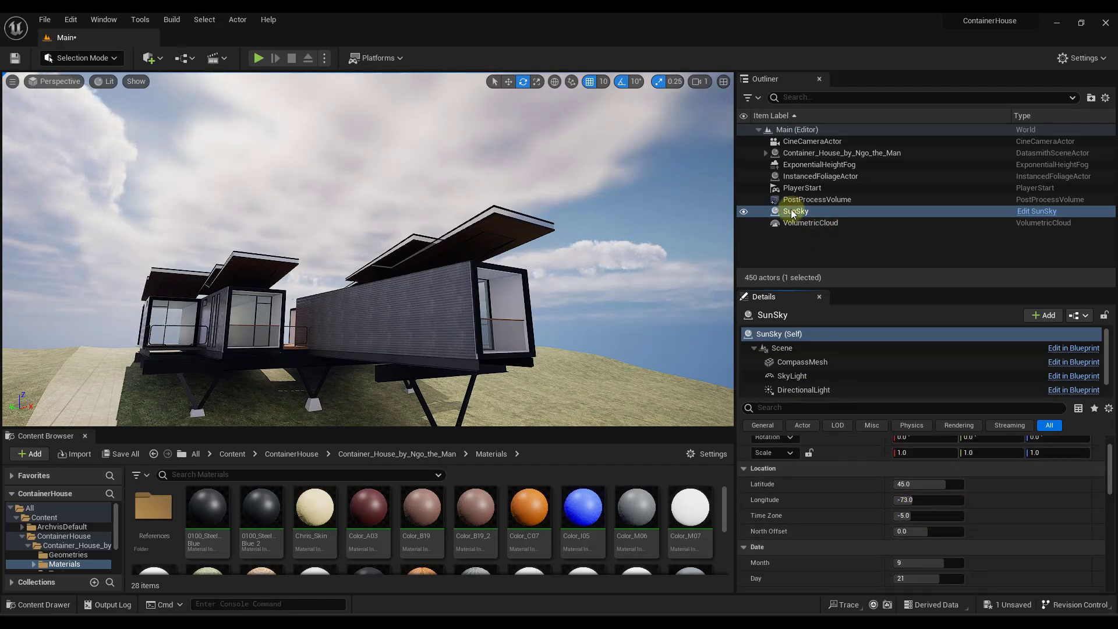
drag(919, 484, 943, 483)
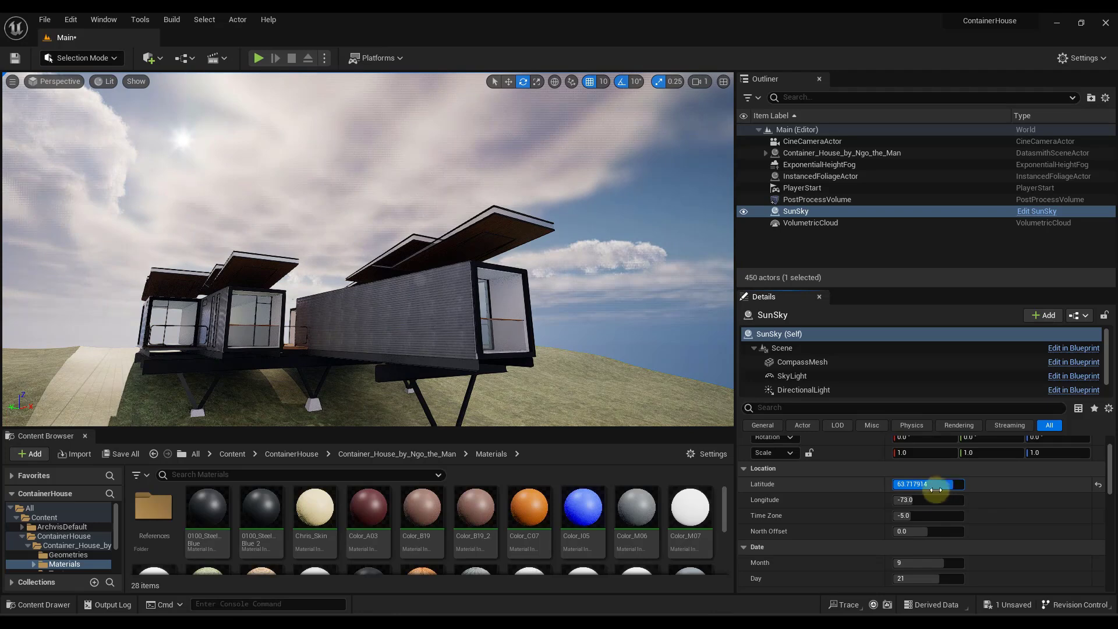
drag(916, 500, 918, 531)
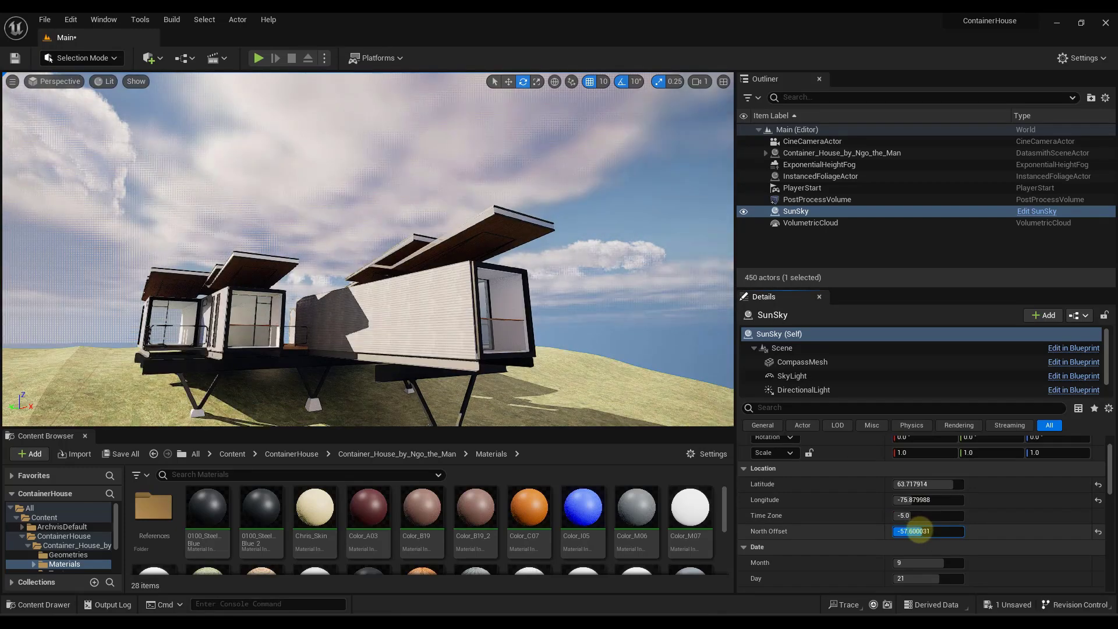
Swing the sun around the house by trying a SunSky North Offset of -233.27992 and settling on 164.160376
scroll(388, 236, down, 2)
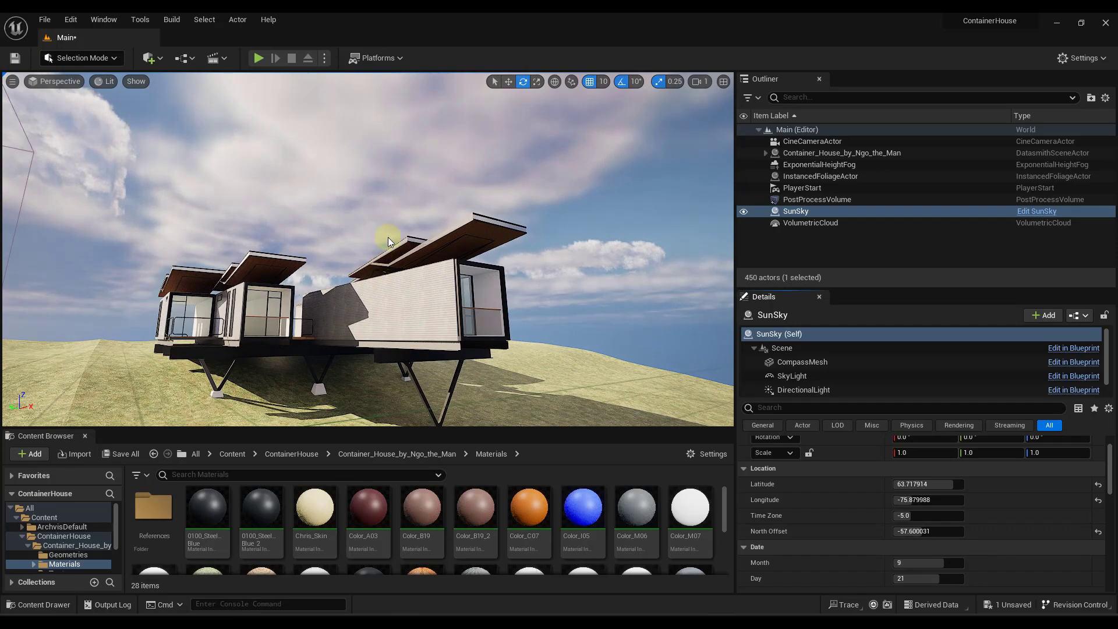
right_drag(388, 236, 391, 235)
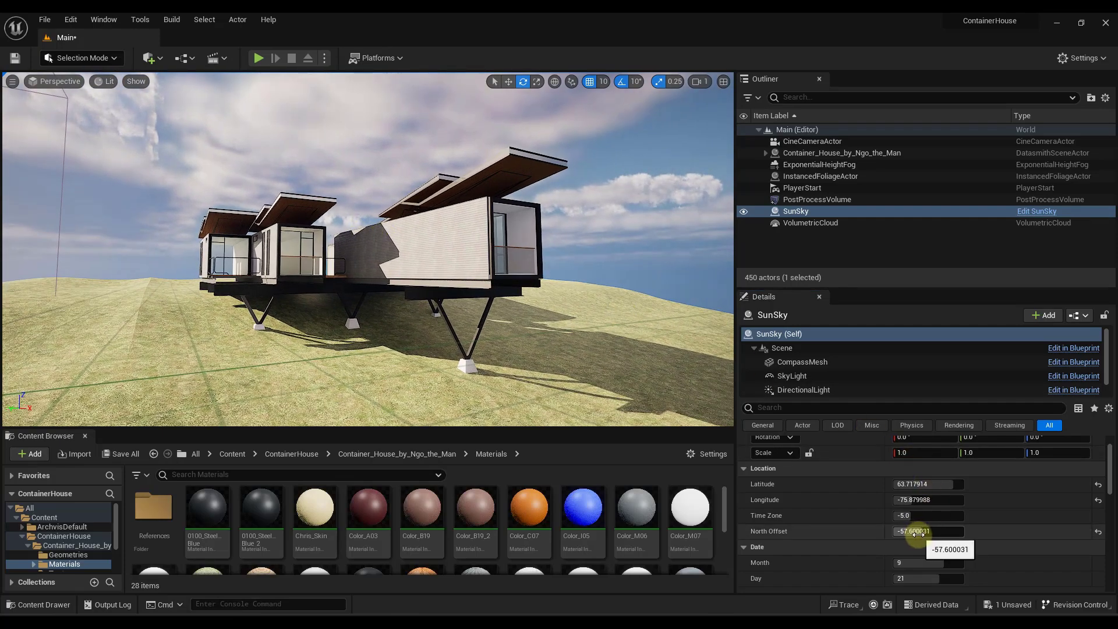
mouse_move(914, 531)
mouse_down()
mouse_move(898, 531)
mouse_move(906, 536)
mouse_up()
right_drag(379, 319, 392, 271)
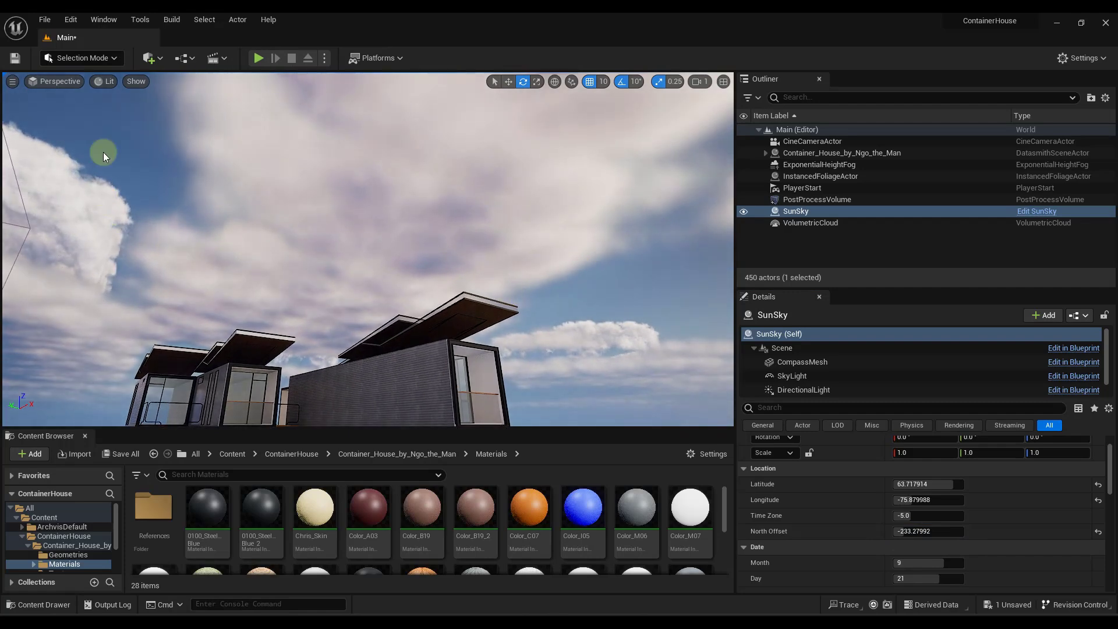
drag(916, 525, 929, 531)
right_drag(611, 314, 718, 362)
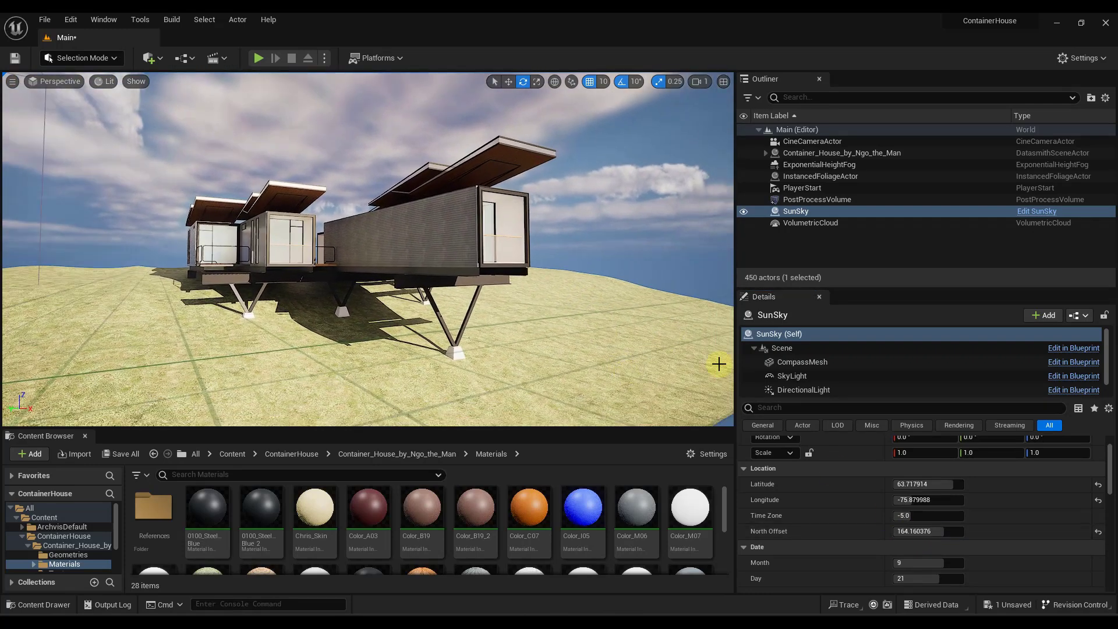
Set the SunSky's date to Month 7 and Day 8, and check the resulting lighting around the house
scroll(883, 516, down, 3)
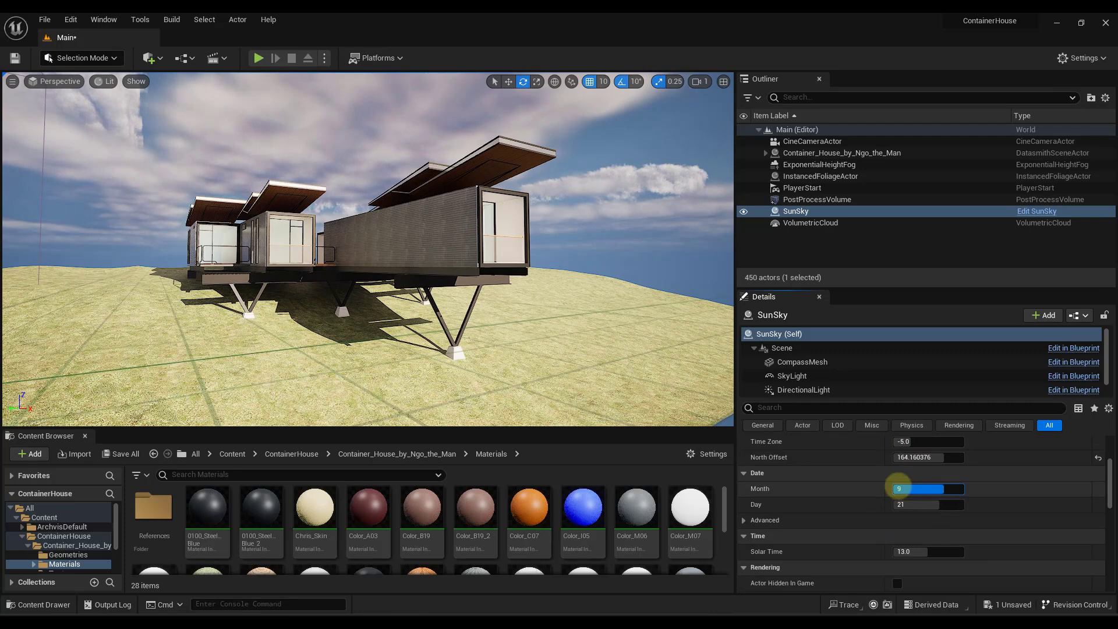
drag(895, 488, 890, 488)
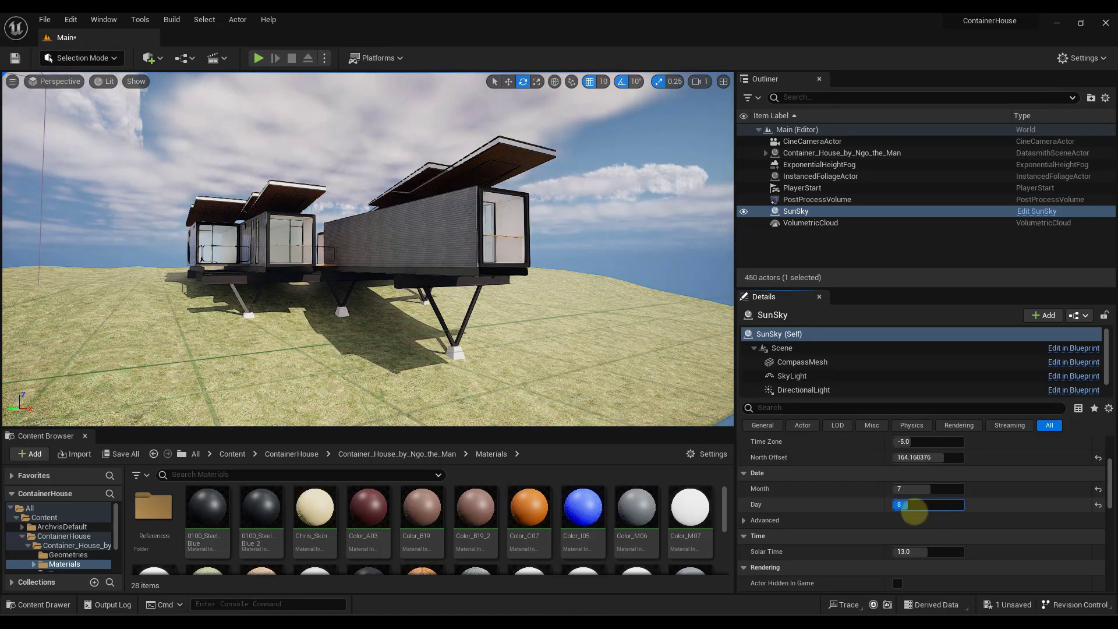
right_drag(546, 297, 549, 295)
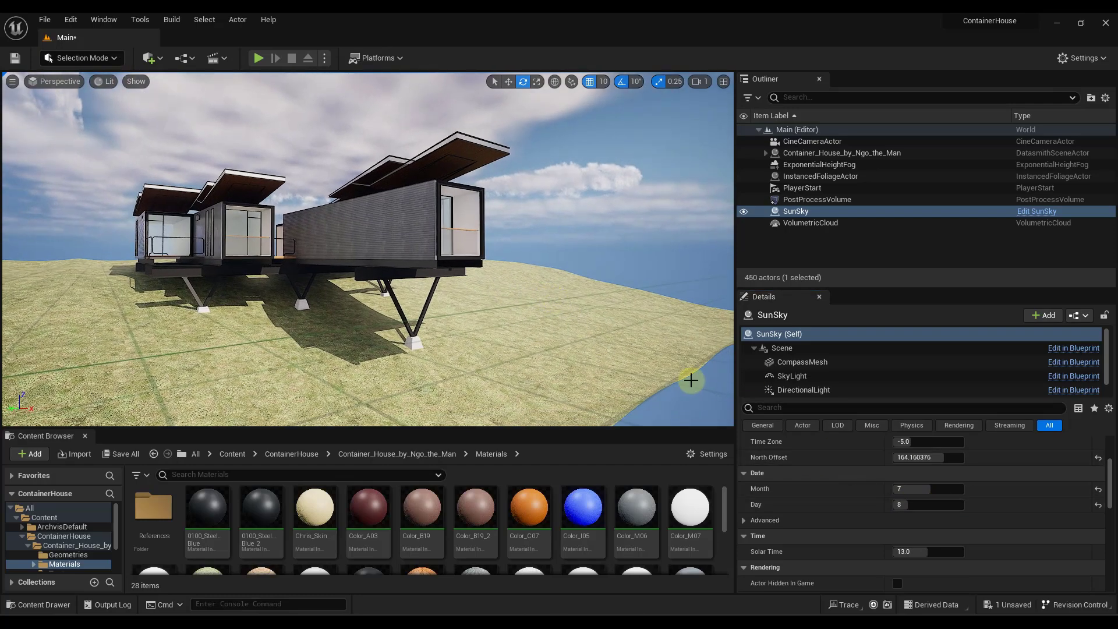
right_drag(517, 237, 494, 235)
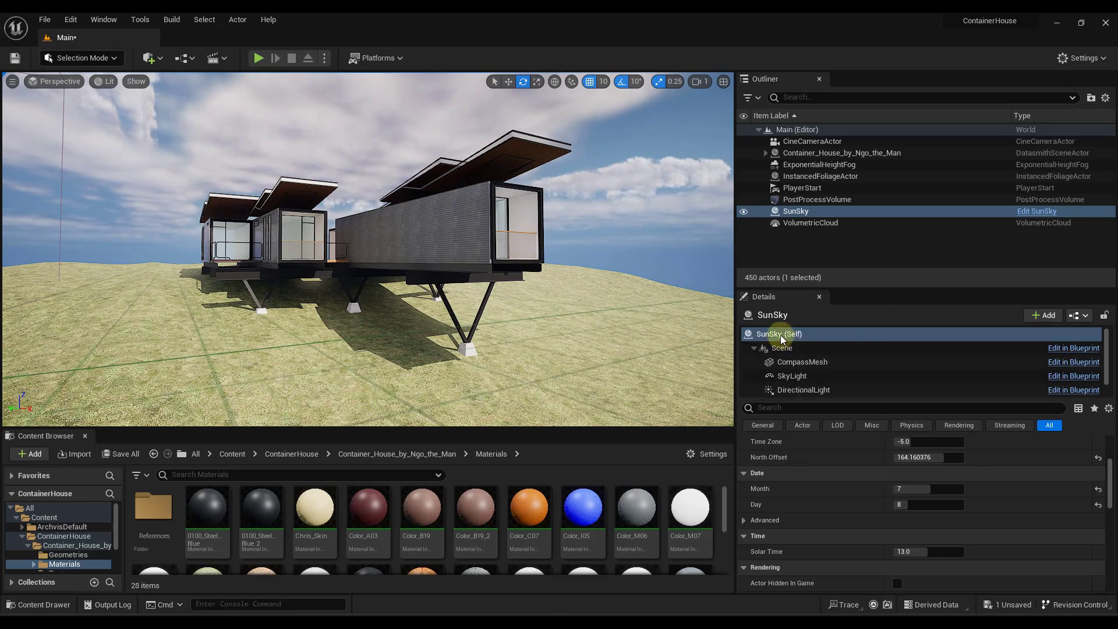
scroll(866, 466, down, 3)
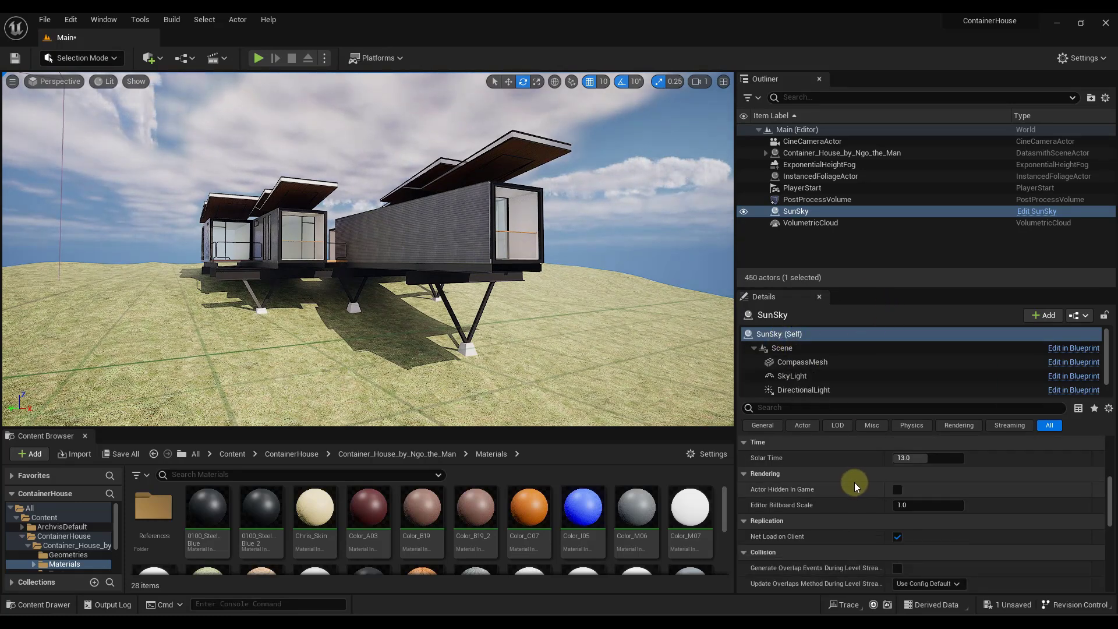
scroll(854, 482, up, 5)
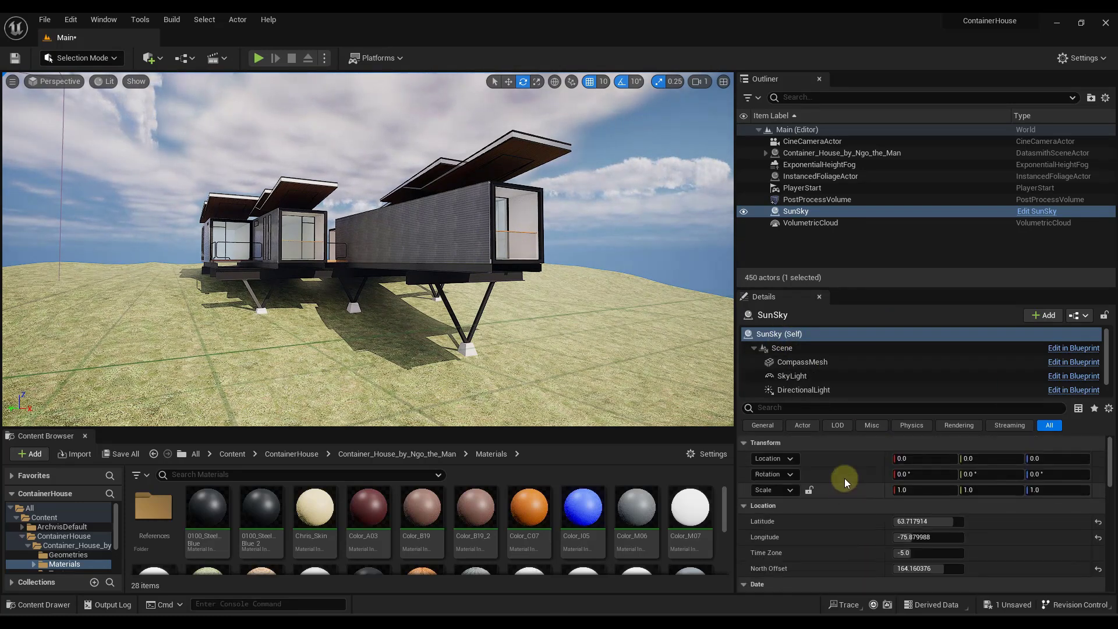
scroll(809, 343, down, 1)
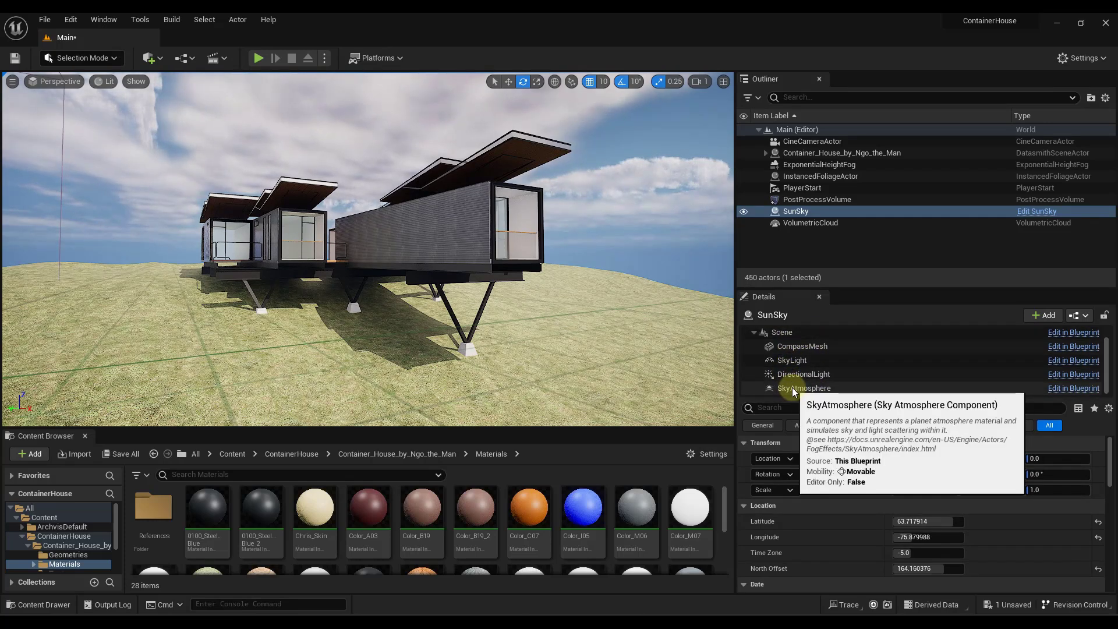
right_drag(467, 243, 344, 227)
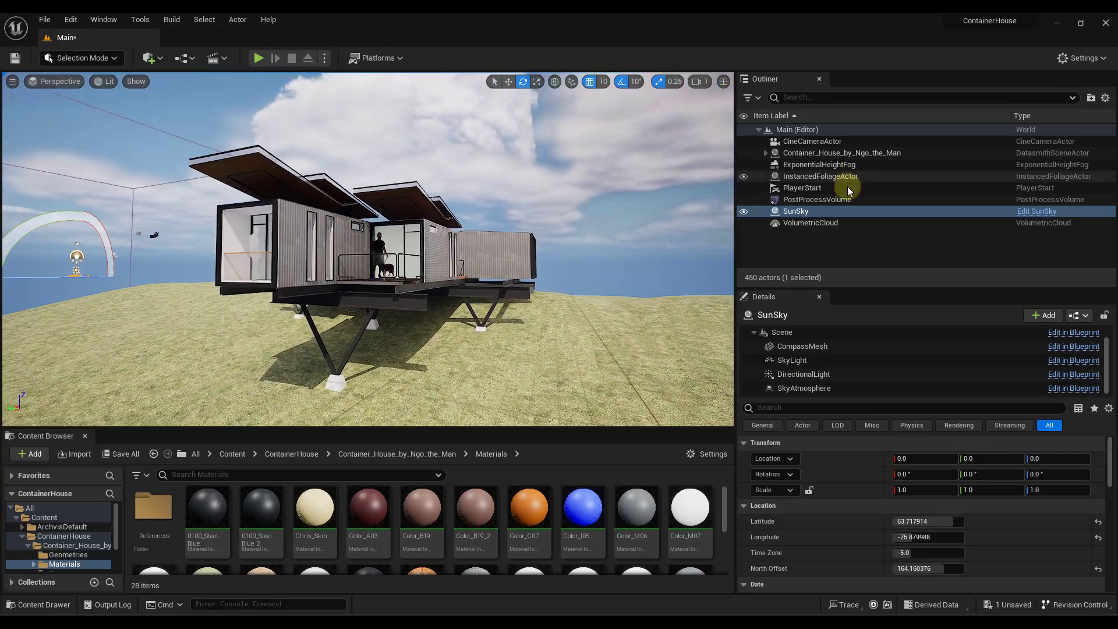
Set the VolumetricCloud's Layer Bottom Altitude to 4.50807 and its Layer Height to 13.444524
click(793, 222)
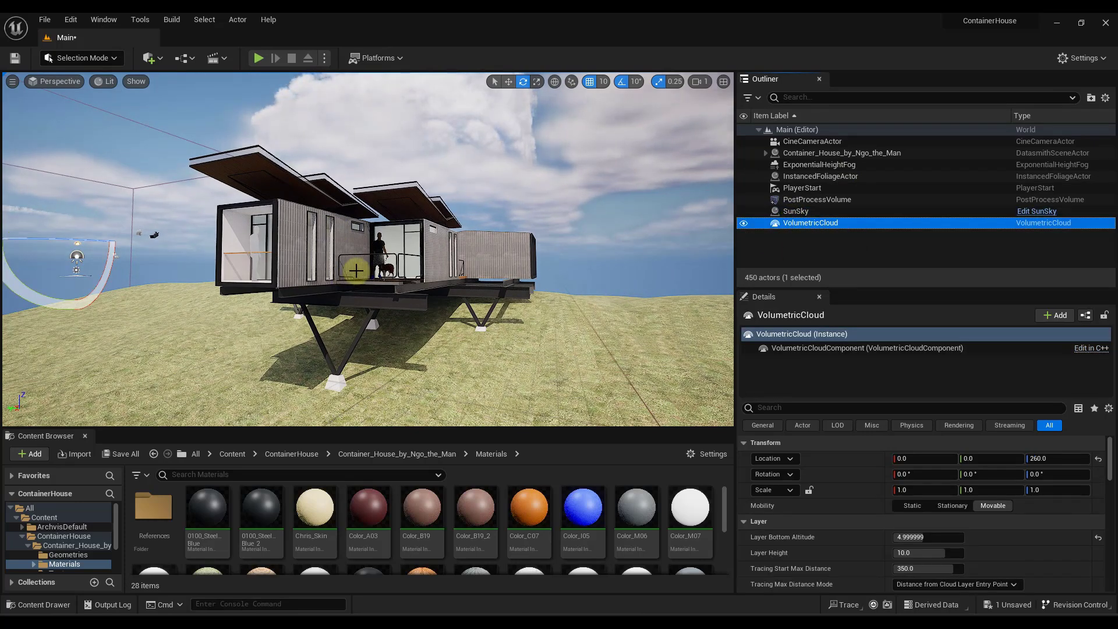
right_drag(356, 270, 503, 158)
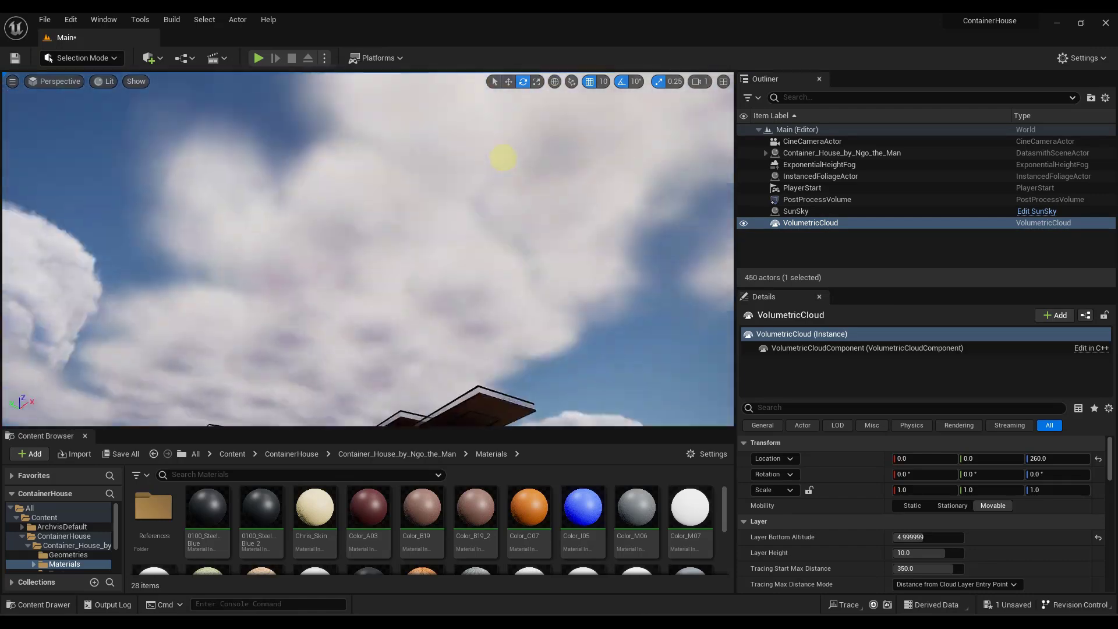
click(811, 543)
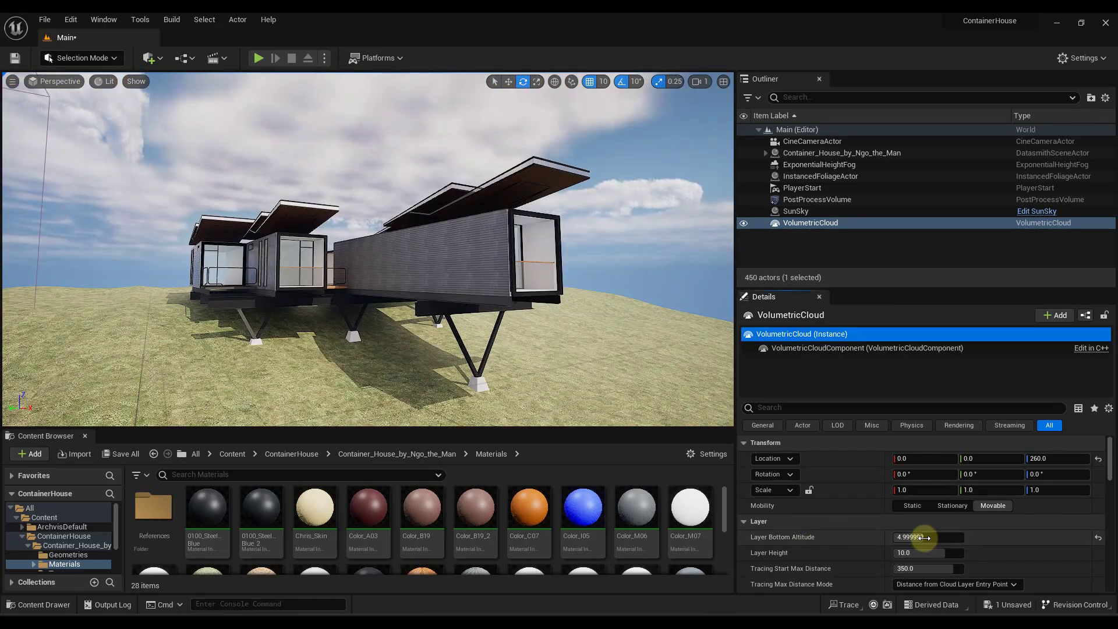
scroll(777, 553, down, 3)
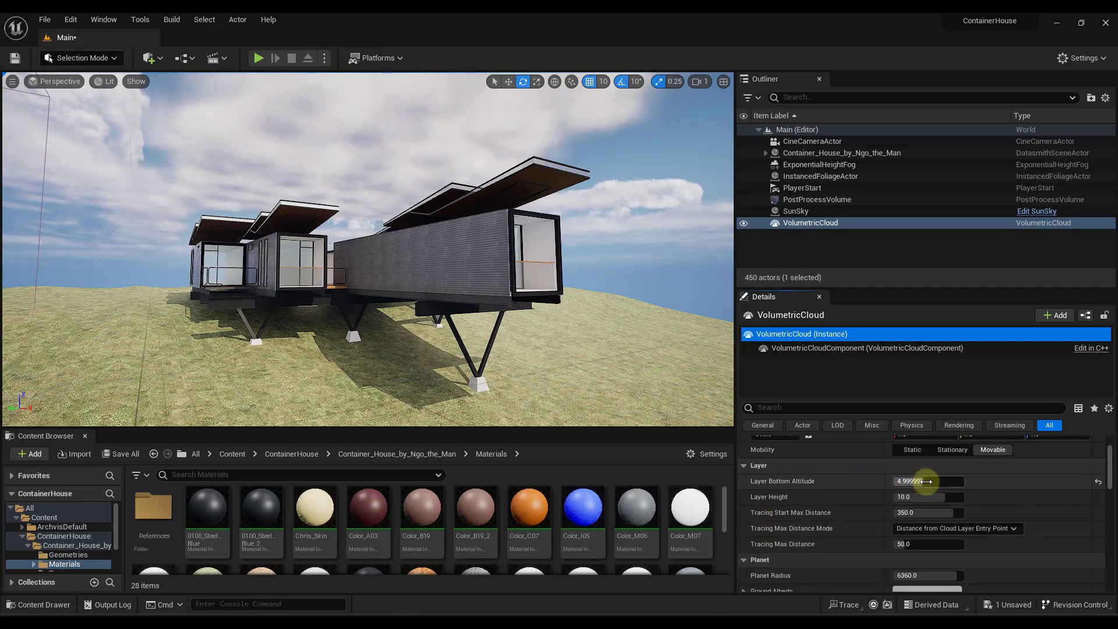
drag(919, 480, 927, 507)
click(938, 498)
key(Return)
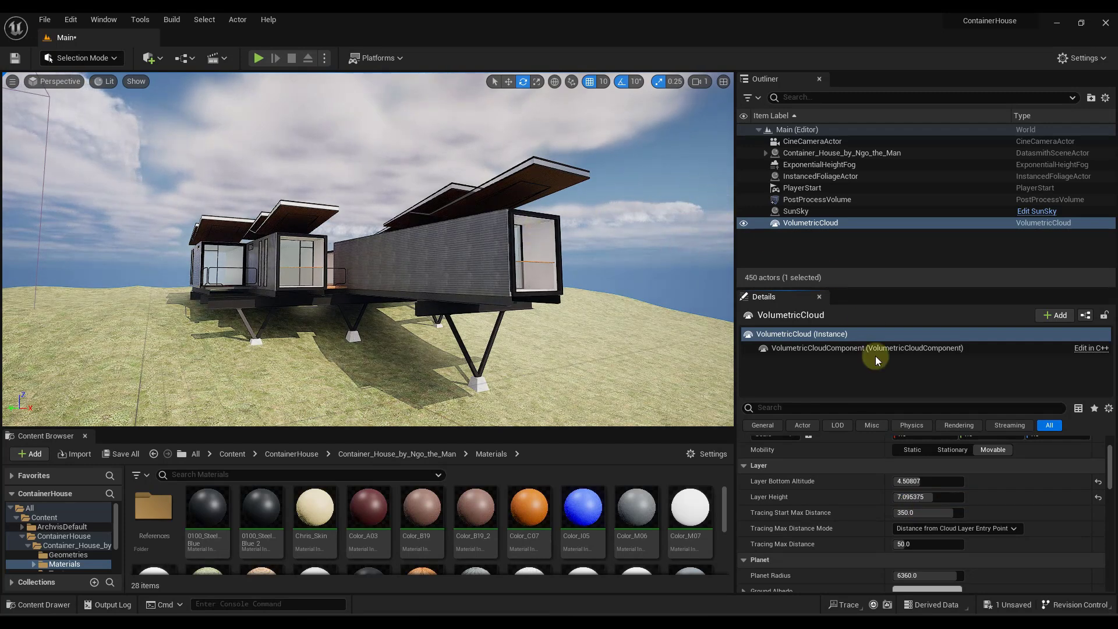
drag(934, 498, 947, 502)
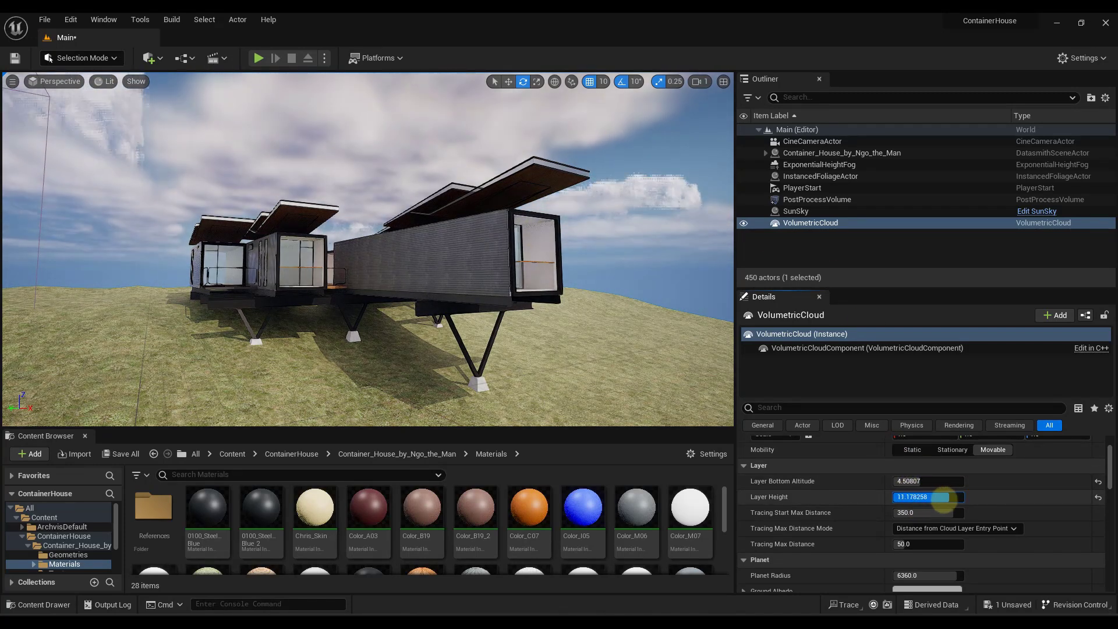
click(946, 502)
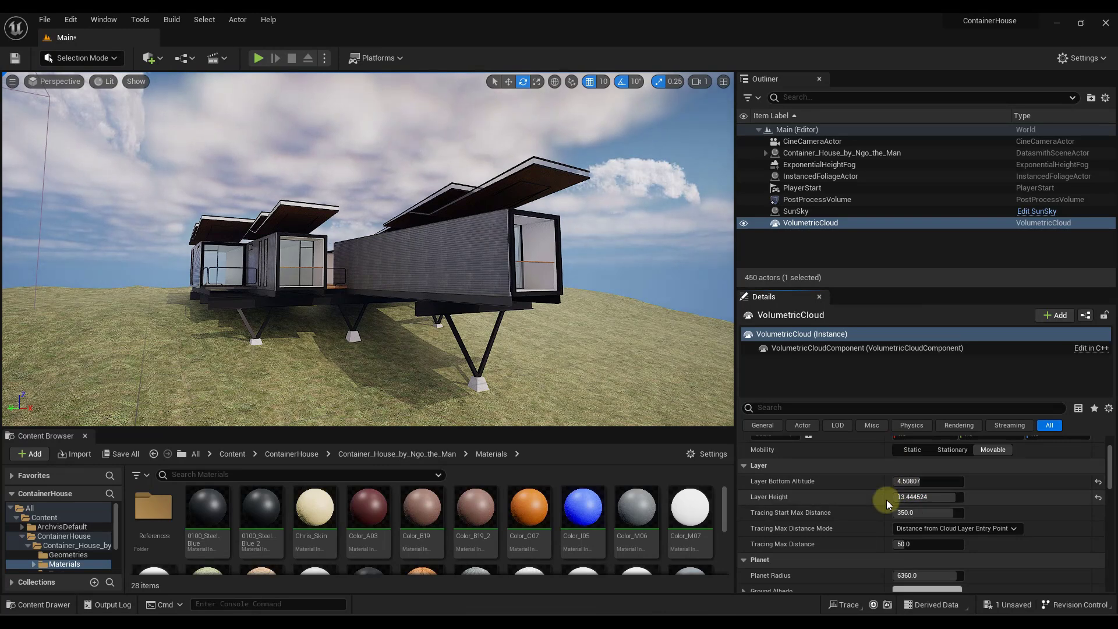
Set the cloud layer's Tracing Start Max Distance to 324.72879 and Tracing Max Distance to 99.166168
drag(933, 512, 928, 512)
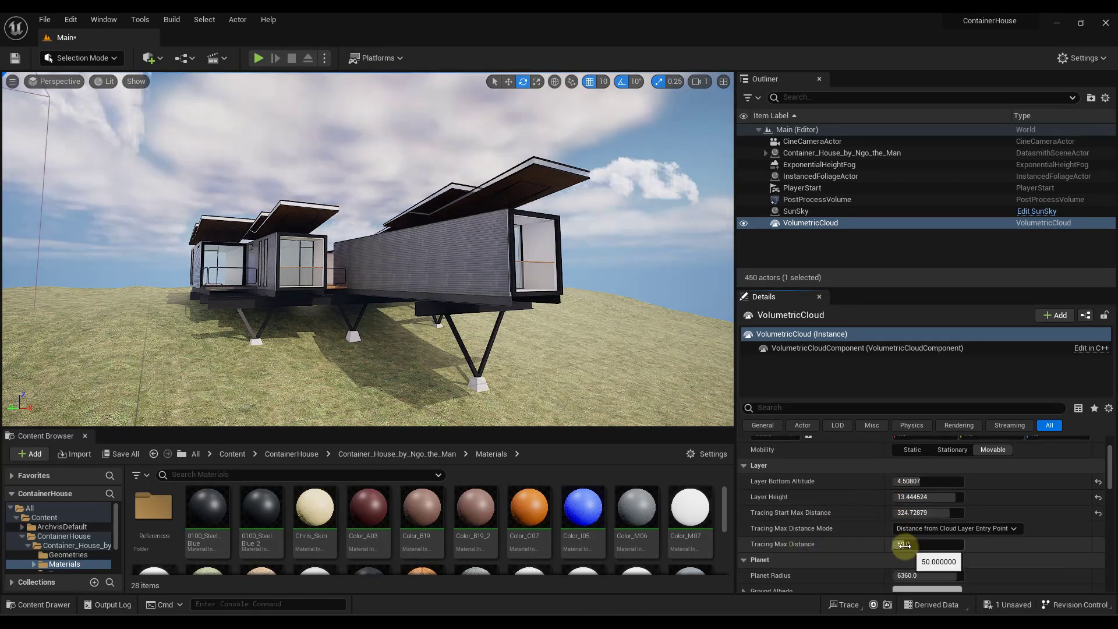
mouse_move(904, 544)
mouse_down()
mouse_move(920, 548)
mouse_move(902, 552)
mouse_up()
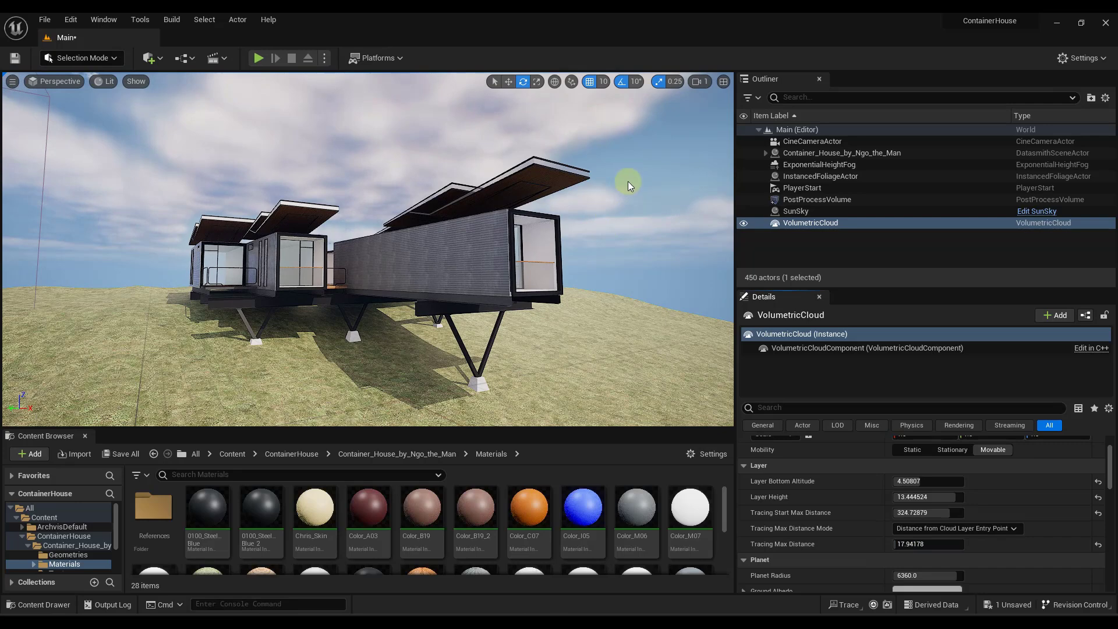
drag(901, 550, 912, 551)
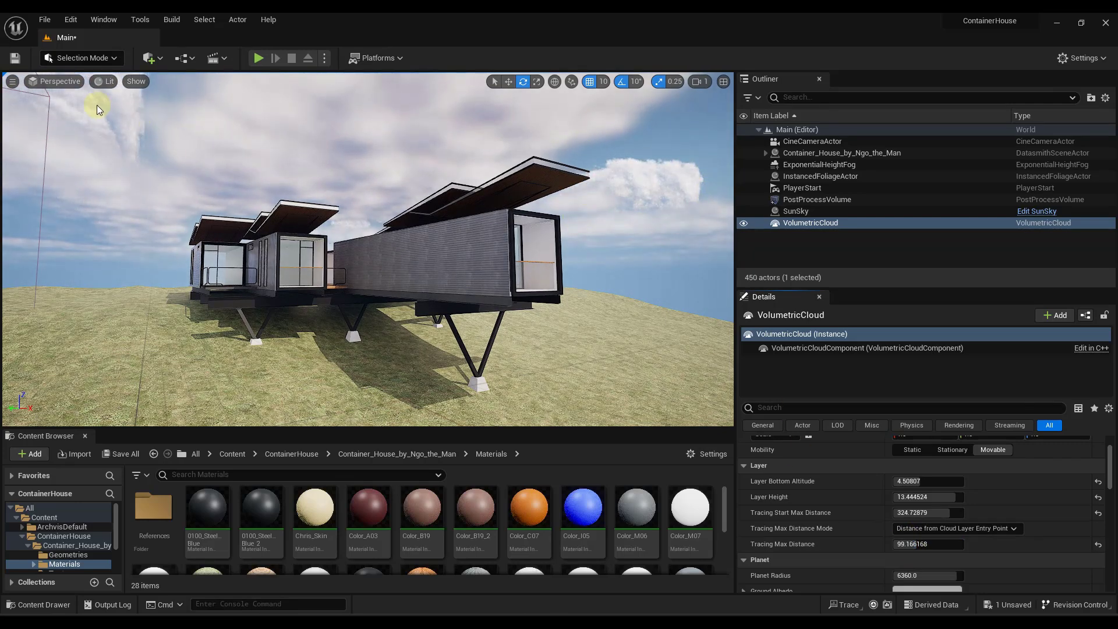
Set the VolumetricCloud's Sky Light Cloud Bottom Occlusion to 0.68 and view the house and clouds from another side
scroll(826, 494, down, 5)
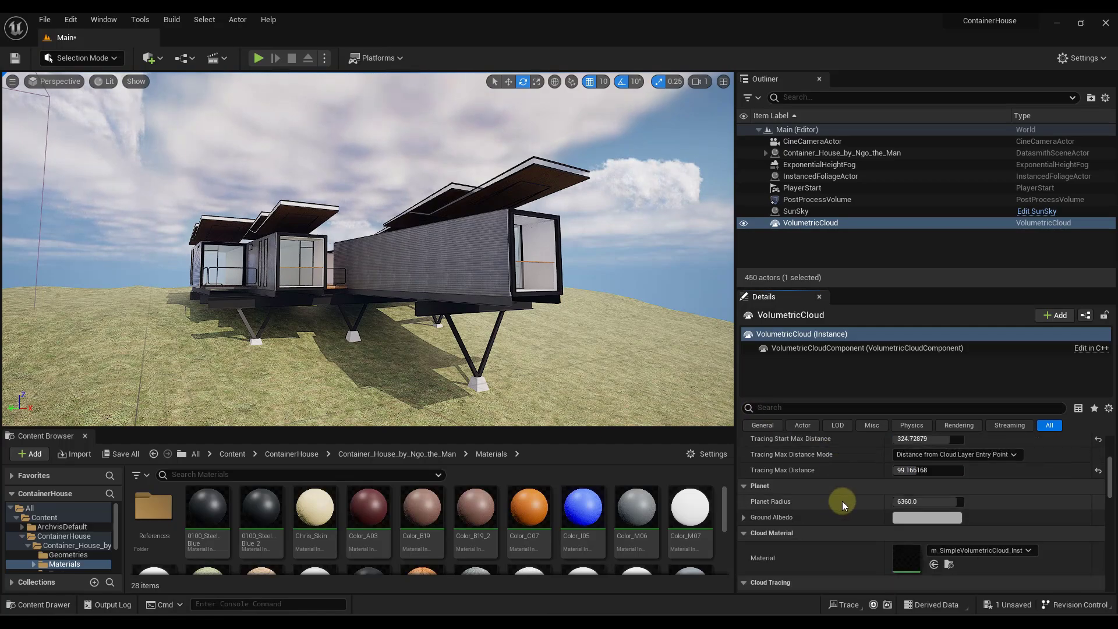
mouse_move(430, 305)
mouse_down()
mouse_move(439, 300)
mouse_move(357, 279)
mouse_move(375, 312)
mouse_move(413, 304)
mouse_move(429, 257)
mouse_move(436, 278)
mouse_up()
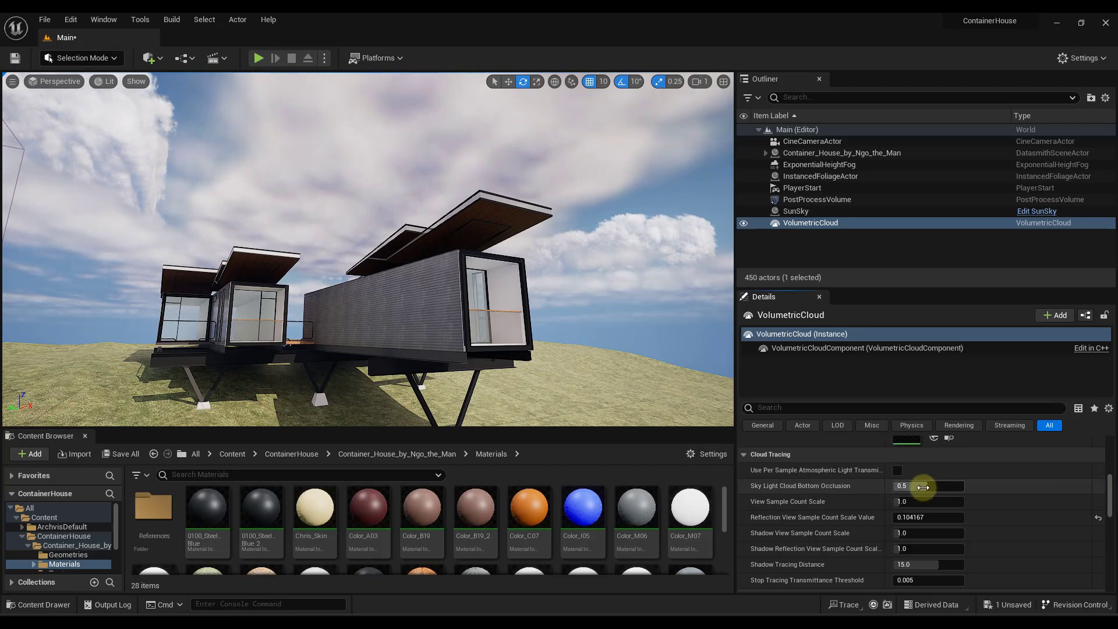
mouse_move(929, 487)
mouse_down()
mouse_move(952, 489)
mouse_move(909, 499)
mouse_move(943, 501)
mouse_move(913, 506)
mouse_move(933, 507)
mouse_up()
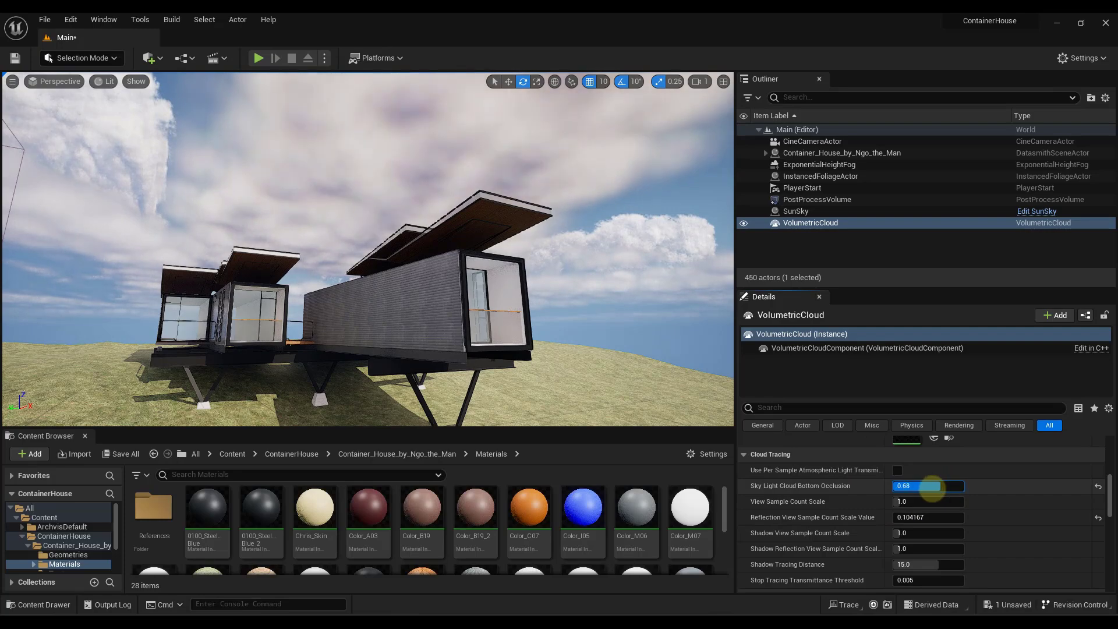
scroll(965, 520, down, 4)
scroll(831, 519, down, 5)
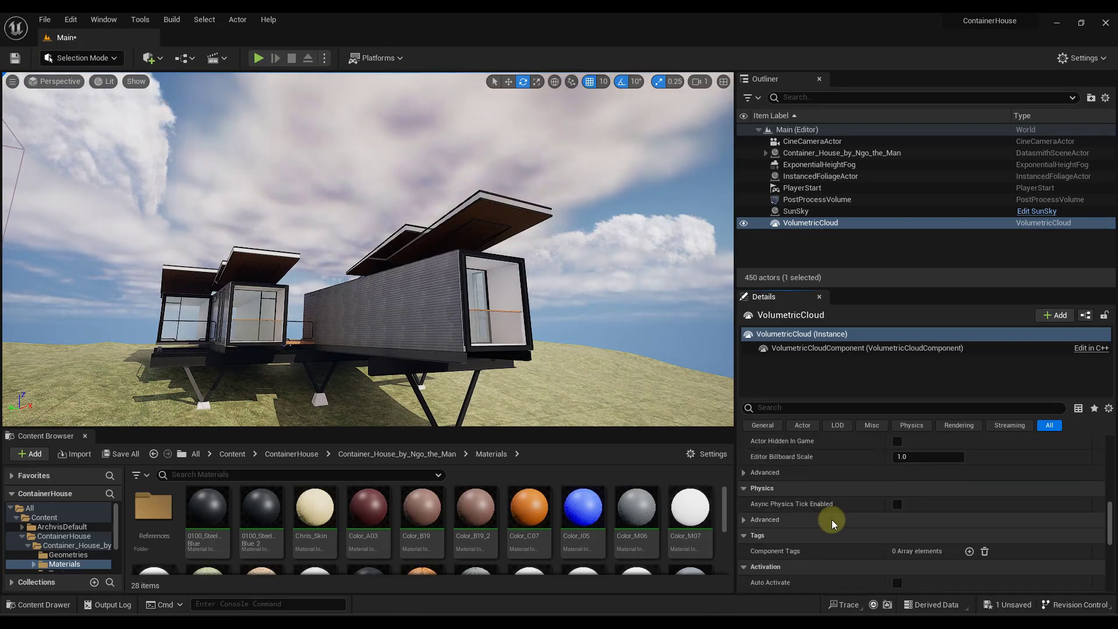
mouse_move(518, 318)
alt+mouse_down()
mouse_move(419, 339)
mouse_move(389, 327)
mouse_move(429, 320)
mouse_move(424, 375)
mouse_move(460, 319)
mouse_move(445, 326)
alt+mouse_up()
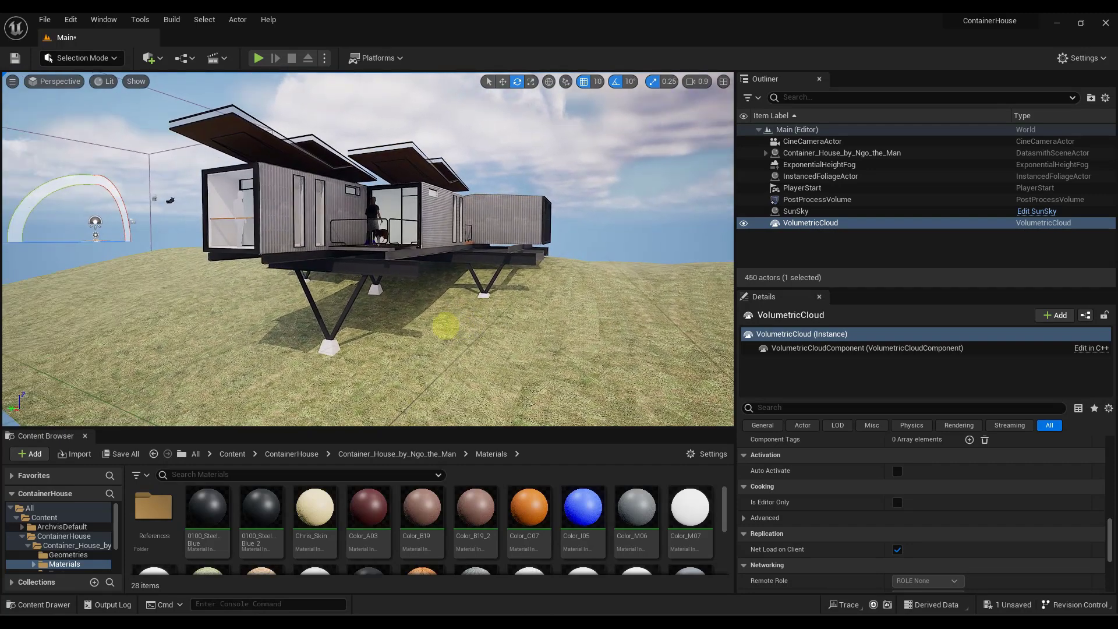
Set the ExponentialHeightFog's Fog Density to 0.05 and its Fog Height Falloff to 0.048976
click(808, 166)
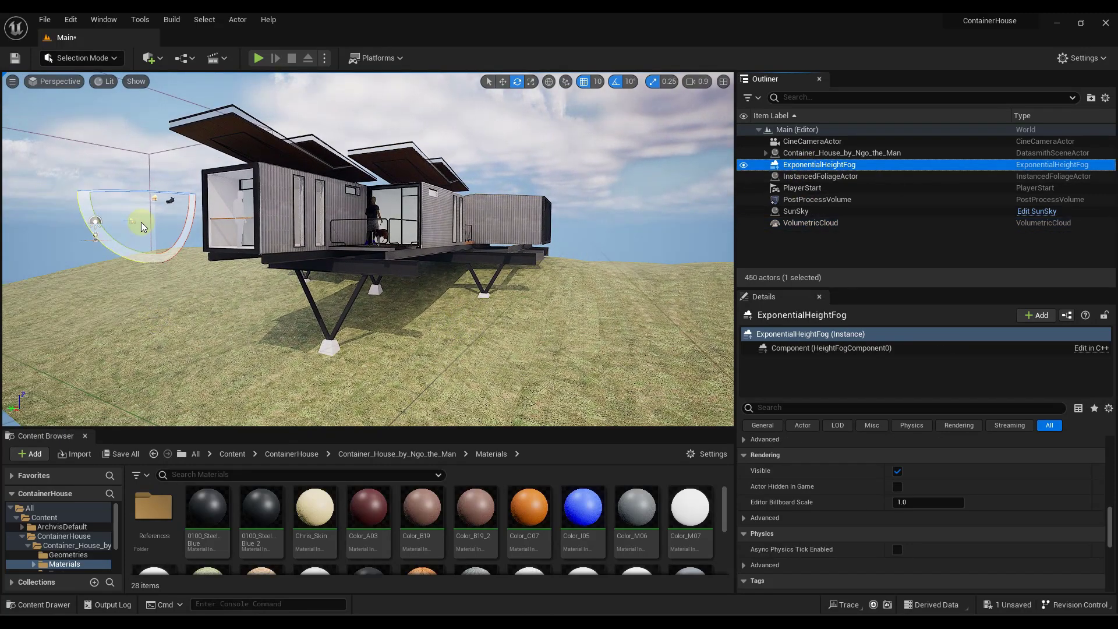
scroll(847, 499, up, 5)
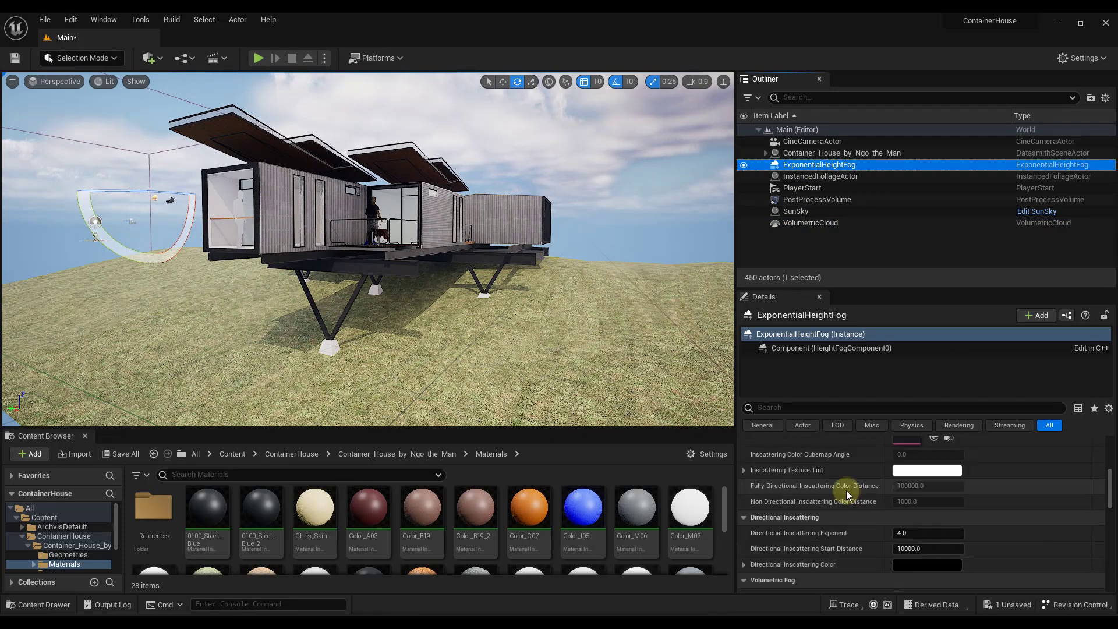
scroll(850, 483, down, 3)
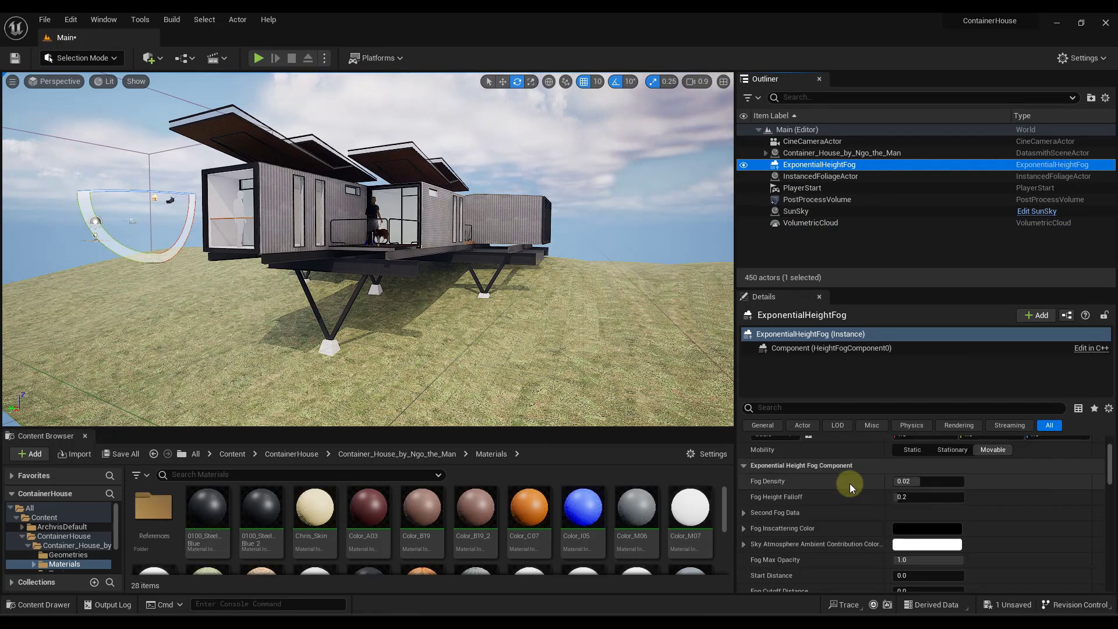
click(914, 464)
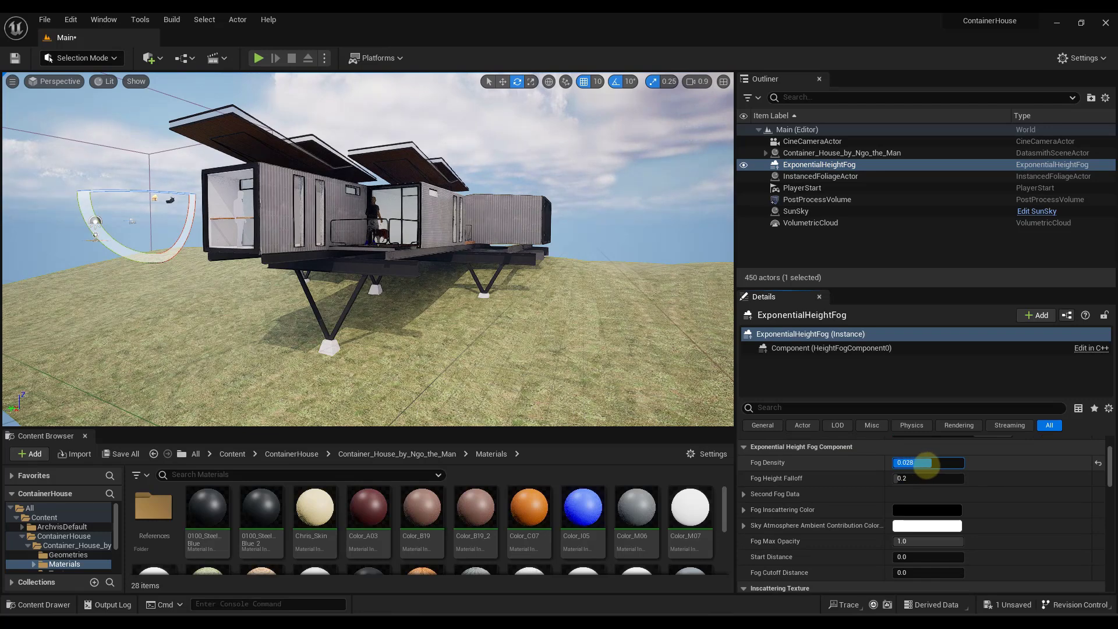
drag(926, 466, 917, 479)
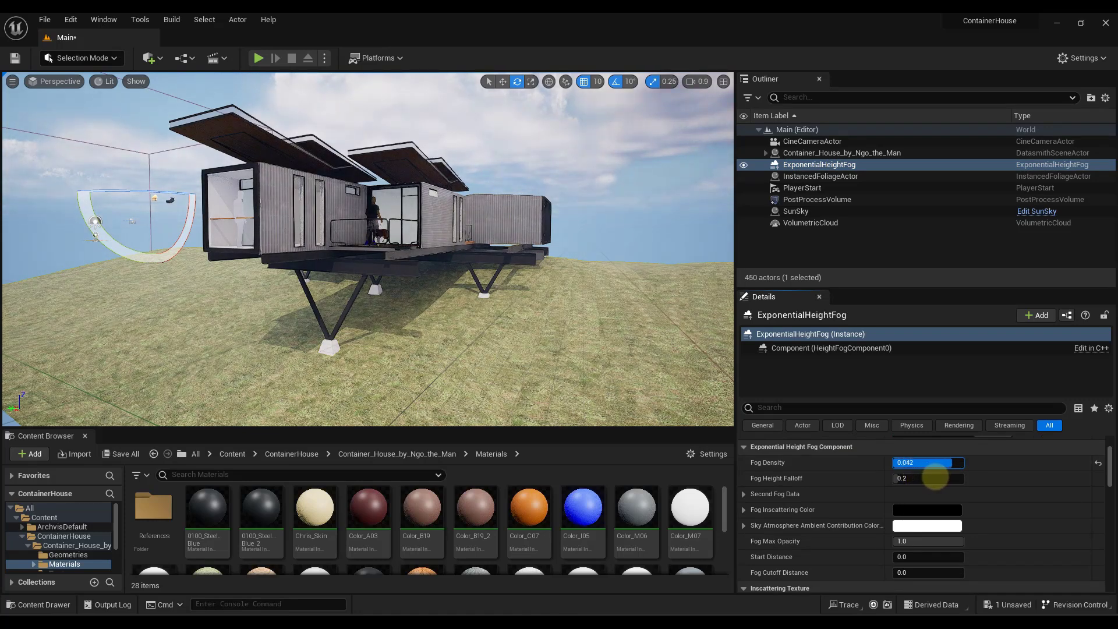
drag(916, 478, 940, 480)
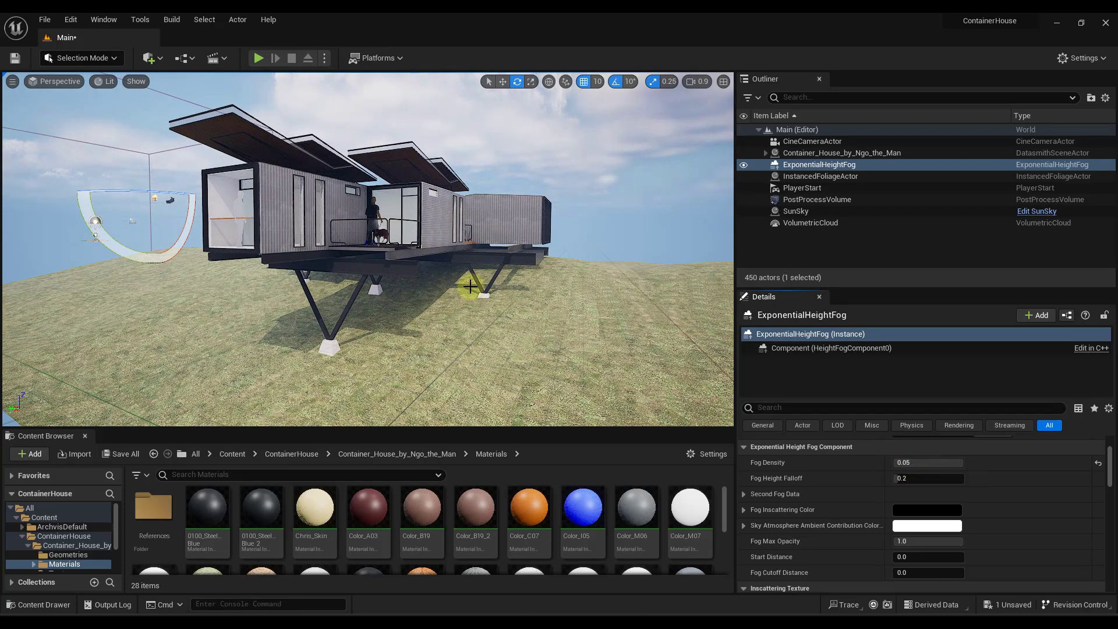
mouse_move(901, 479)
mouse_down()
mouse_move(917, 478)
mouse_move(895, 485)
mouse_up()
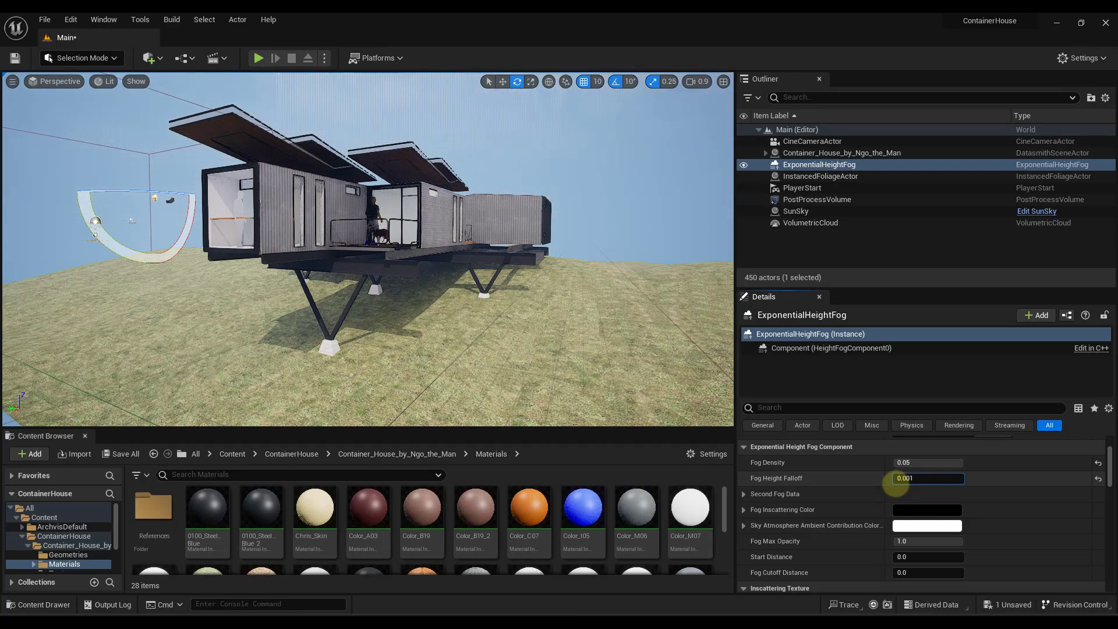
right_drag(443, 206, 666, 260)
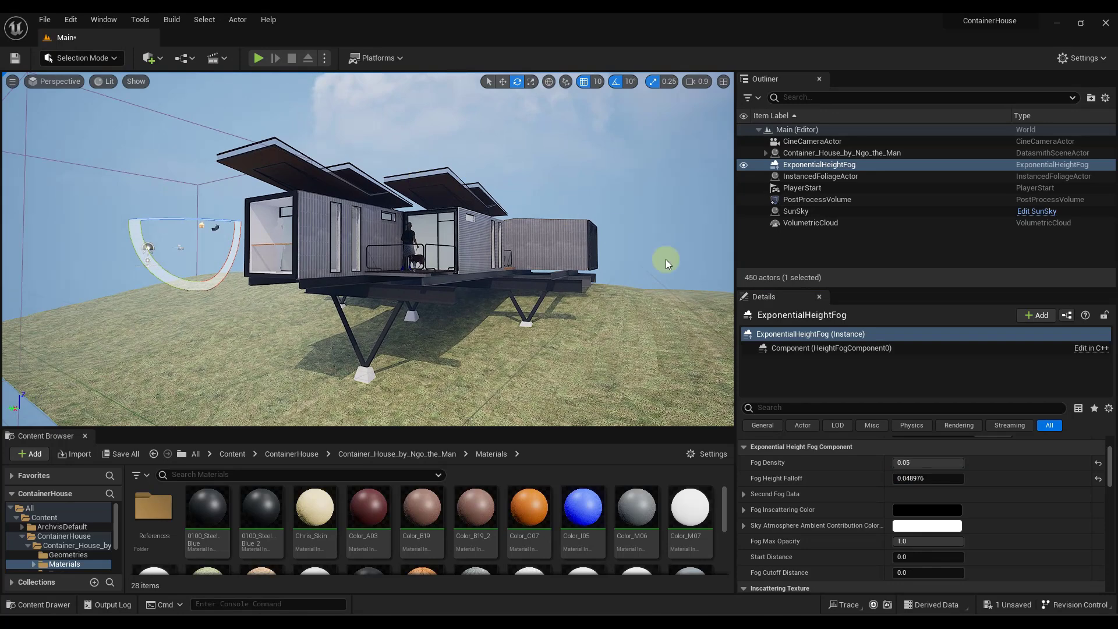
Try a different Sky Atmosphere Ambient Contribution Color for the height fog
scroll(849, 487, down, 1)
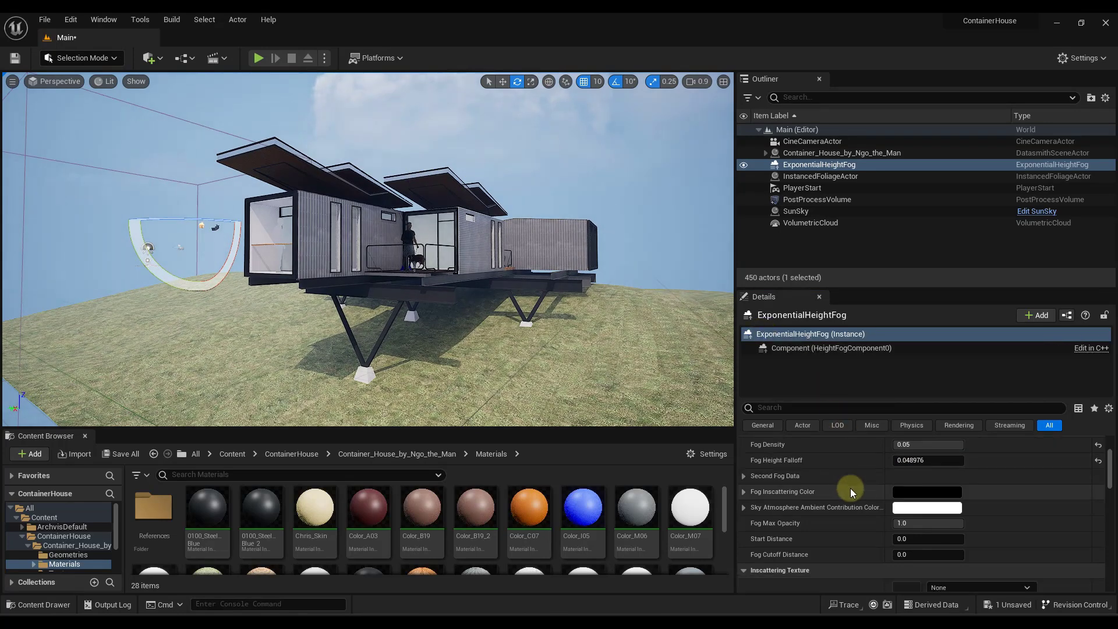
click(921, 511)
drag(746, 403, 759, 362)
click(900, 594)
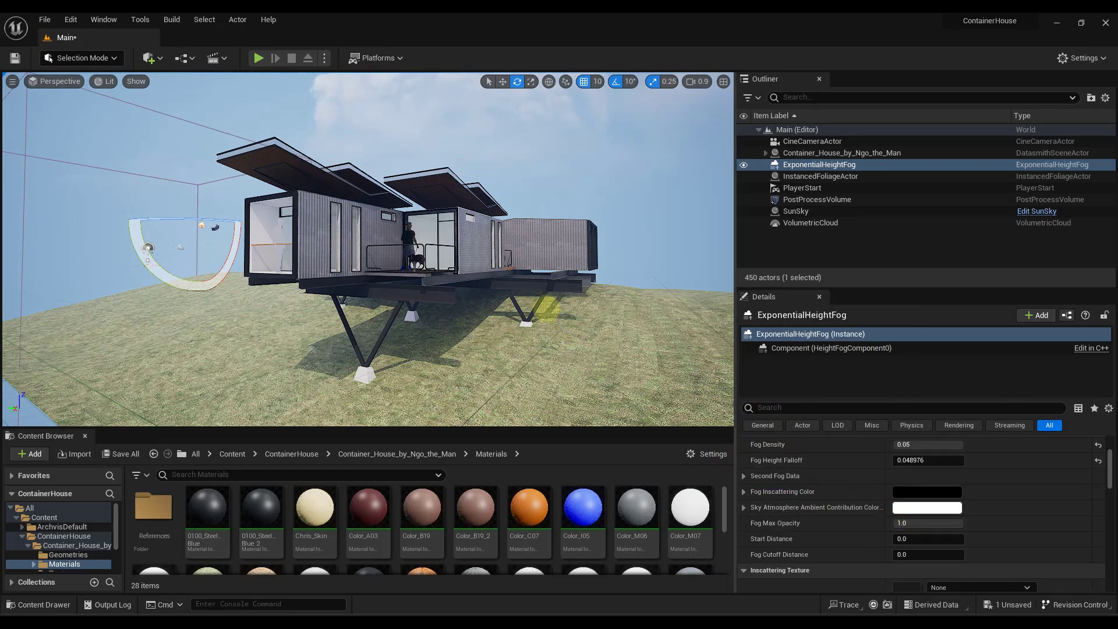
Expand the Second Fog Data settings and try a fog Start Distance of 400 while viewing the house from above and from low down
right_drag(555, 309, 613, 330)
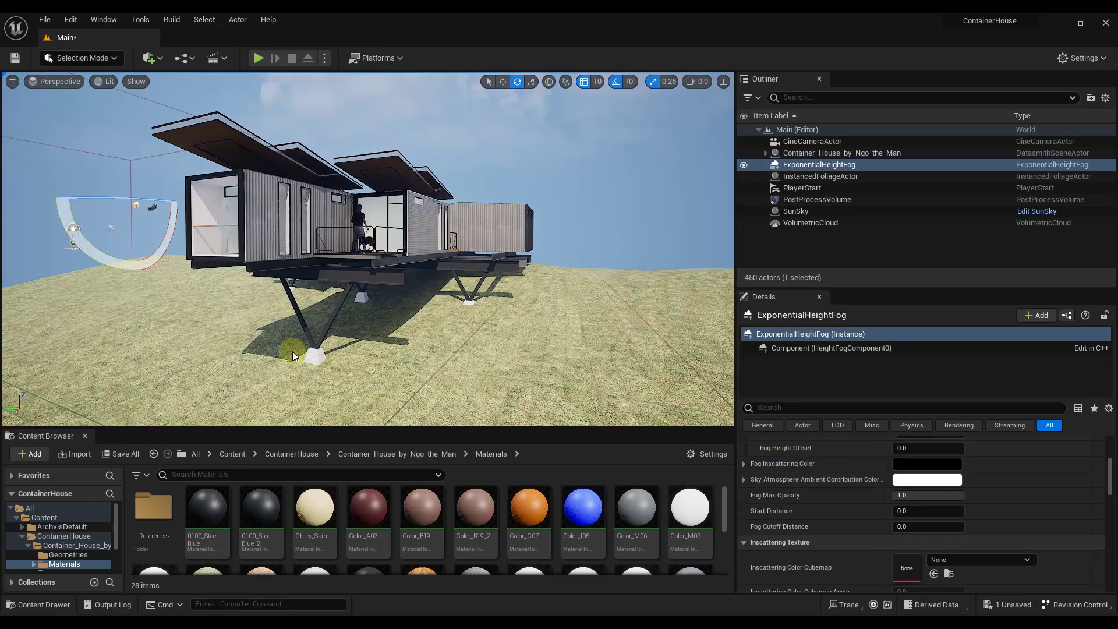
right_drag(418, 321, 399, 349)
scroll(924, 462, up, 4)
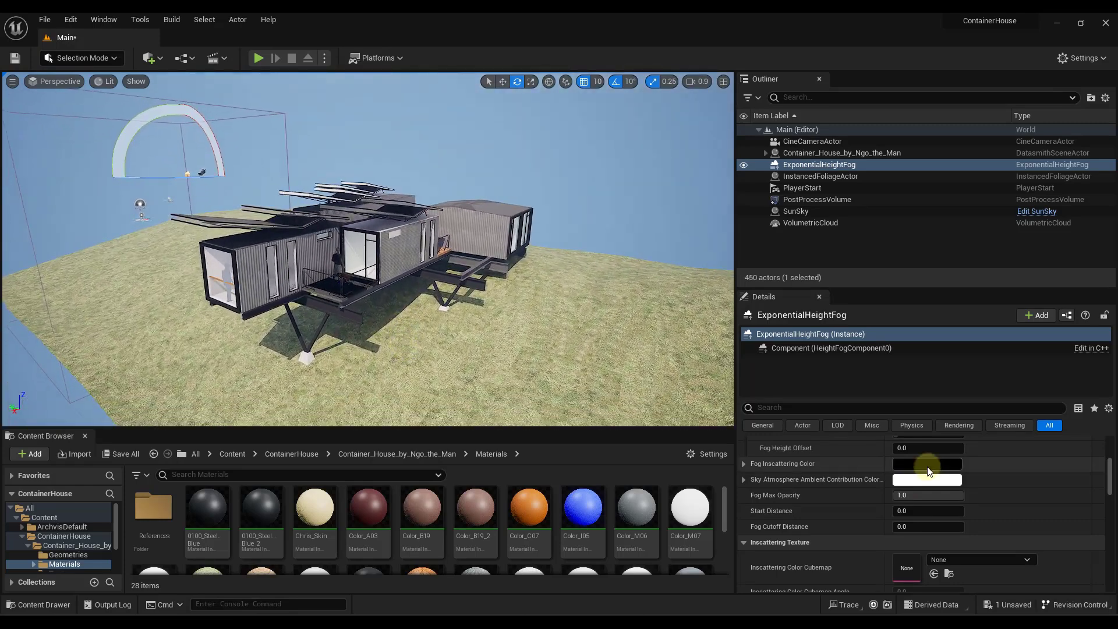
scroll(851, 487, down, 4)
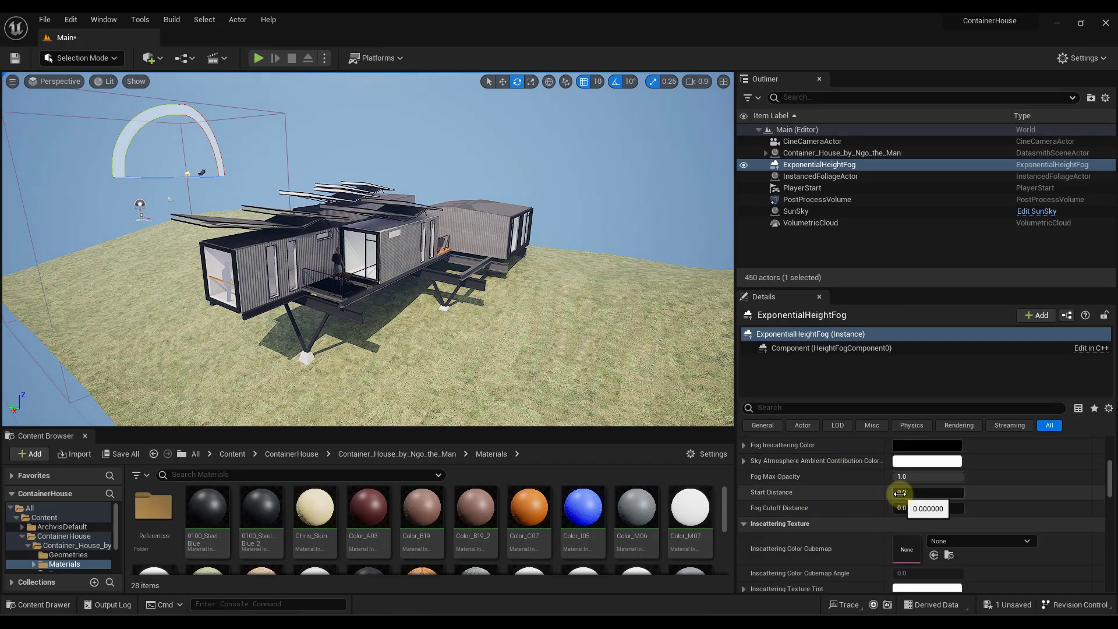
right_drag(462, 230, 465, 186)
key(q)
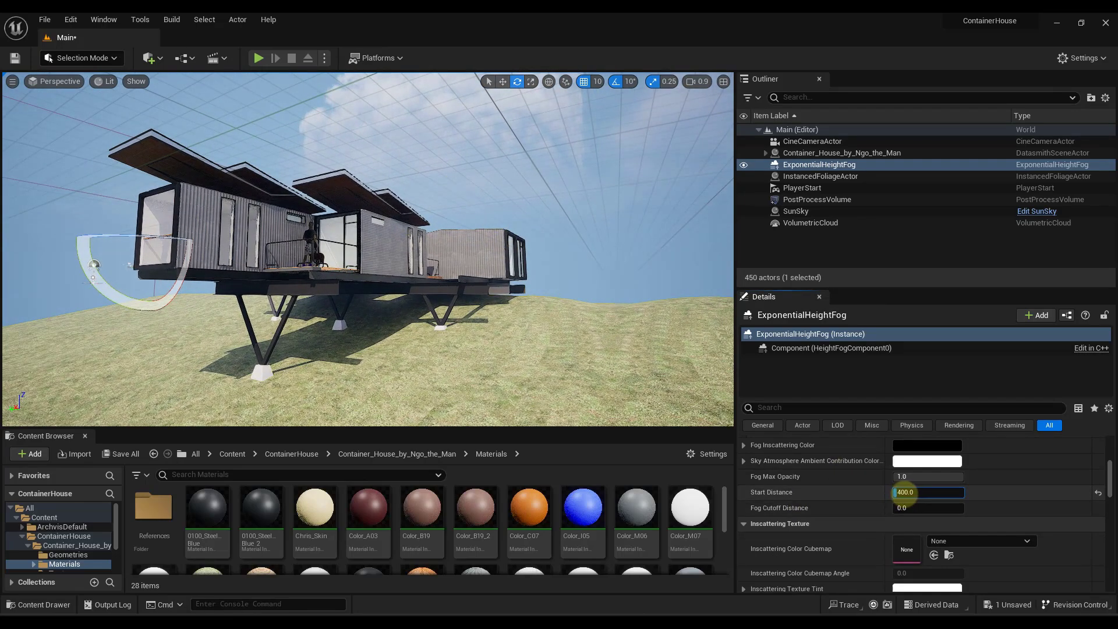
Set the height fog's main Fog Density to 0.25
scroll(905, 492, up, 4)
click(916, 461)
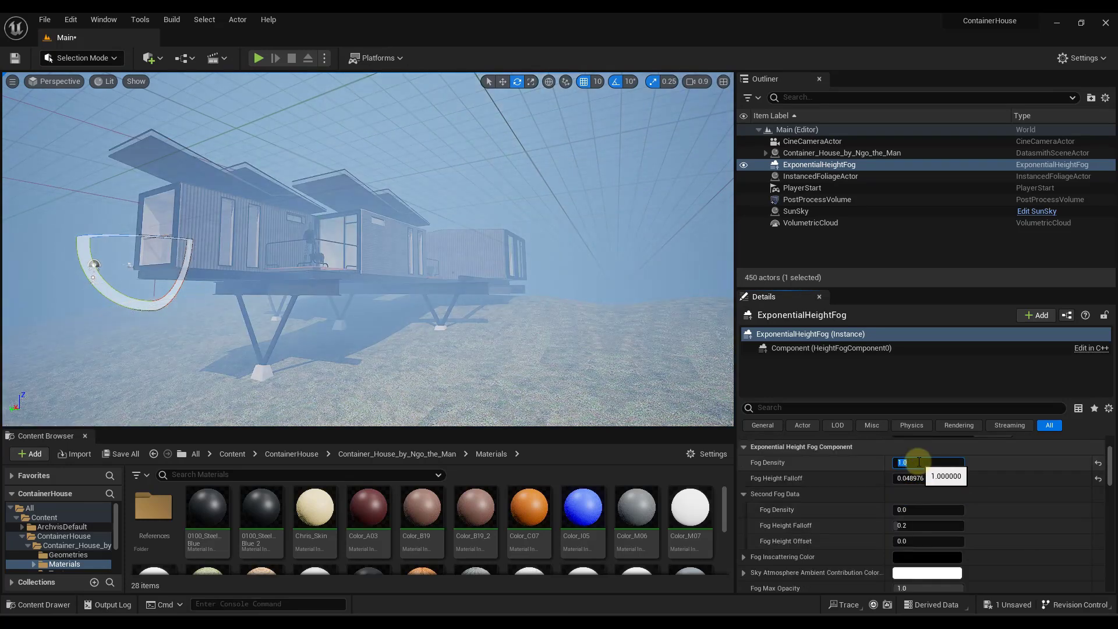
text(0.25)
key(Return)
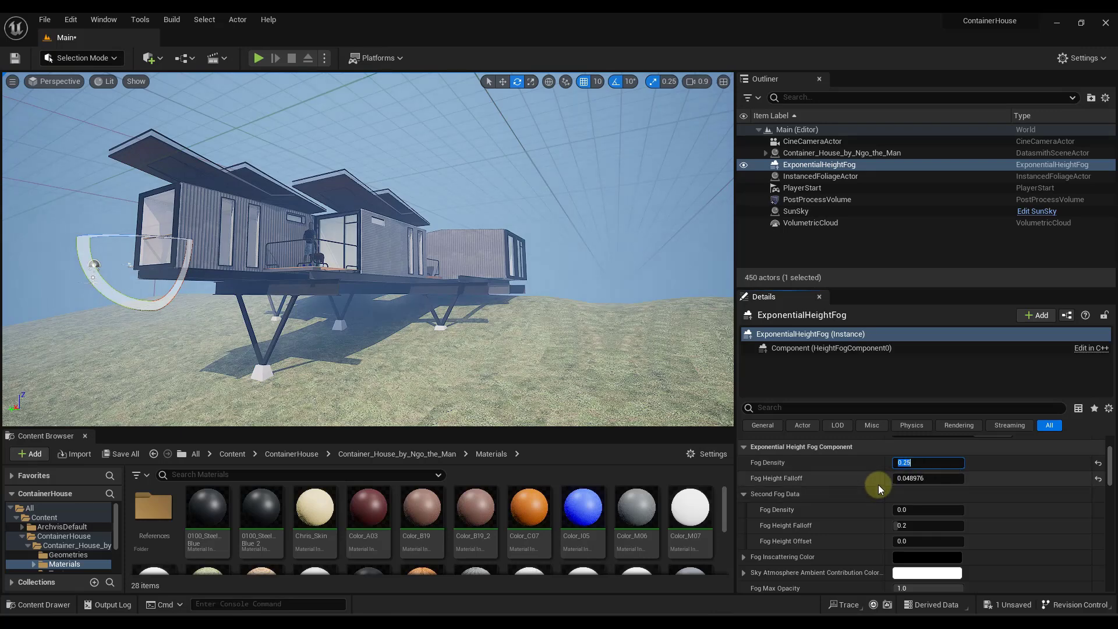
Set the fog's Start Distance to 2000 and view the house from a slightly different angle
scroll(861, 506, down, 5)
scroll(821, 509, down, 5)
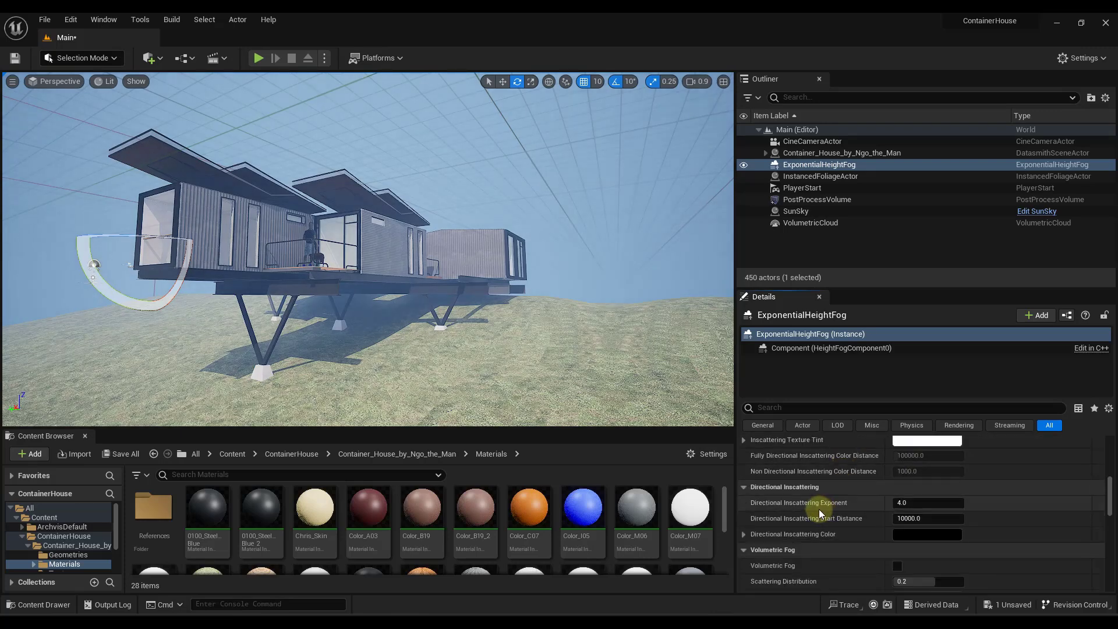
scroll(819, 509, up, 5)
scroll(818, 501, up, 2)
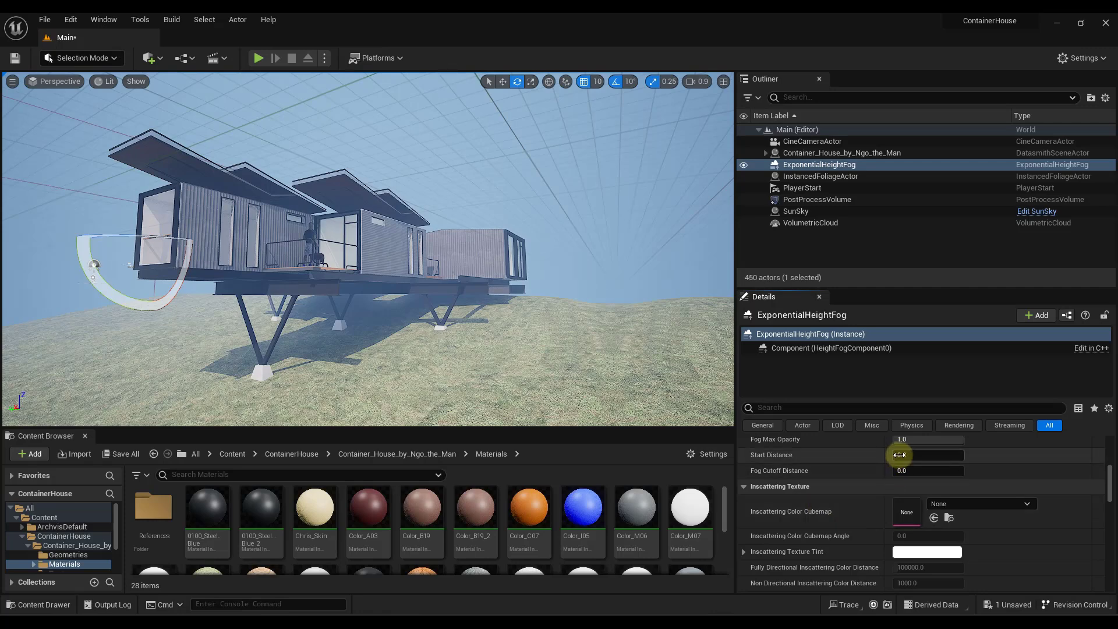
mouse_move(904, 454)
mouse_down()
mouse_move(926, 454)
mouse_move(910, 456)
mouse_up()
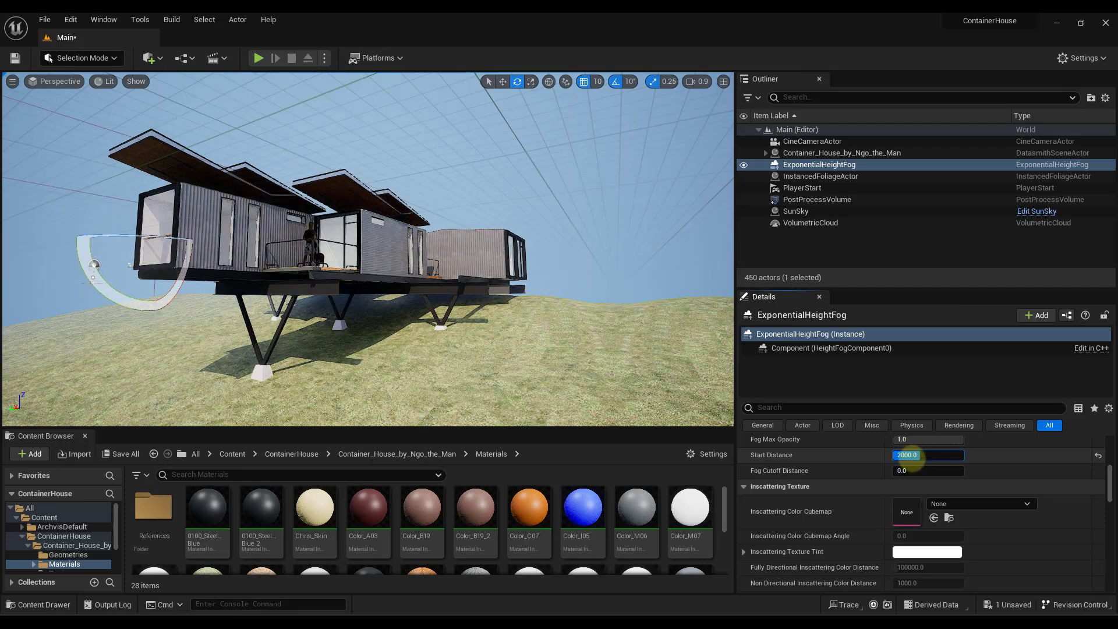
key(Return)
mouse_move(492, 272)
right_down()
mouse_move(512, 272)
mouse_move(492, 278)
right_up()
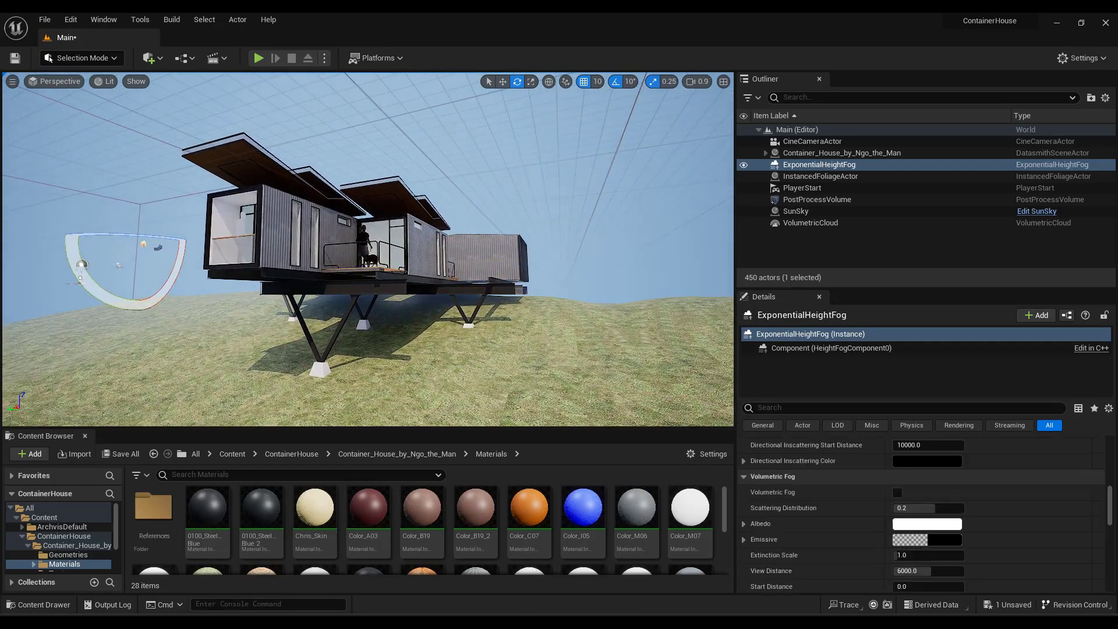
Enable Volumetric Fog on the height fog, review its effect and settings, and disable it again
click(897, 493)
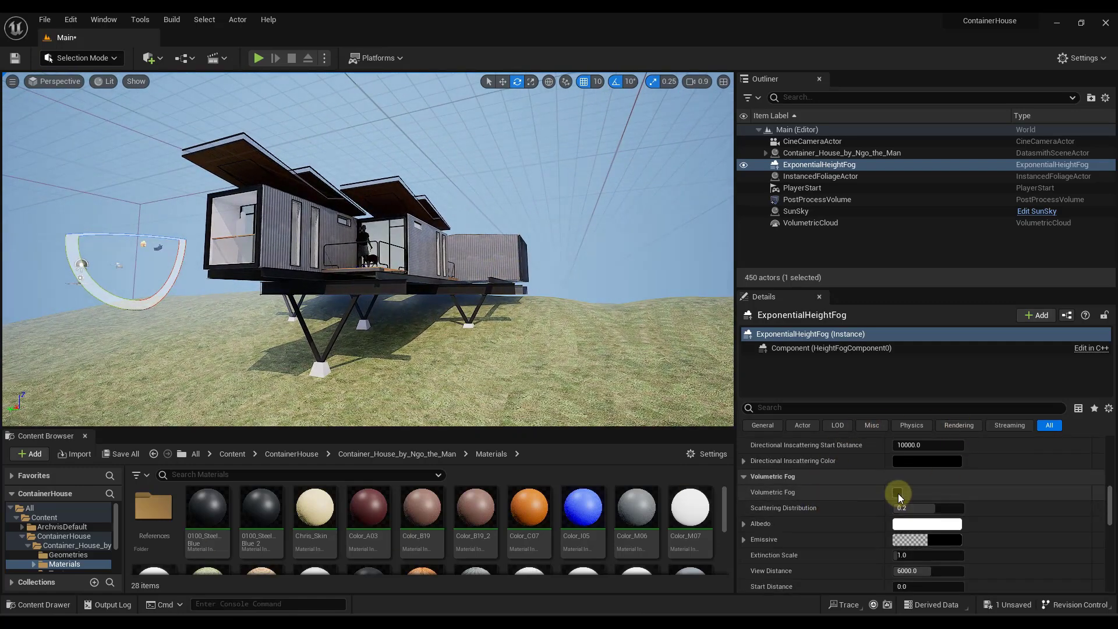
drag(288, 208, 362, 237)
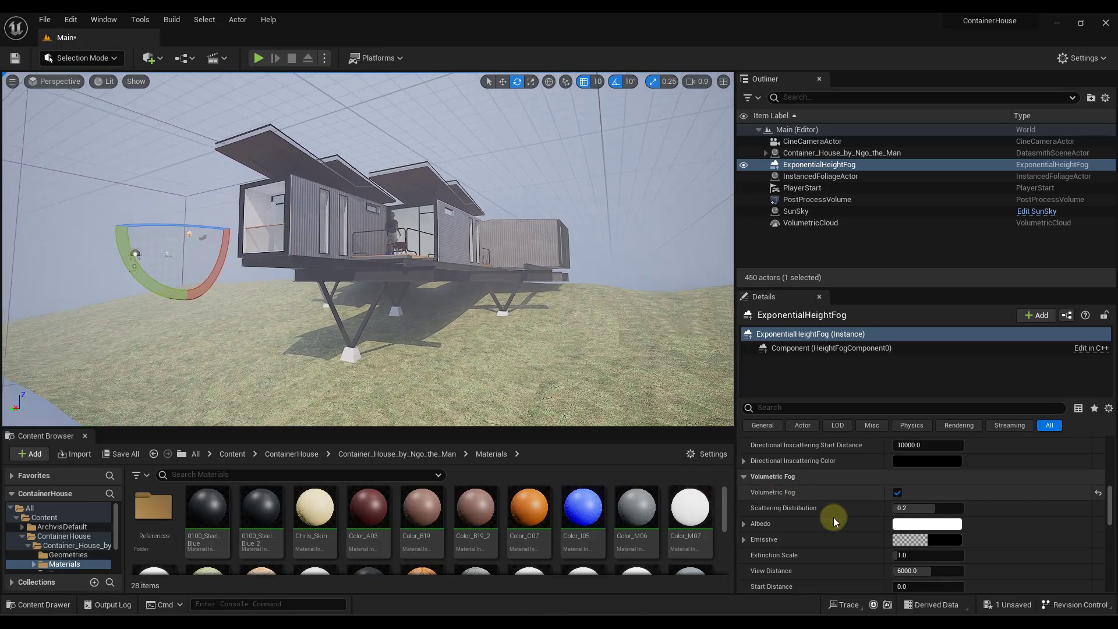
scroll(826, 522, down, 1)
scroll(828, 524, down, 2)
scroll(830, 526, up, 2)
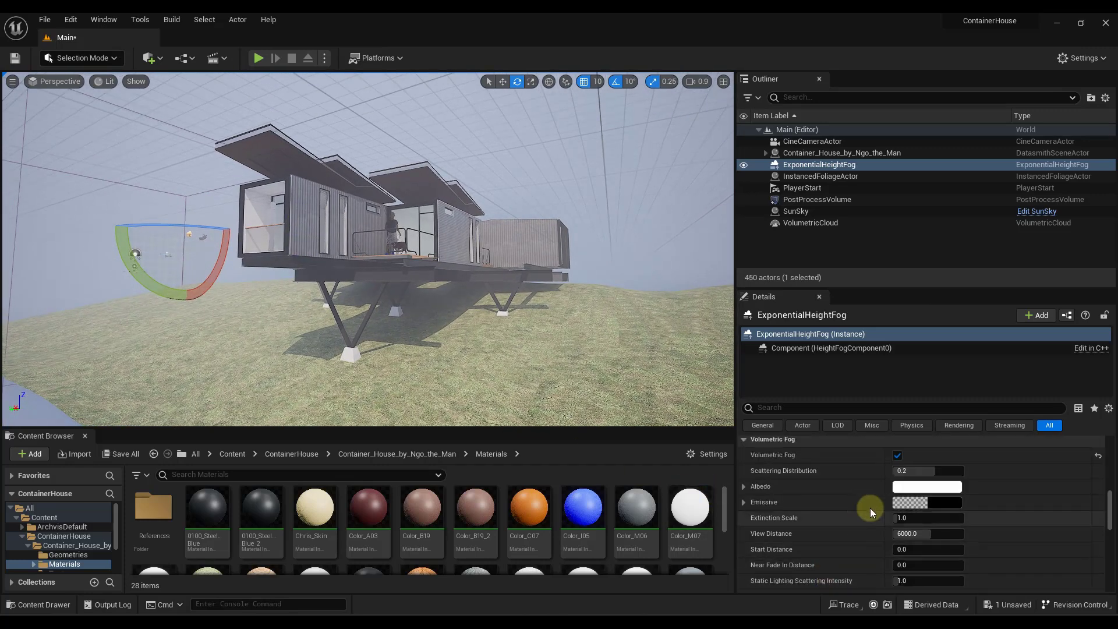
scroll(869, 508, down, 1)
click(897, 456)
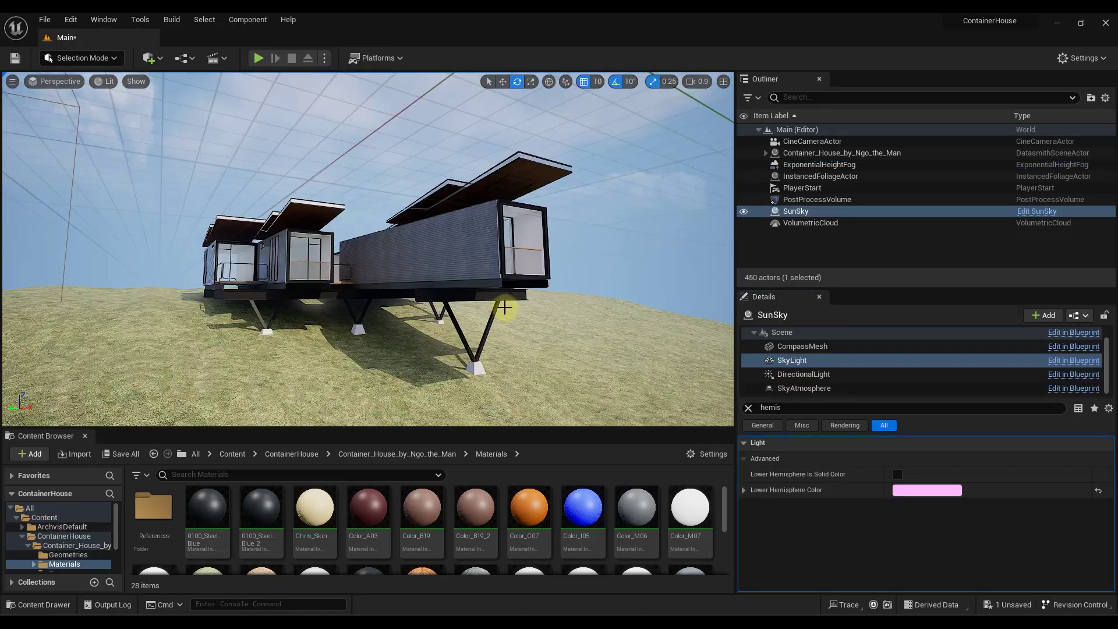
Search the plugins for "hdri" to check whether the HDRI Backdrop plugin is enabled, and close the plugin list
mouse_move(499, 307)
mouse_down()
mouse_move(399, 304)
mouse_move(396, 319)
mouse_move(374, 317)
mouse_move(370, 300)
mouse_move(378, 314)
mouse_move(506, 302)
mouse_up()
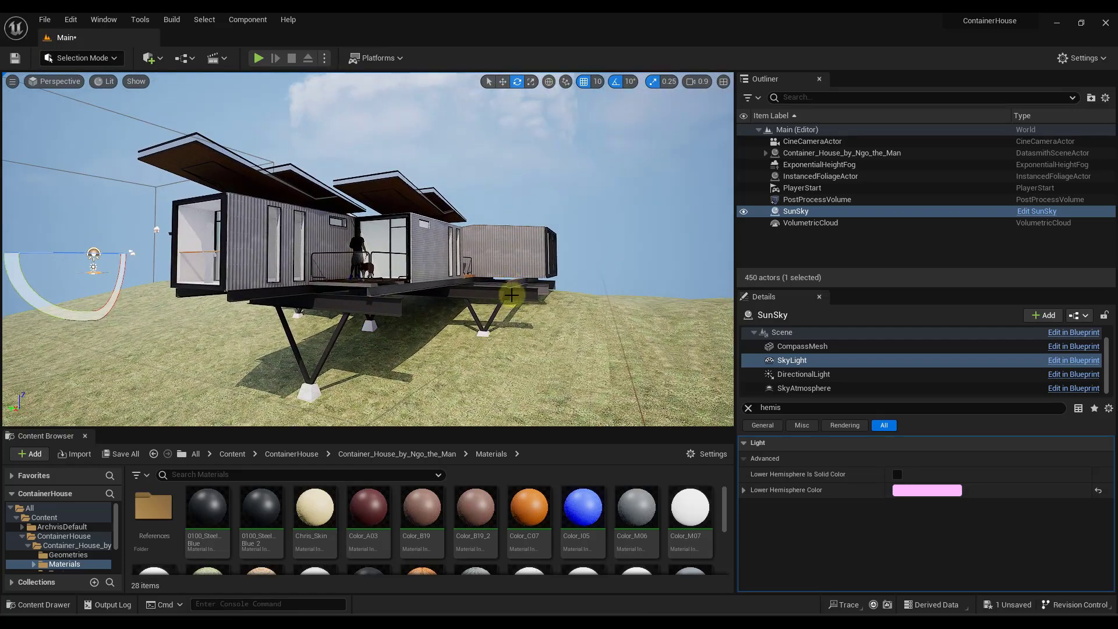
click(102, 19)
mouse_move(66, 18)
click(99, 200)
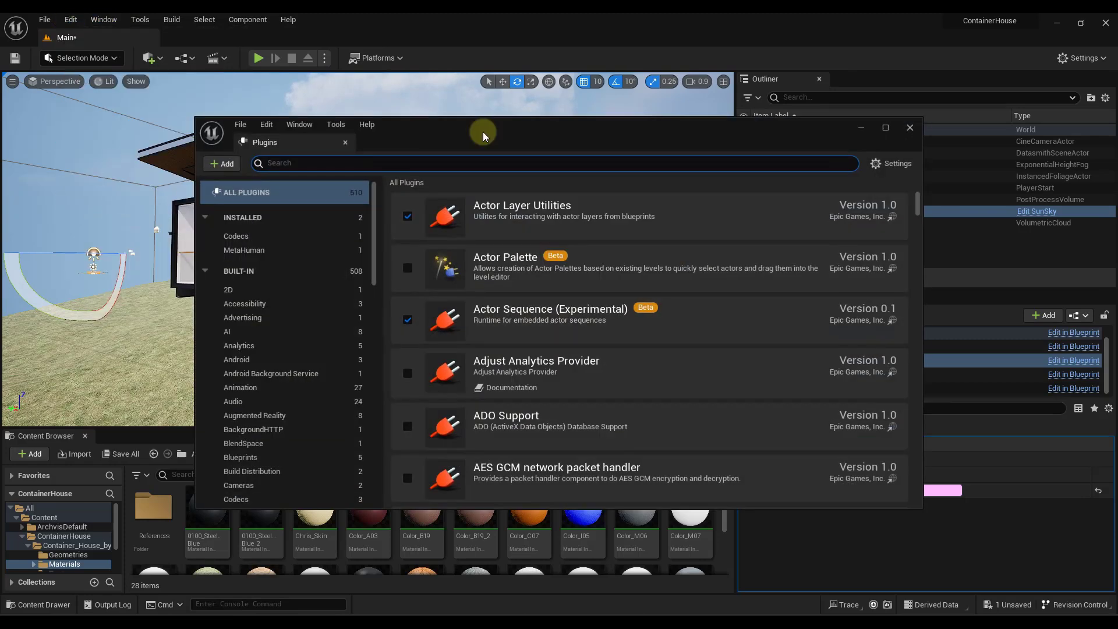
text(h)
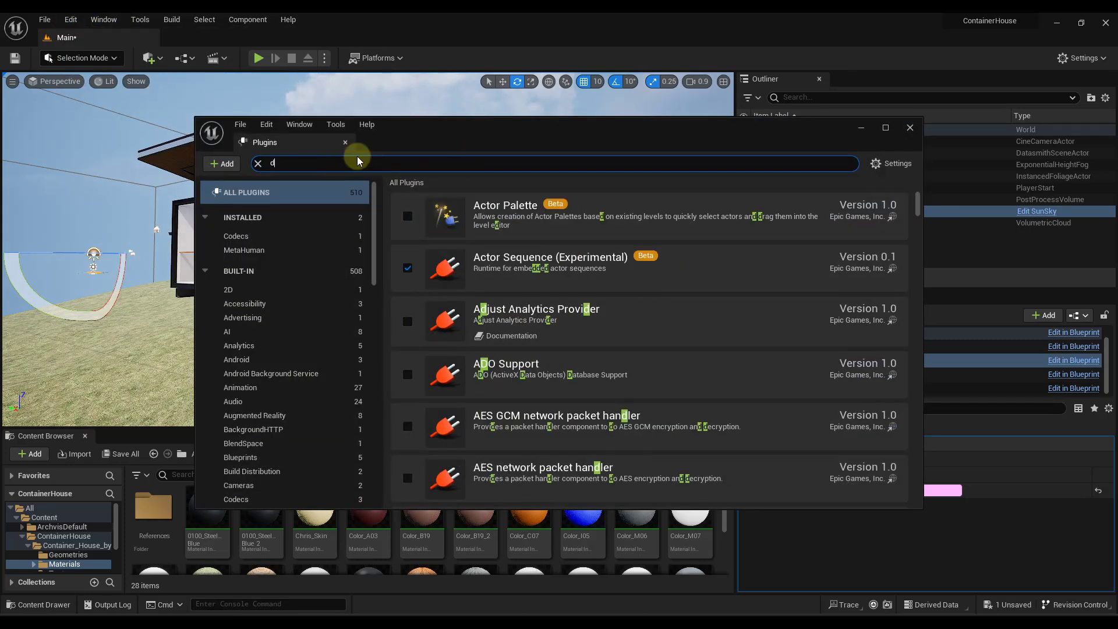
text(dri)
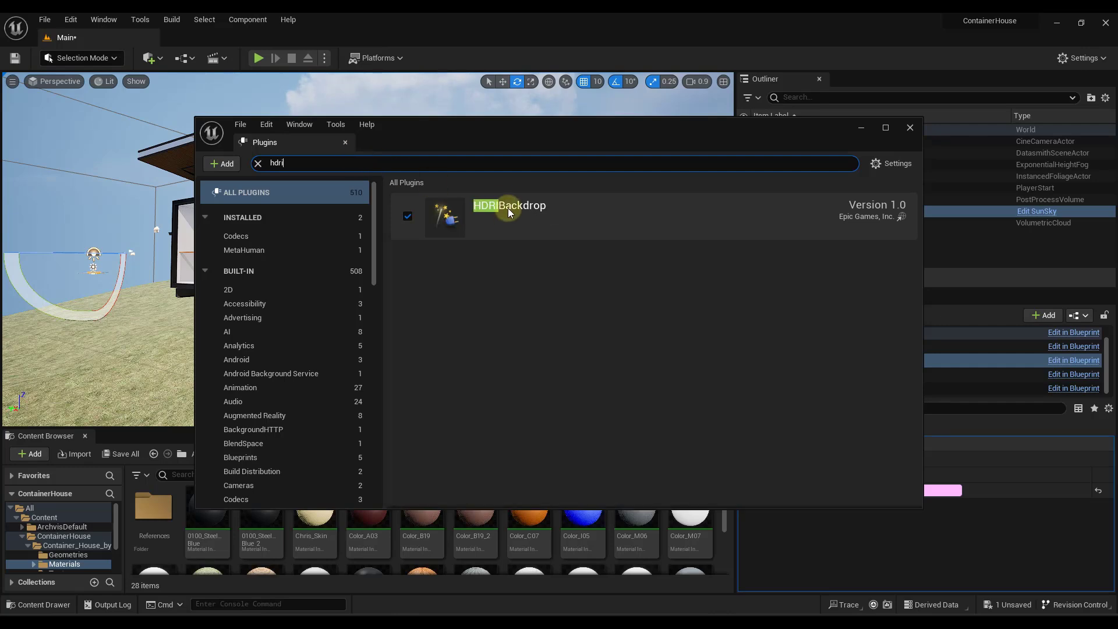
click(909, 127)
Add an HDRI Backdrop light actor to the level and view the house against it from near the ground
right_drag(343, 273, 408, 245)
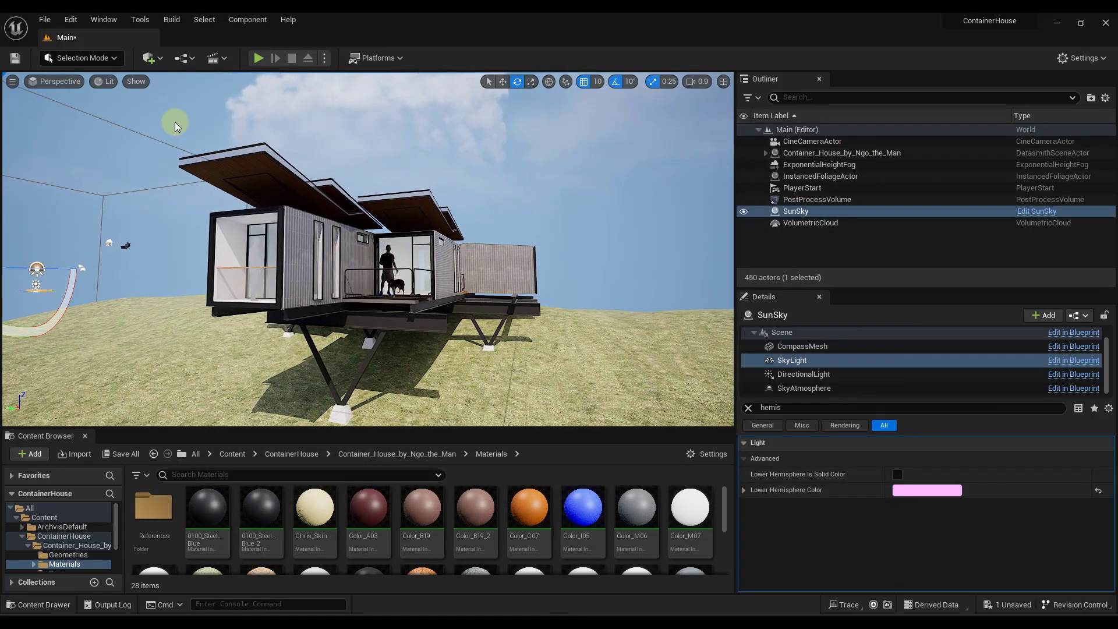
click(156, 58)
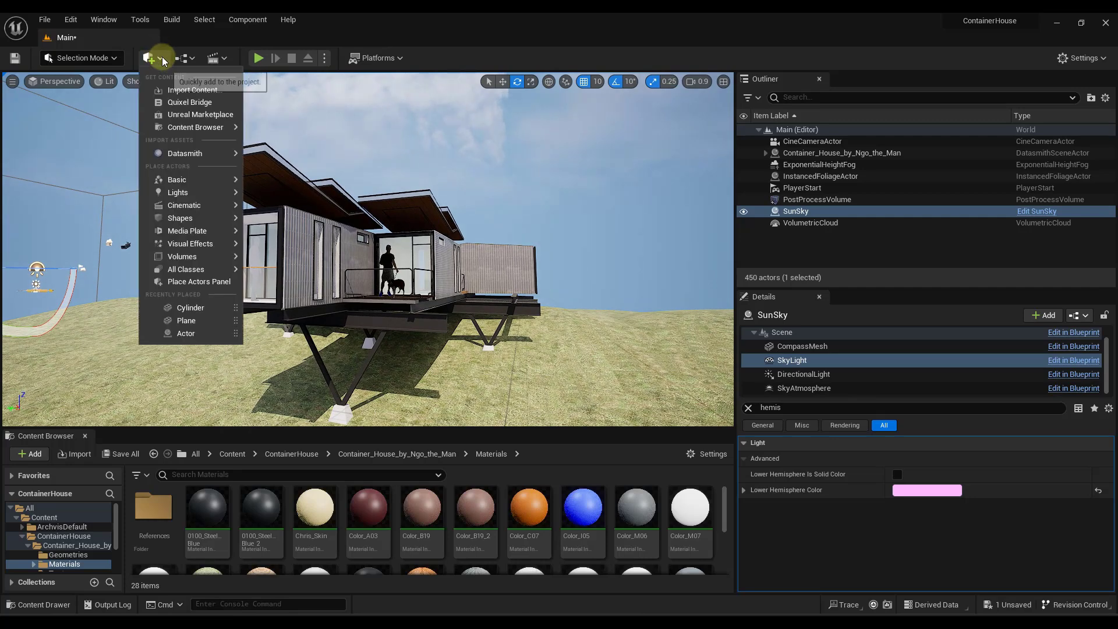
mouse_move(184, 195)
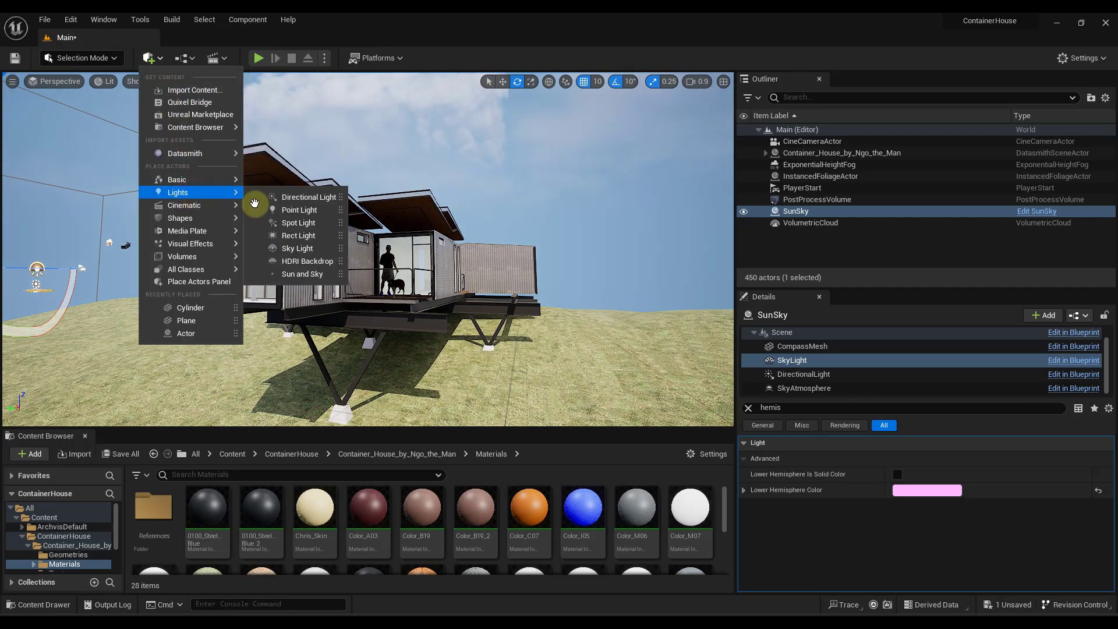
click(308, 262)
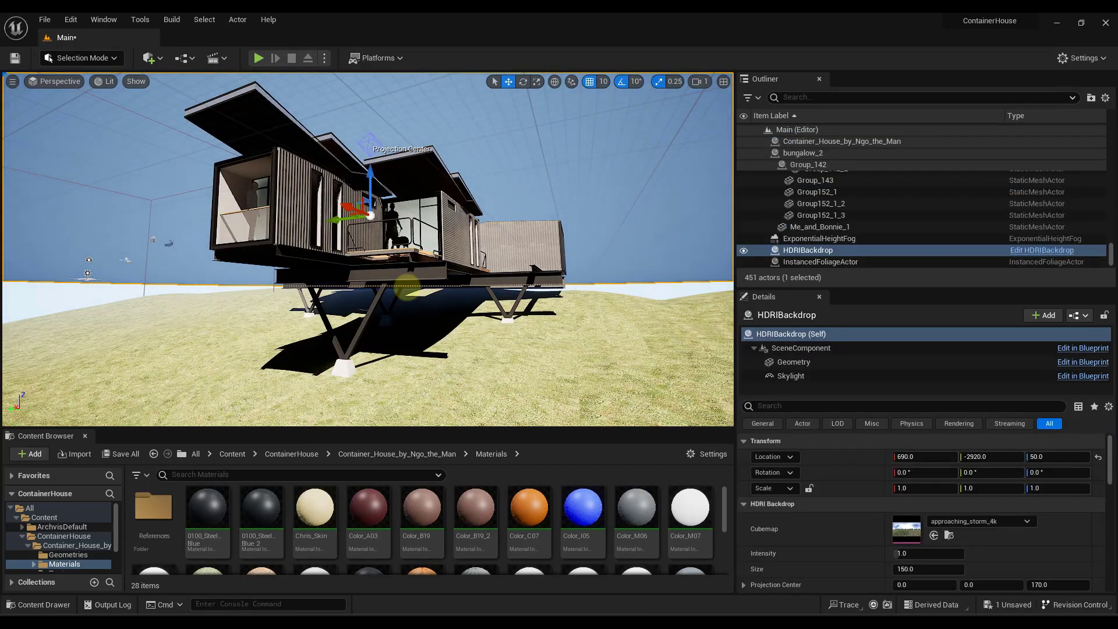
right_drag(407, 287, 220, 321)
key(q)
key(e)
right_drag(483, 75, 534, 75)
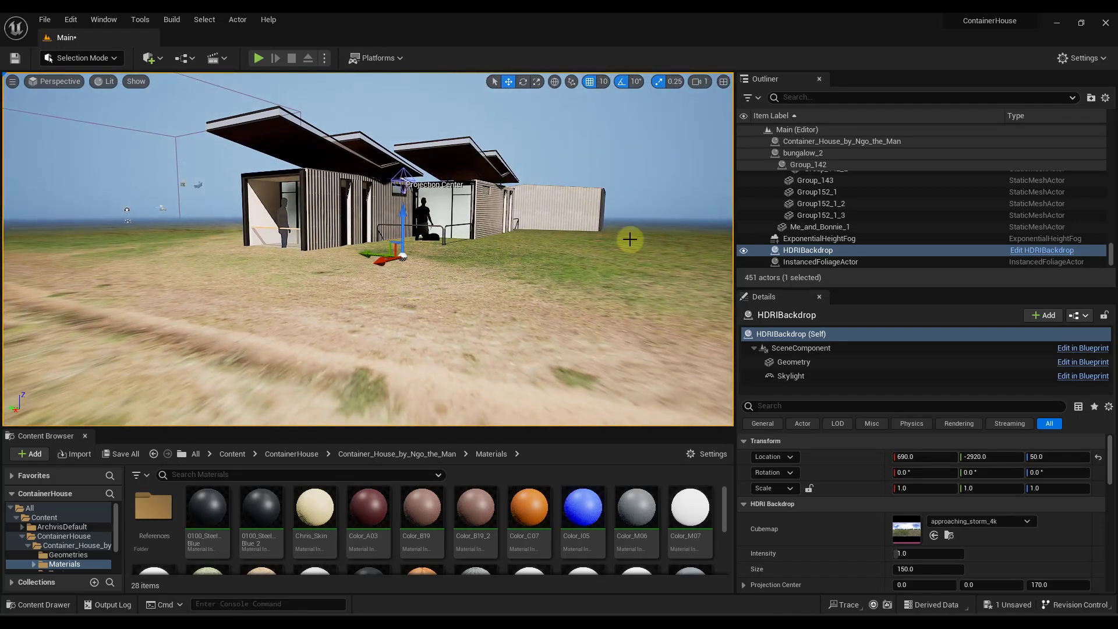
Collapse the container house's actor hierarchy in the Outliner and hide the ExponentialHeightFog actor
scroll(805, 219, up, 3)
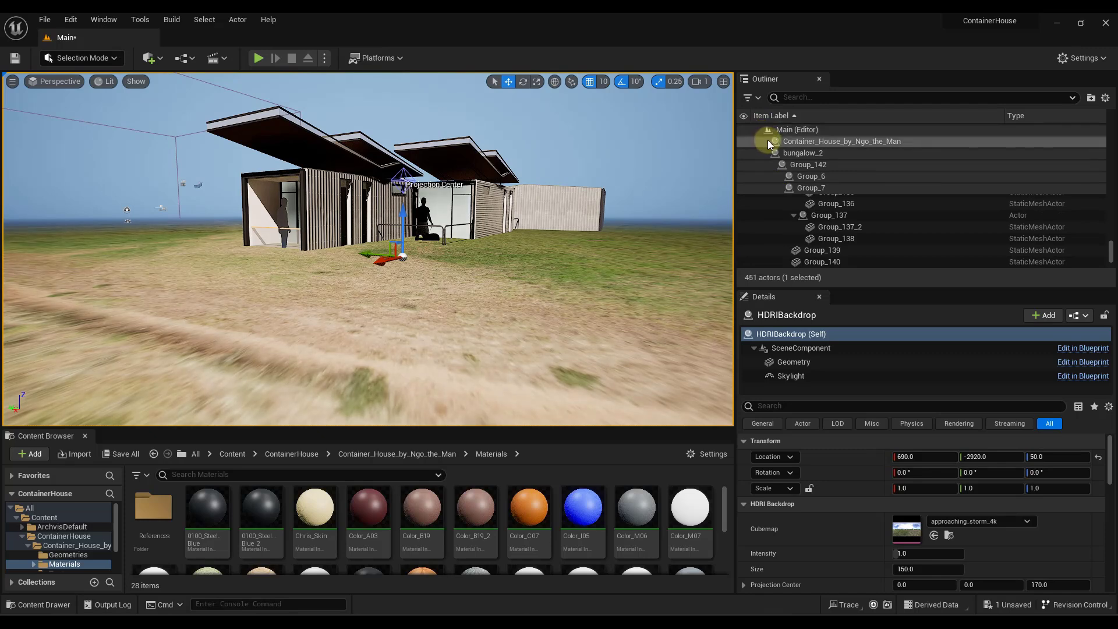
scroll(781, 142, up, 10)
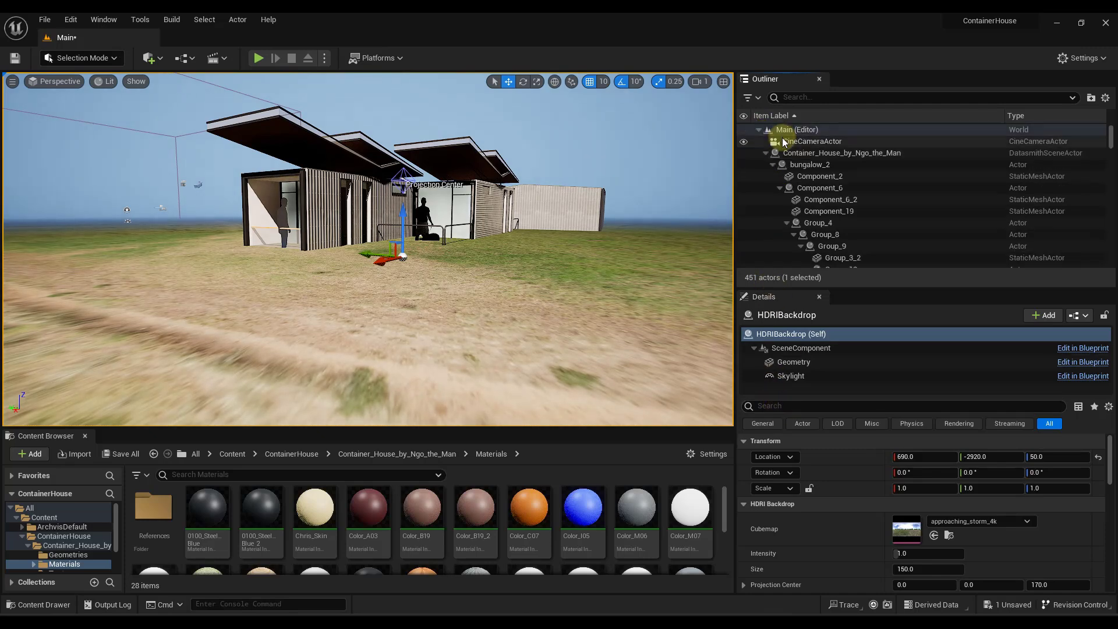
click(765, 153)
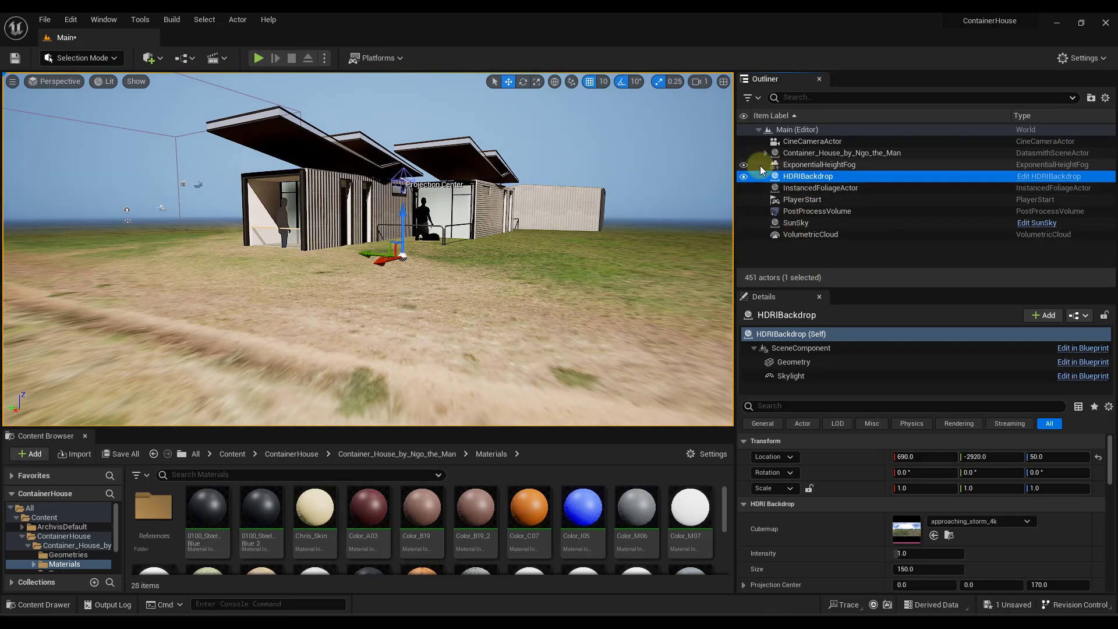
click(743, 164)
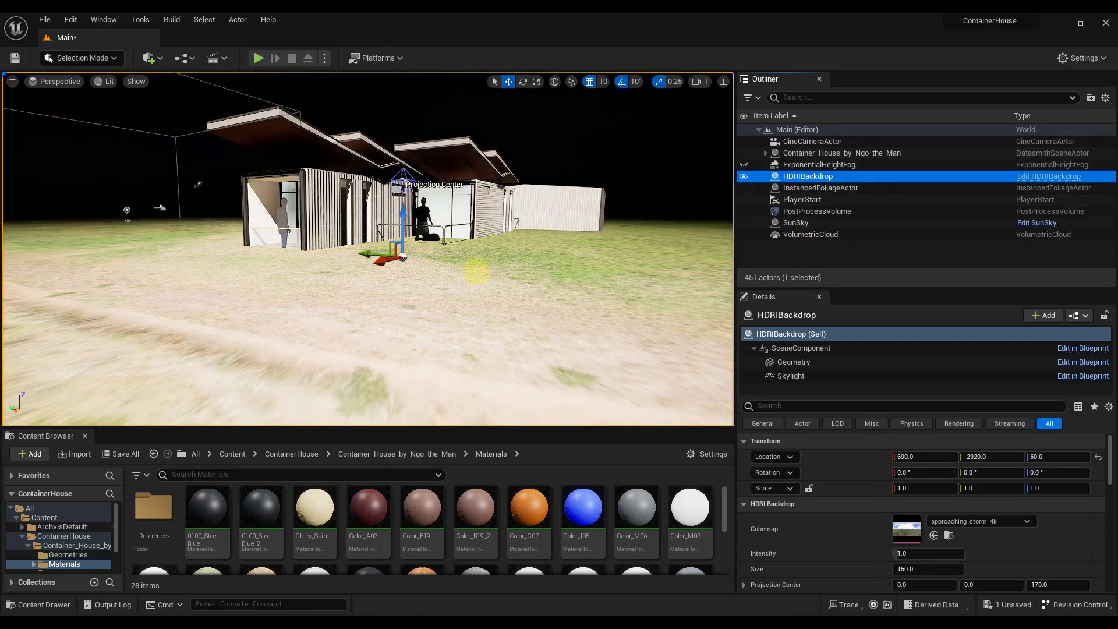
right_drag(474, 269, 480, 261)
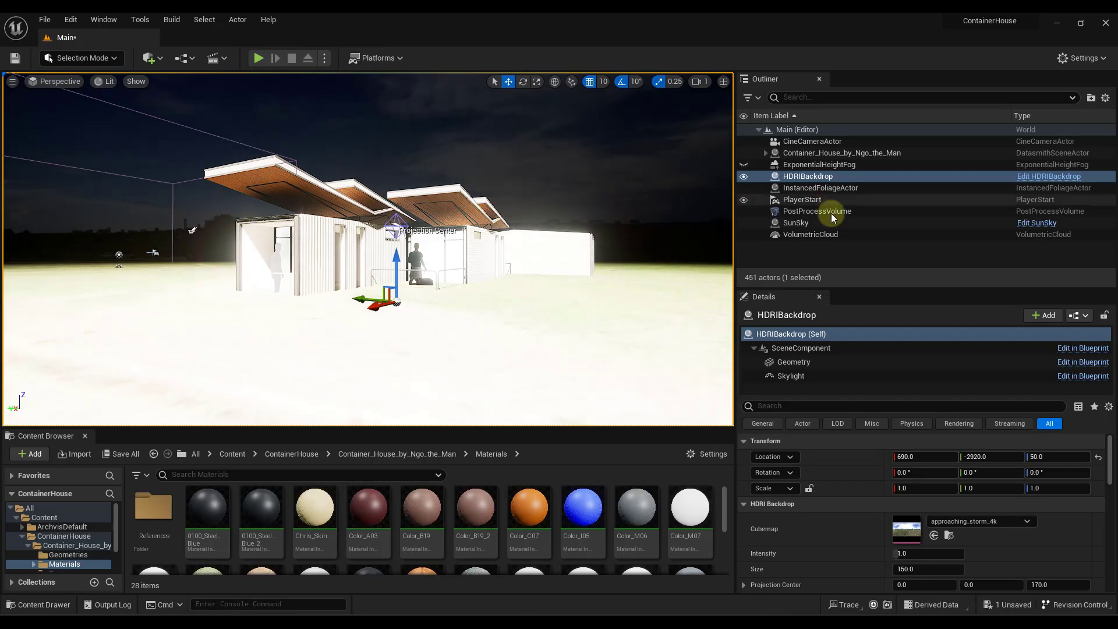
Delete the SunSky actor from the level and view the house lit by the HDRI Backdrop
click(803, 221)
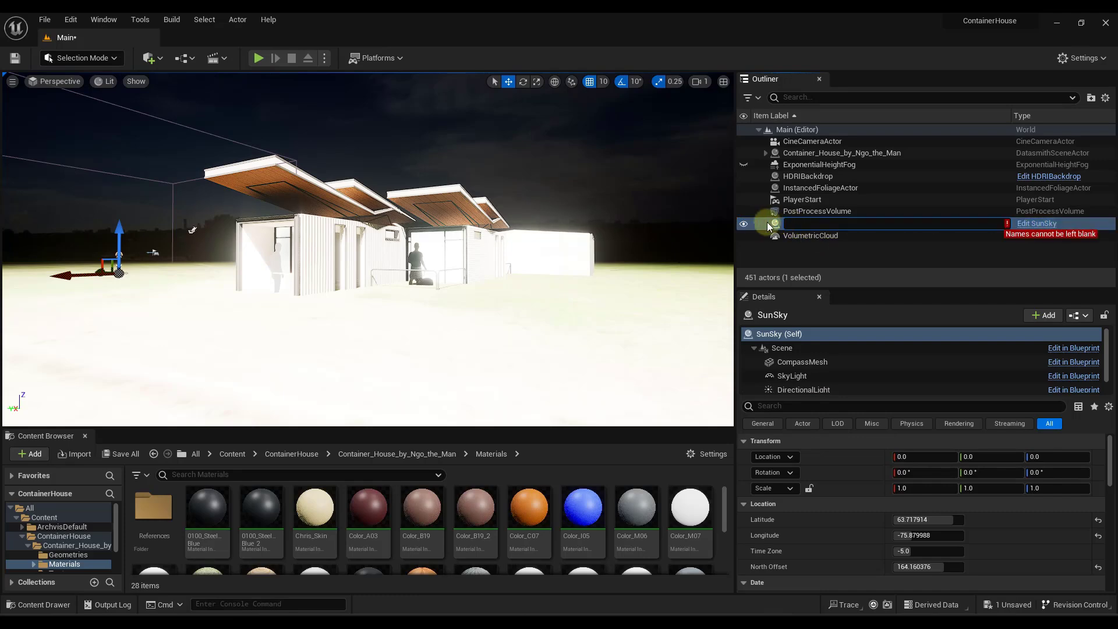
key(Delete)
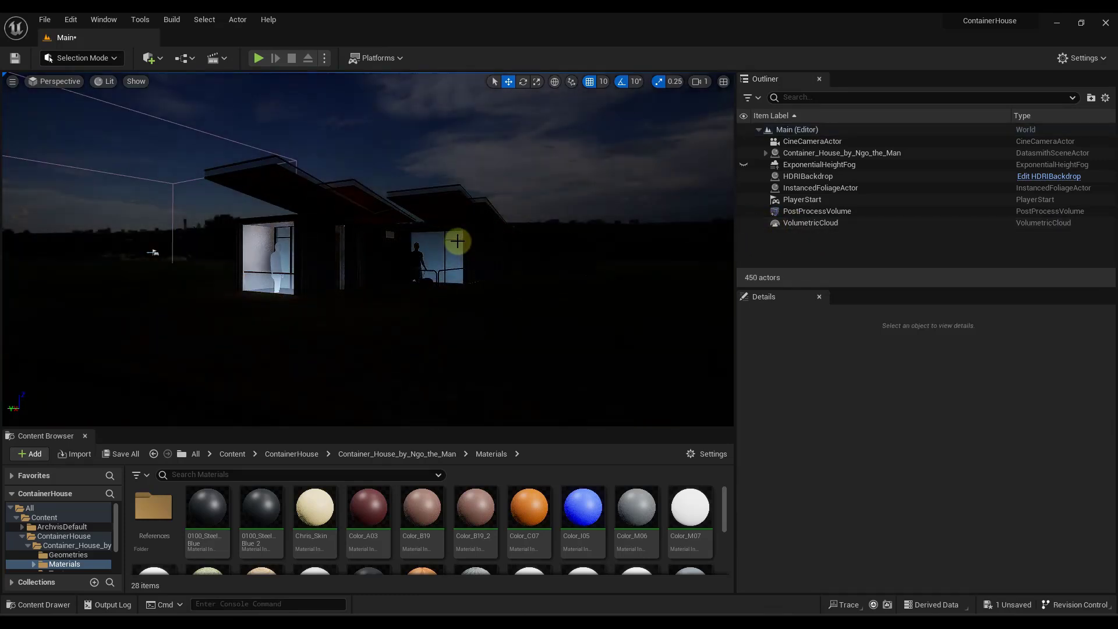
right_drag(457, 239, 454, 244)
key(q)
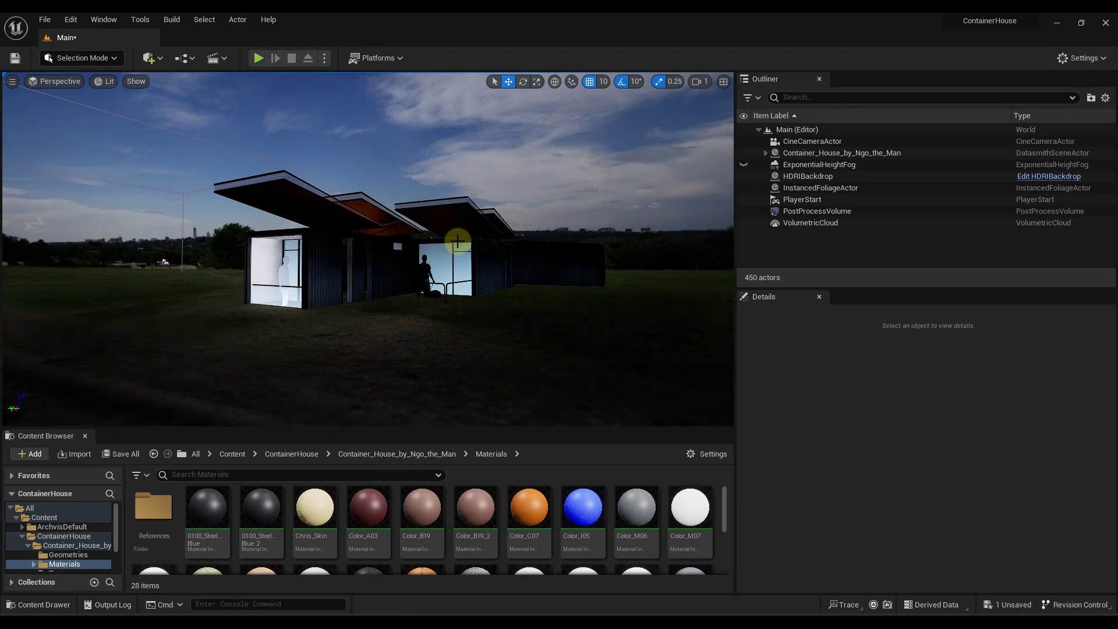
right_drag(504, 301, 387, 225)
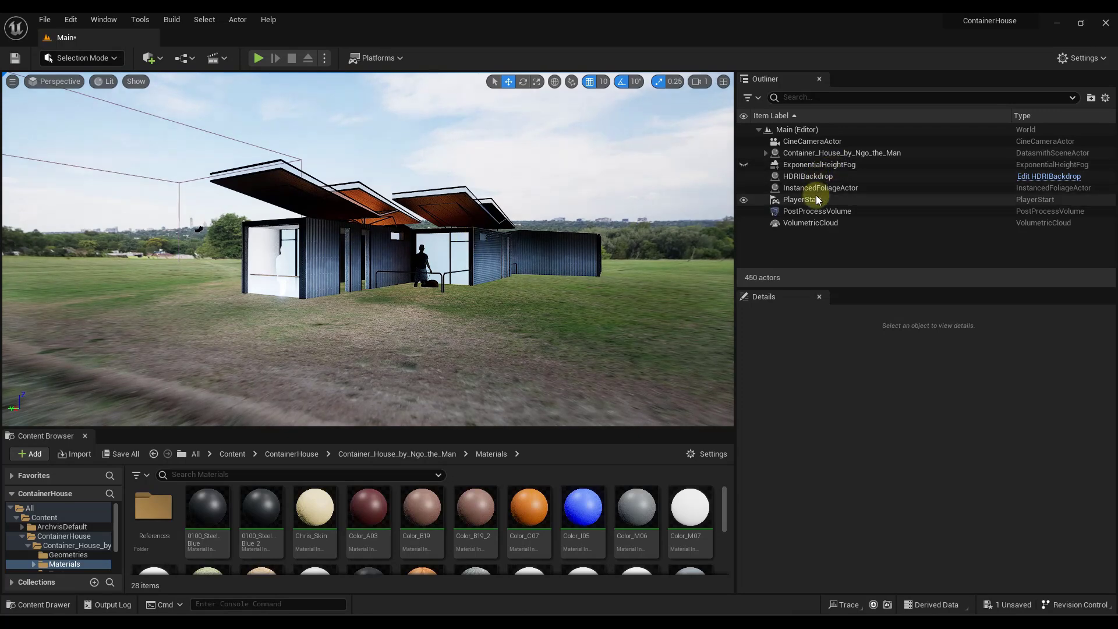
Lower the HDRIBackdrop actor along the Z axis to -470, beneath the house and its terrain
click(809, 179)
right_drag(503, 227, 428, 283)
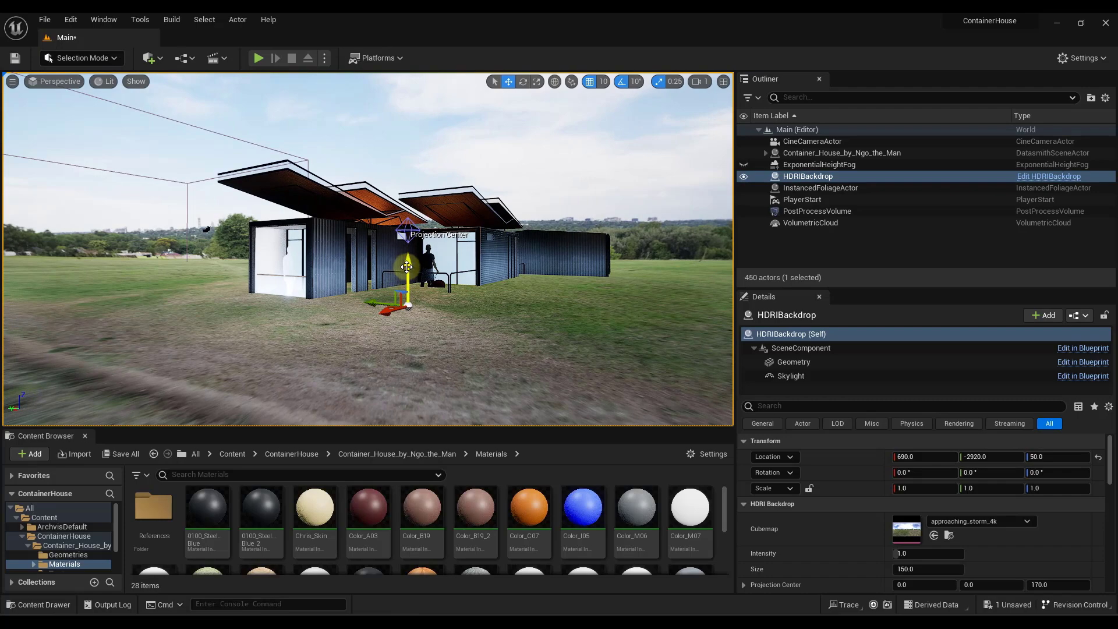
drag(406, 266, 387, 414)
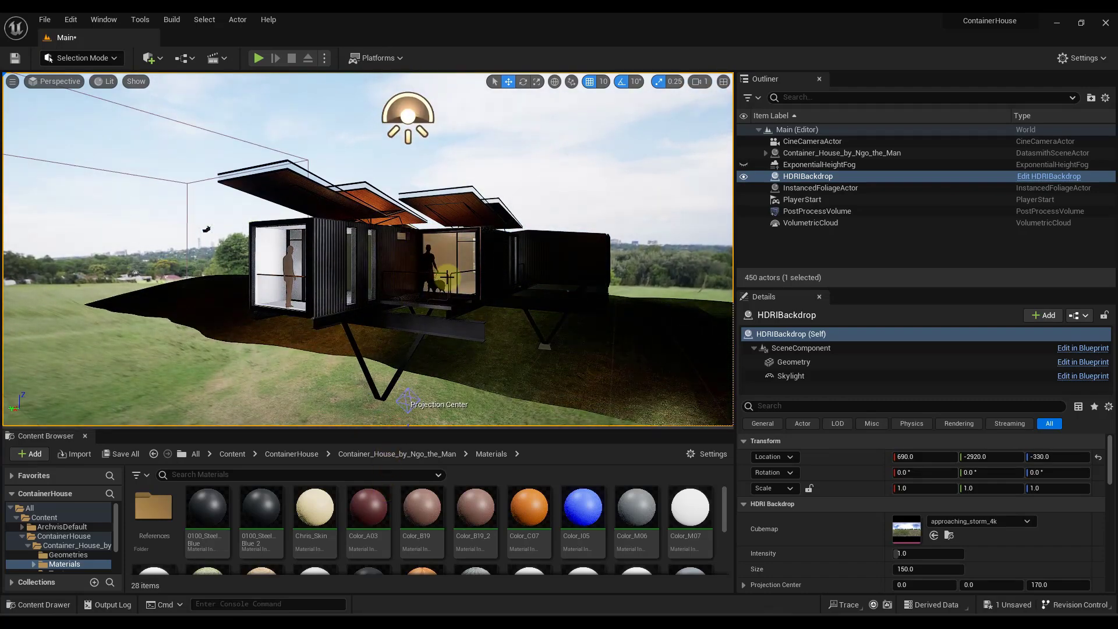
mouse_move(447, 277)
right_down()
mouse_move(447, 262)
mouse_move(449, 291)
right_up()
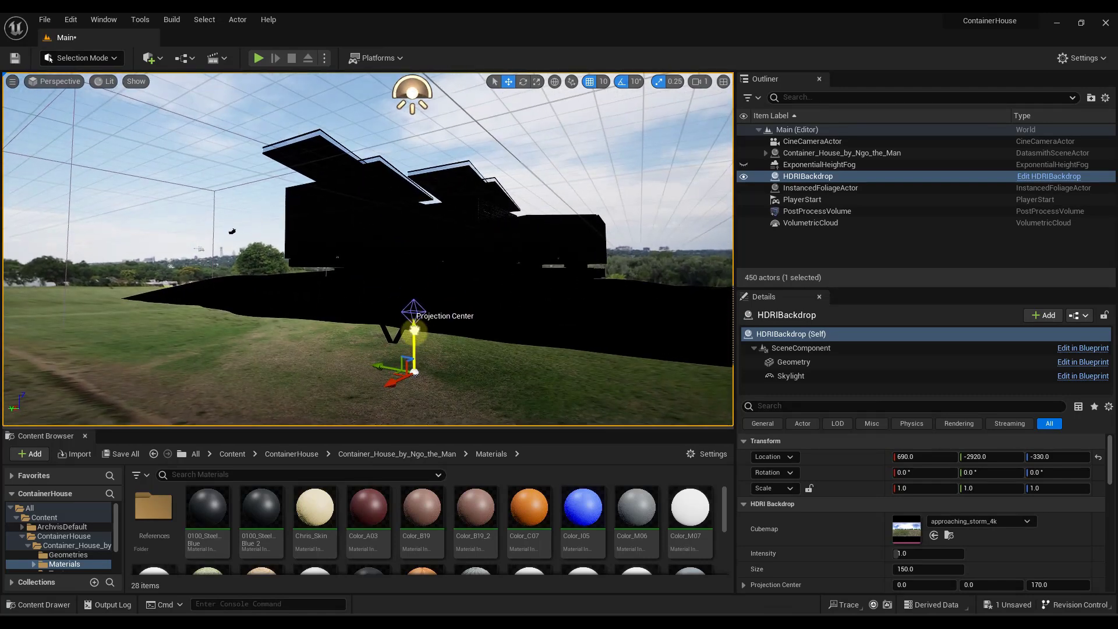
drag(414, 350, 414, 379)
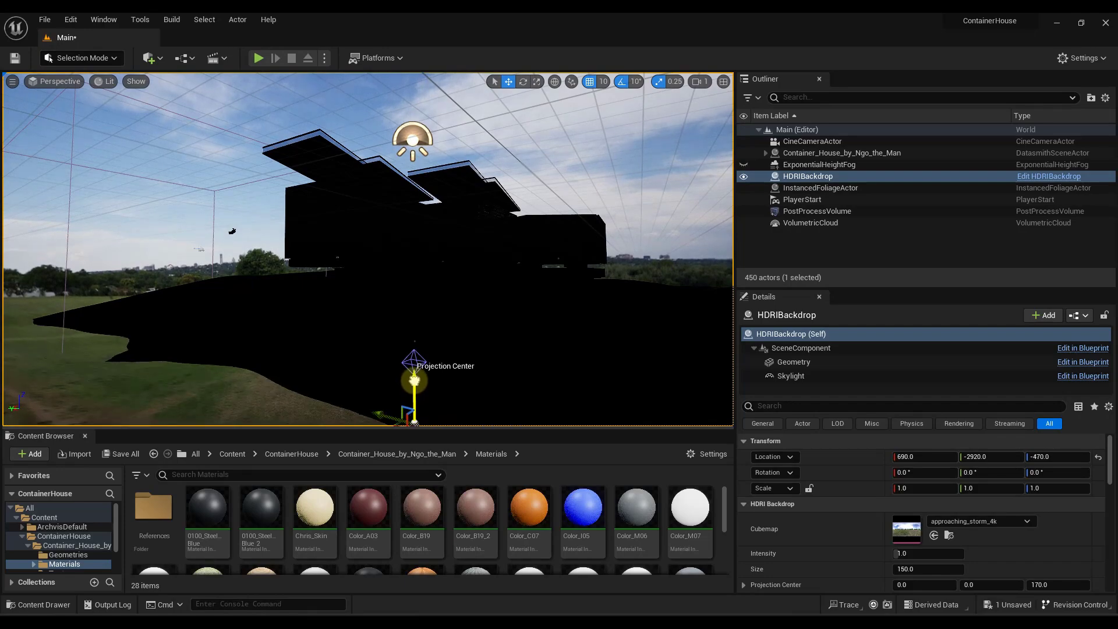
right_drag(369, 286, 394, 253)
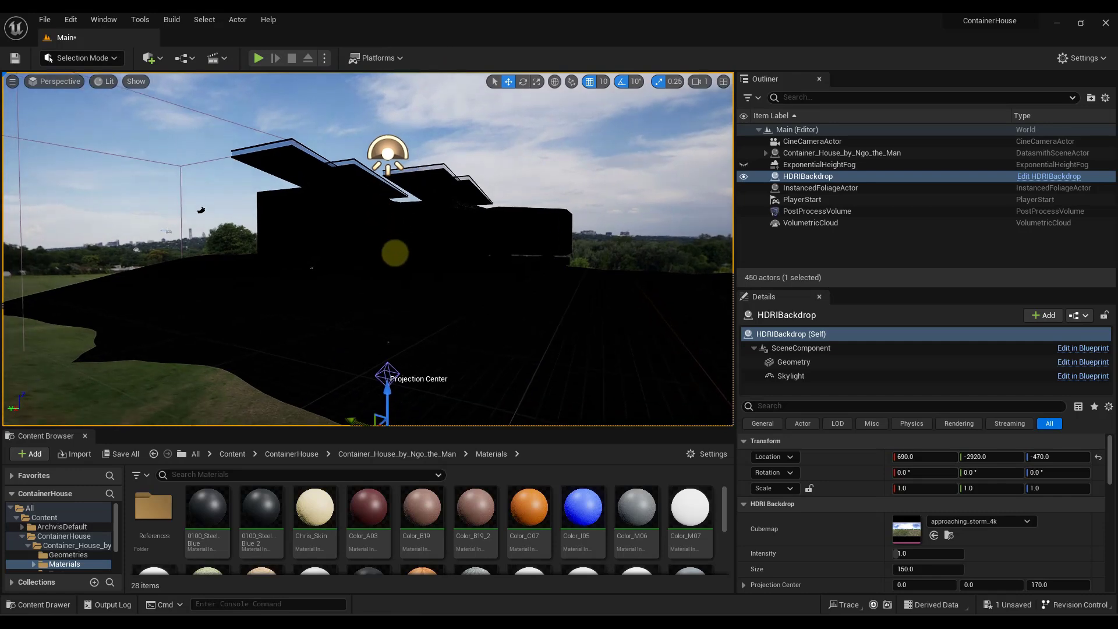
Find the ray tracing settings of the HDRIBackdrop's Geometry component and disable Visible in Ray Tracing, comparing the house with it on and off
click(792, 362)
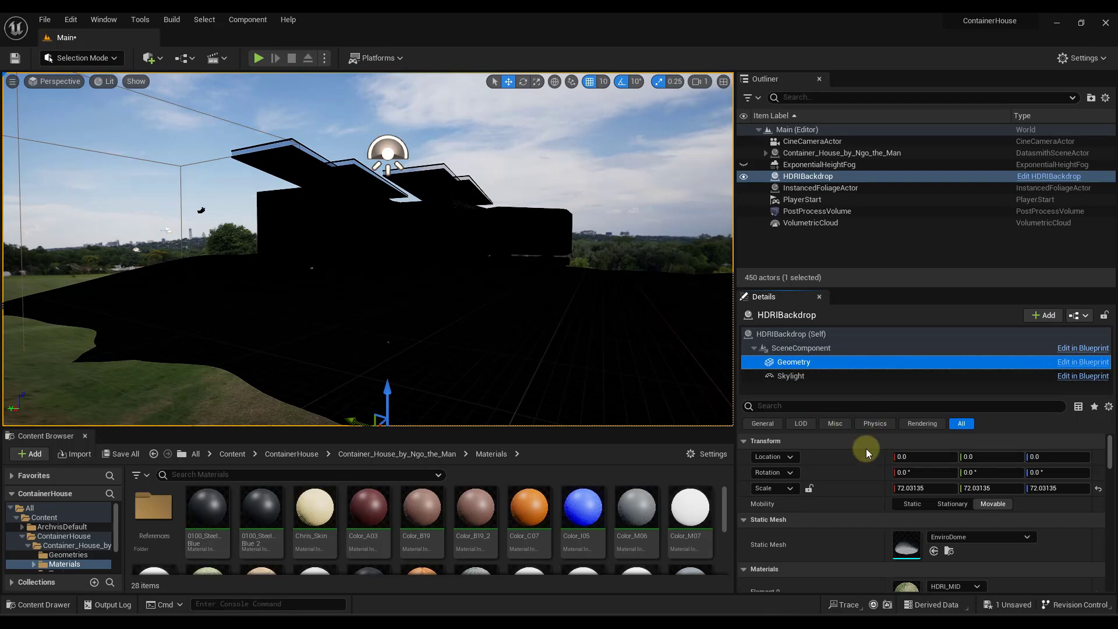
scroll(862, 454, down, 7)
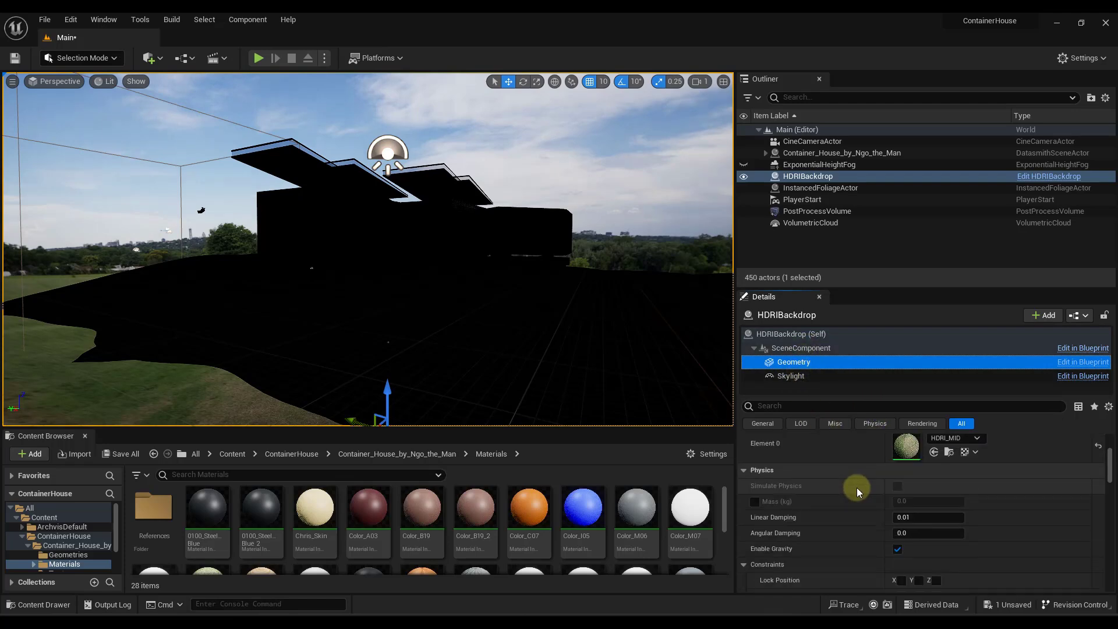
scroll(857, 492, down, 3)
click(787, 404)
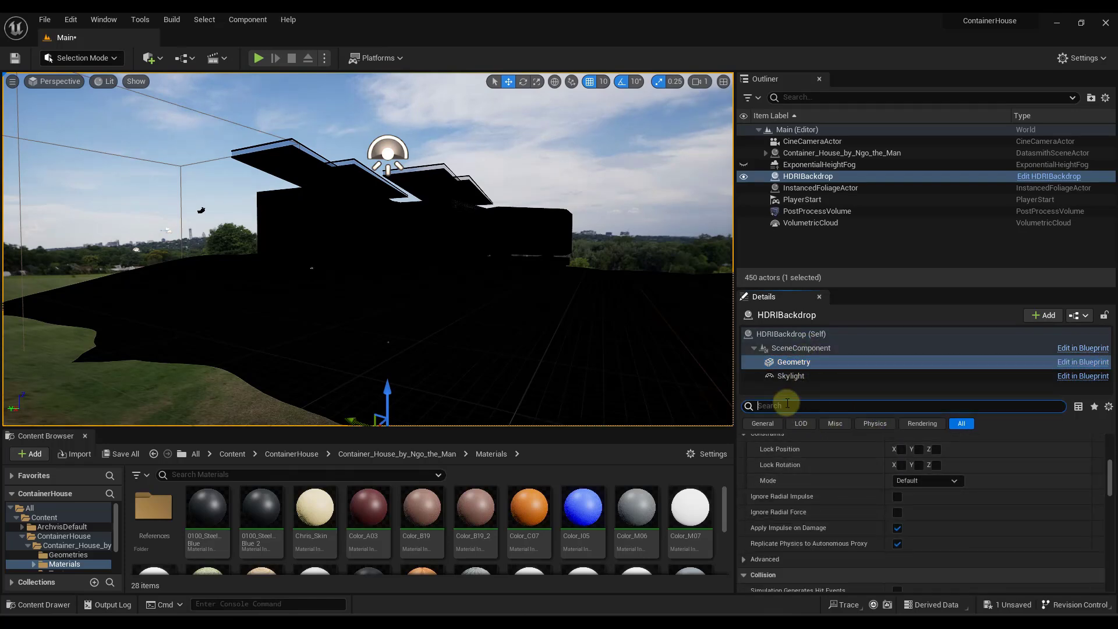
text(ray)
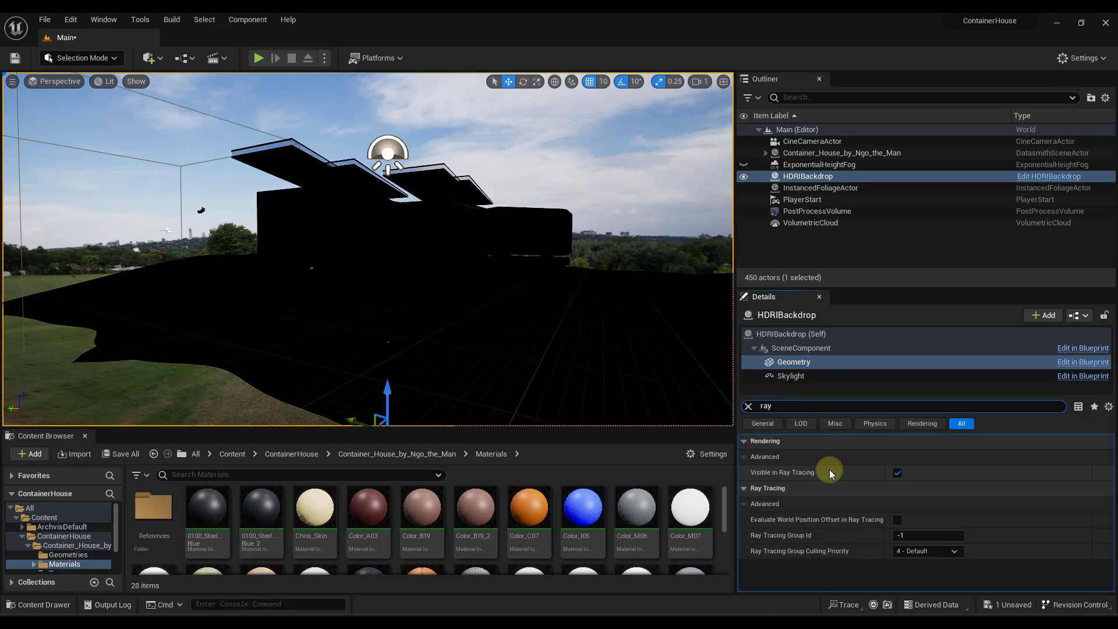
click(896, 472)
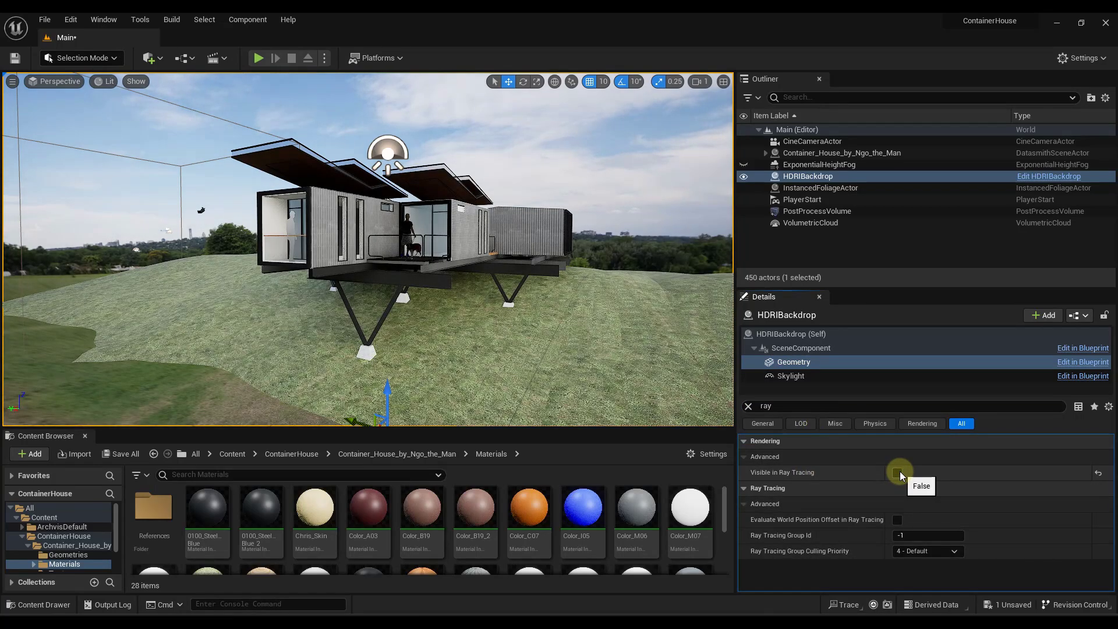
click(899, 473)
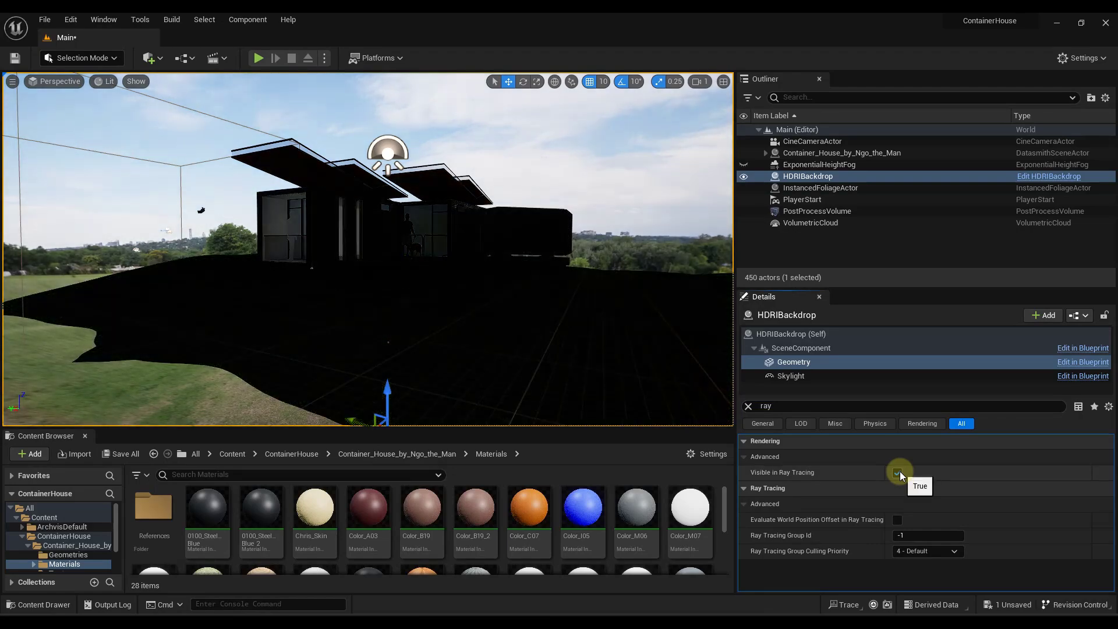
click(899, 471)
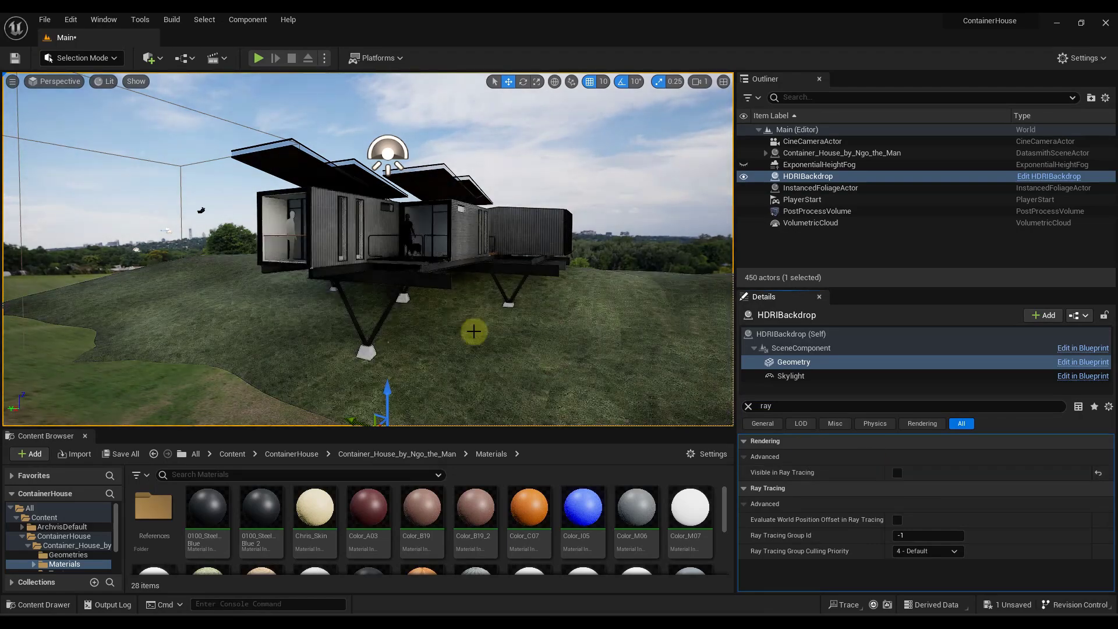
right_drag(419, 303, 427, 295)
Clear the property filter for the HDRIBackdrop actor, reduce its Intensity to 0.76, and review the house under the dimmer lighting
click(777, 334)
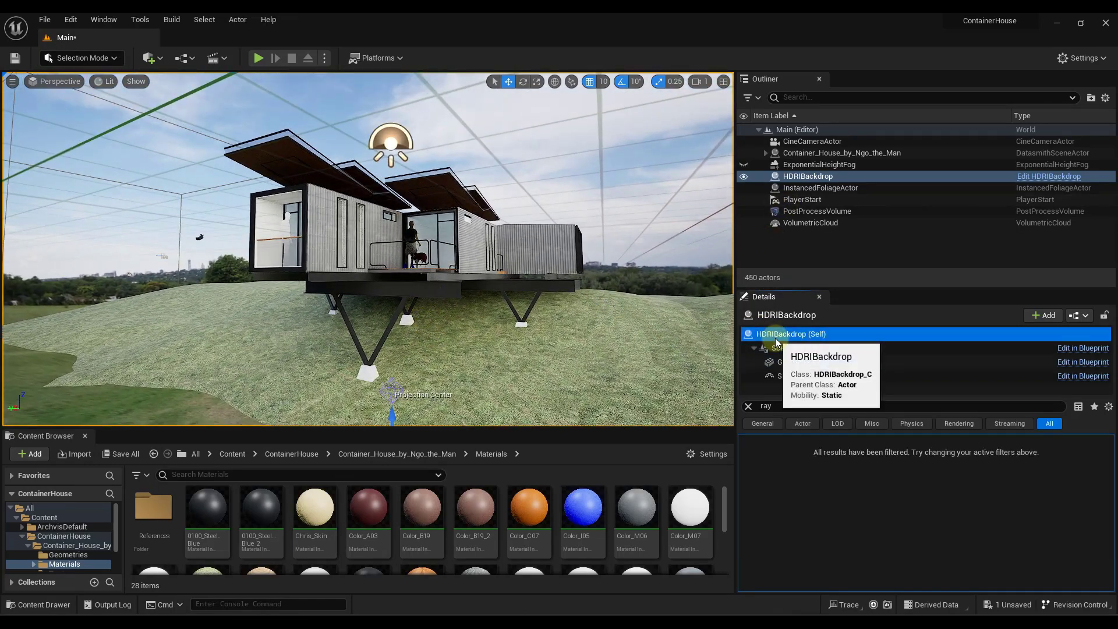
click(748, 406)
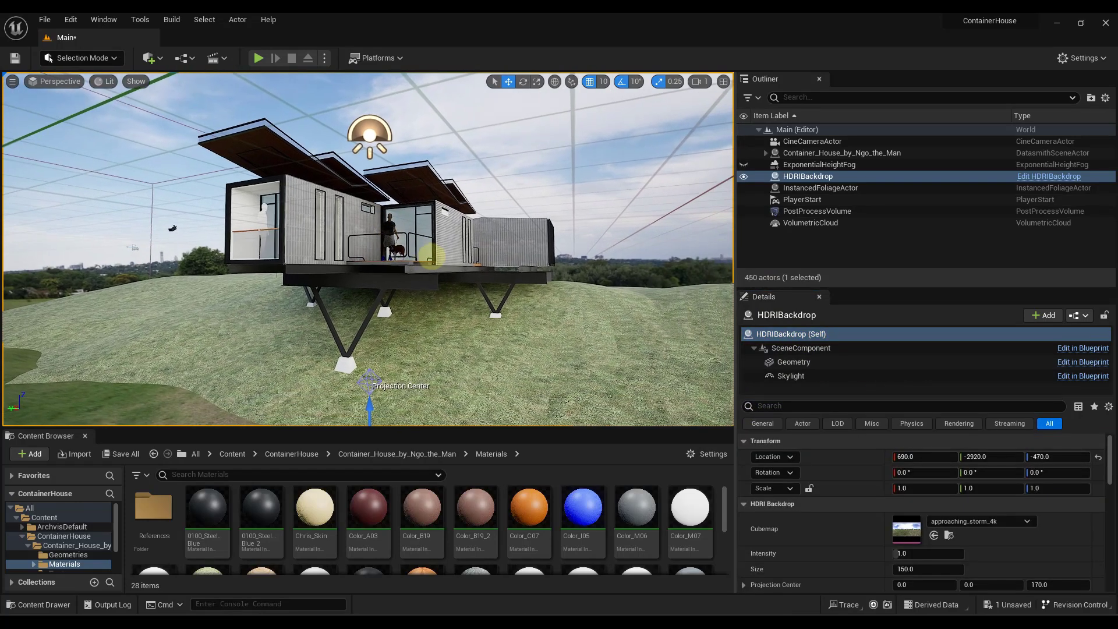
scroll(833, 524, down, 3)
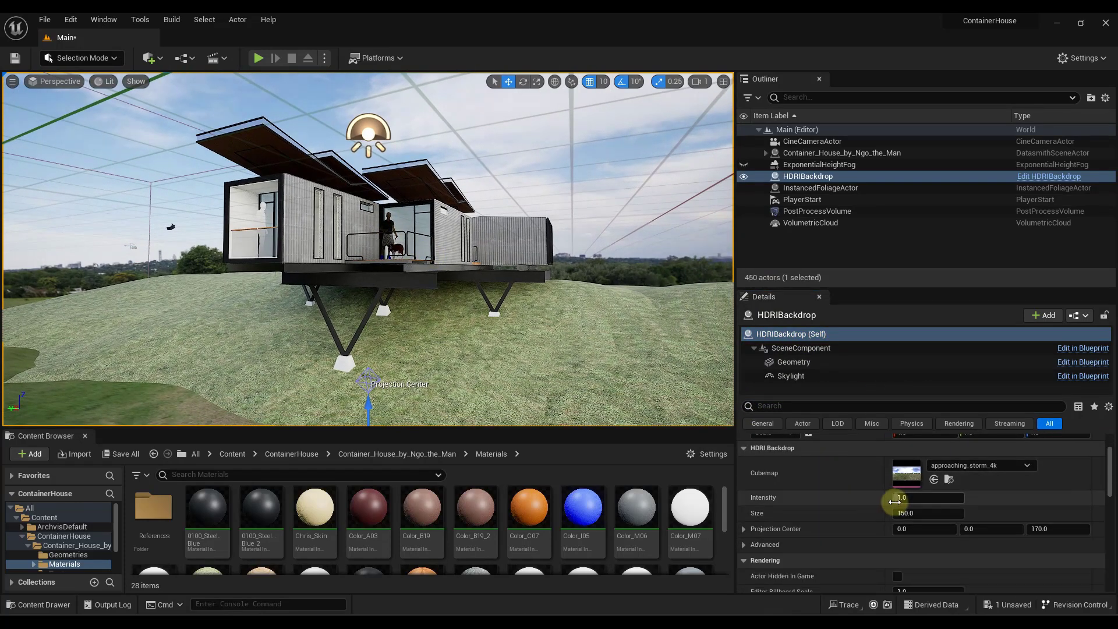
mouse_move(899, 497)
mouse_down()
mouse_move(911, 498)
mouse_move(900, 501)
mouse_up()
right_drag(454, 335, 633, 332)
drag(633, 334, 663, 396)
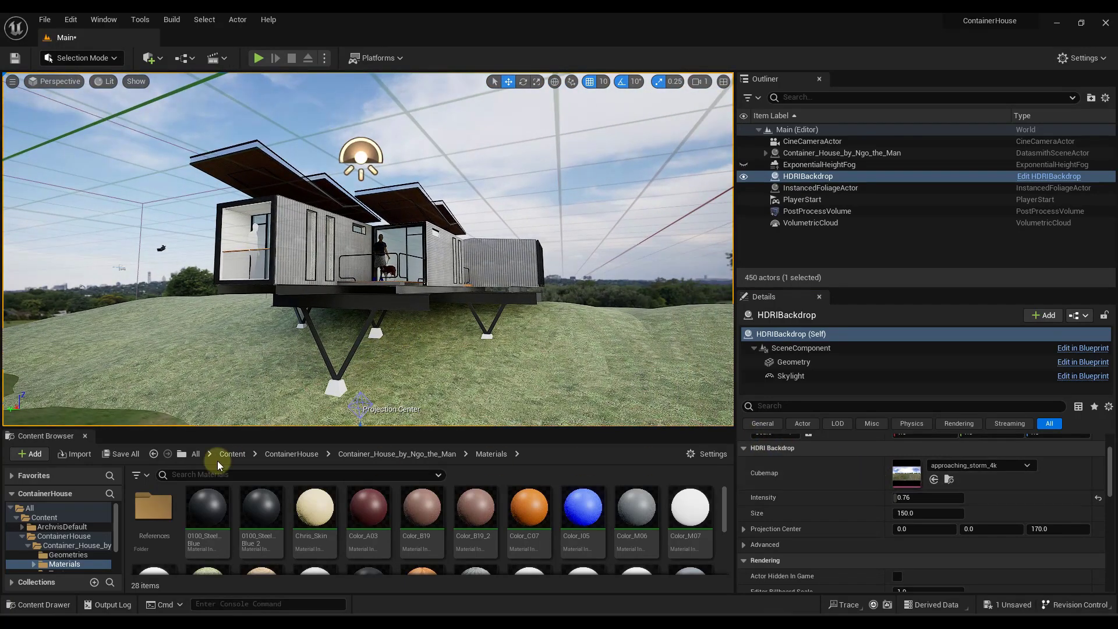
Enlarge the Content Browser and create a folder named HDRI_Lighting inside the imported container house's asset folder
click(29, 546)
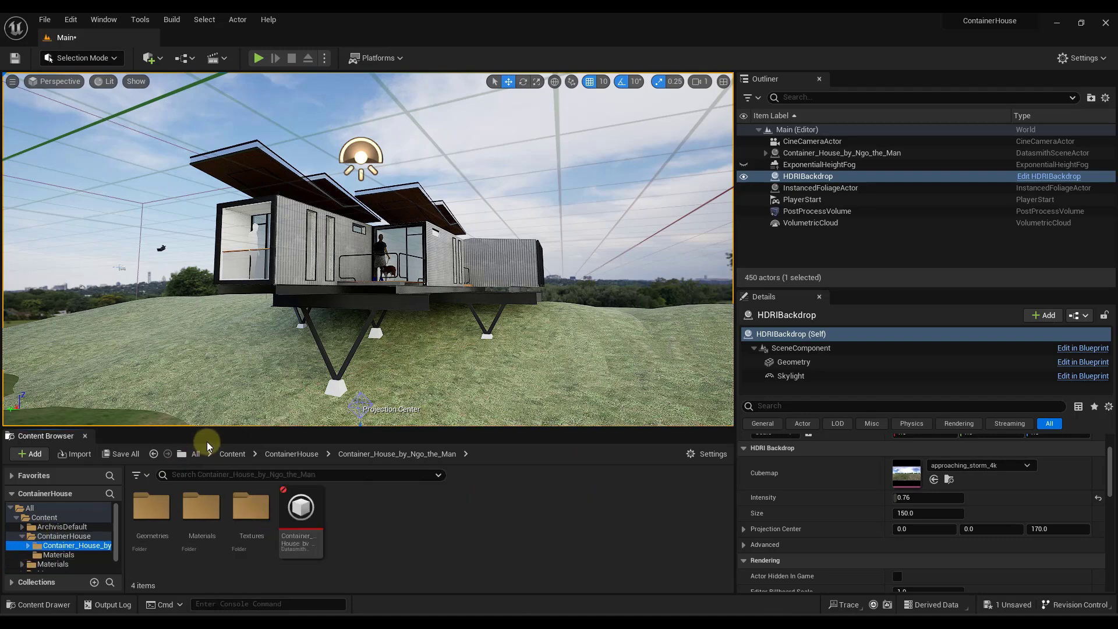
click(215, 424)
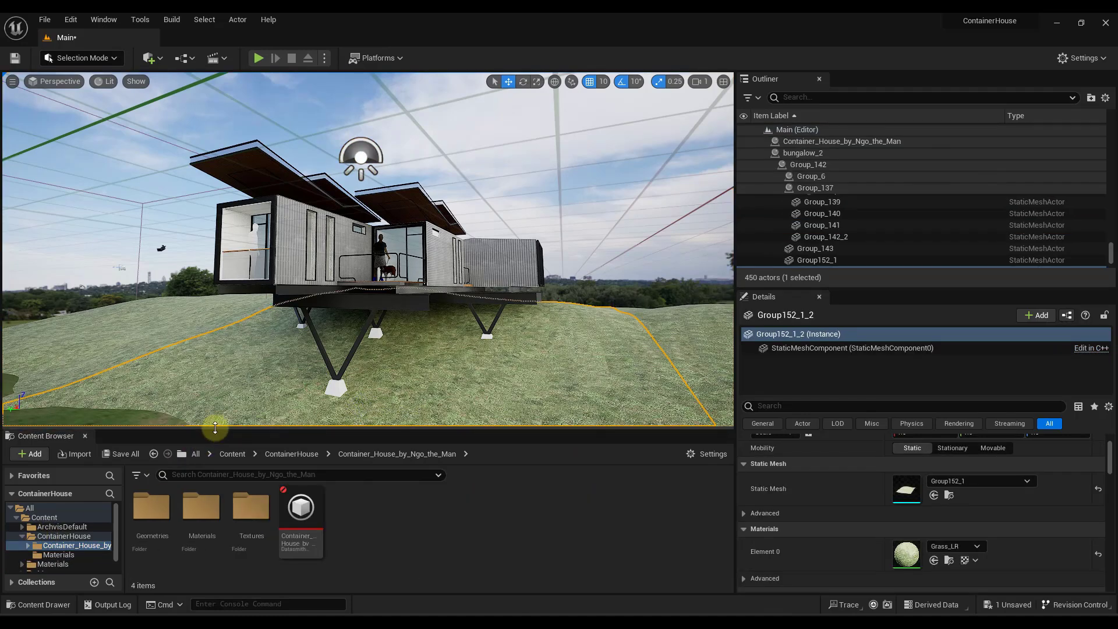
drag(215, 427, 212, 351)
right_click(36, 534)
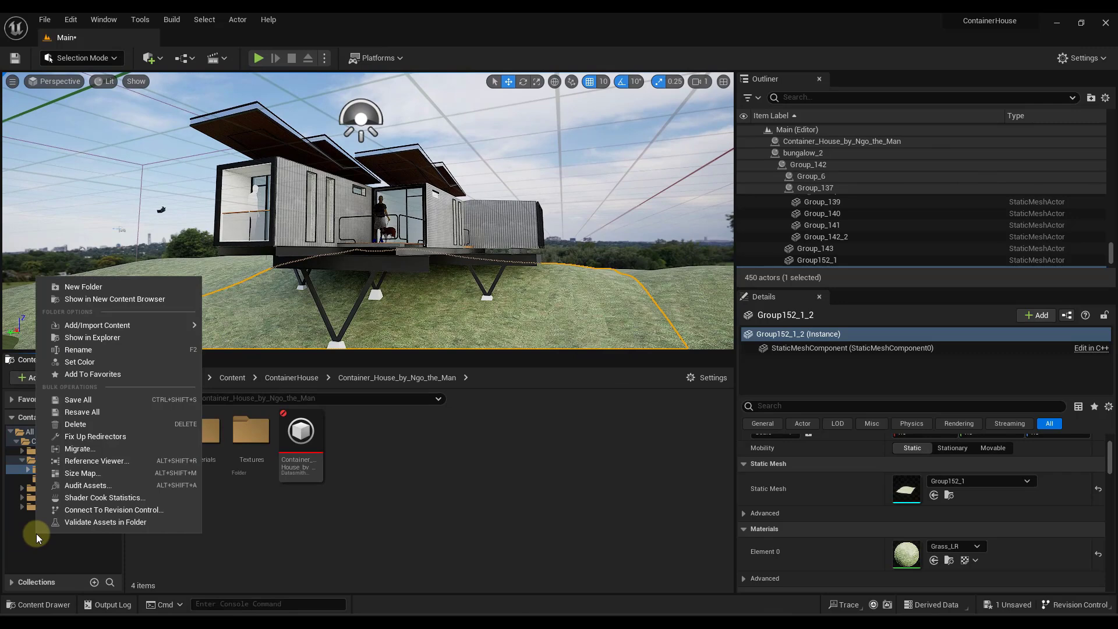
click(78, 284)
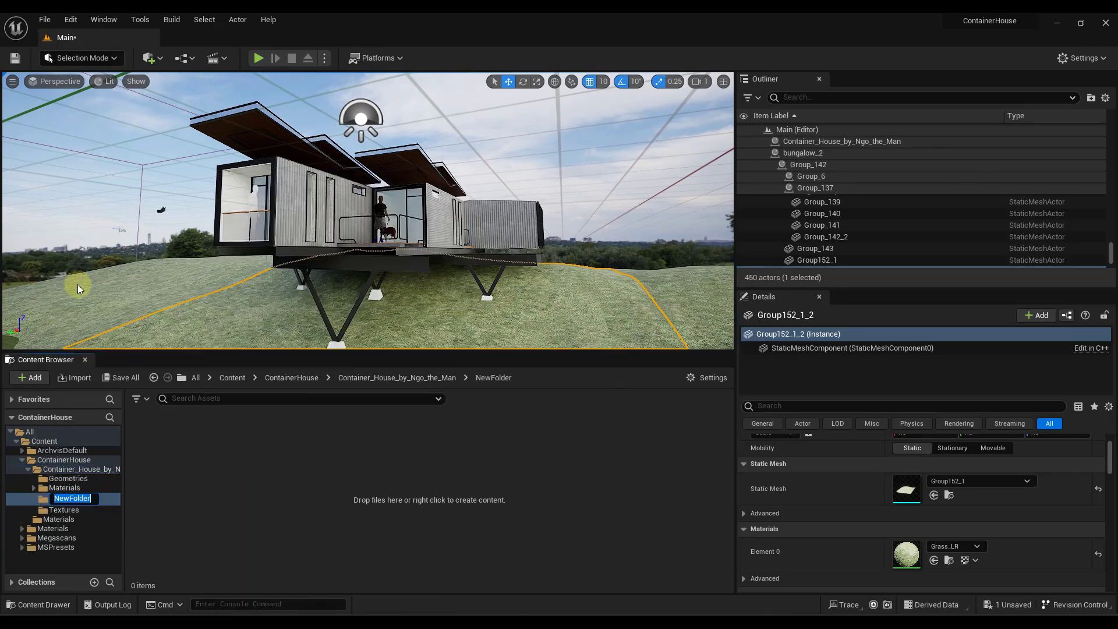
text(HDRI Ligh)
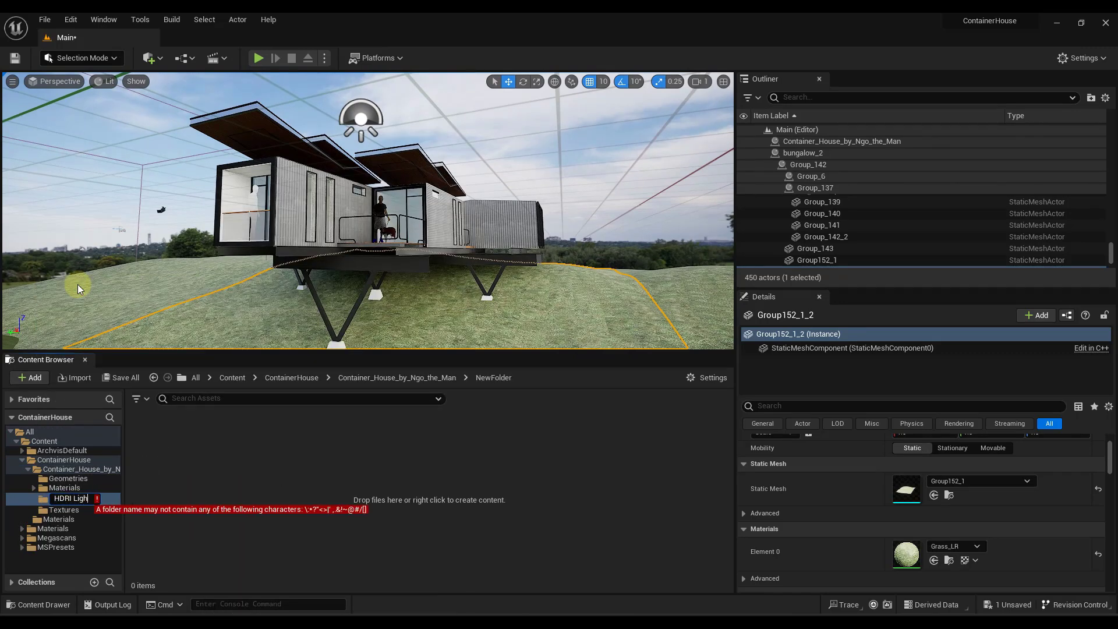
key(BackSpace)
key(BackSpace)
key(BackSpace)
key(BackSpace)
key(BackSpace)
text(_Lighting)
key(Return)
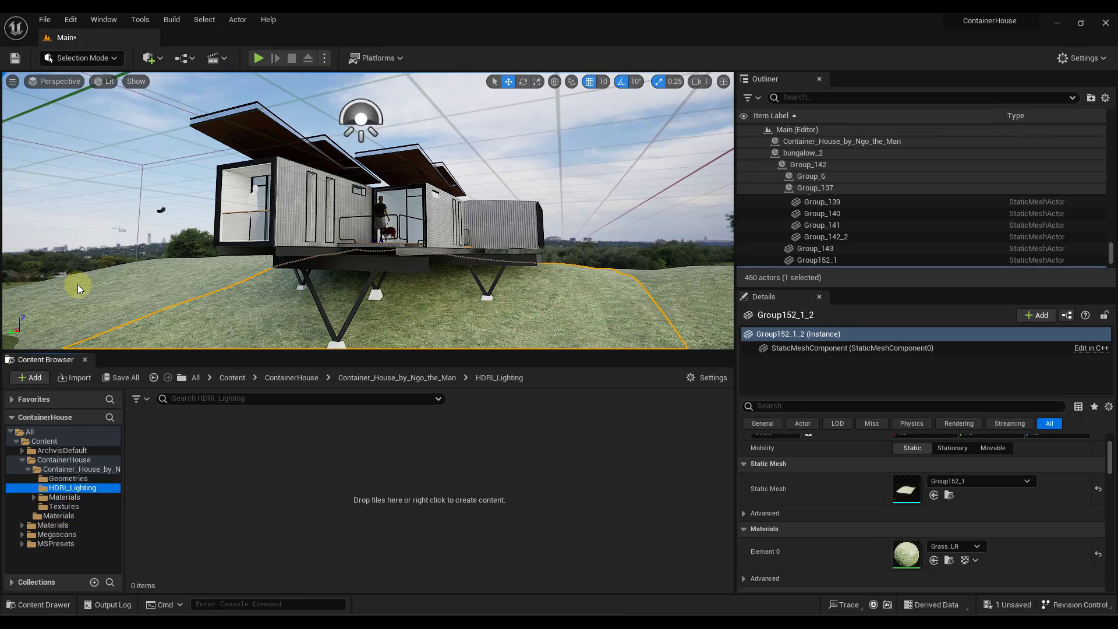
Import the autumn_forest_02_4k HDR image into the HDRI_Lighting folder as a cube texture
drag(306, 472, 331, 486)
mouse_move(155, 437)
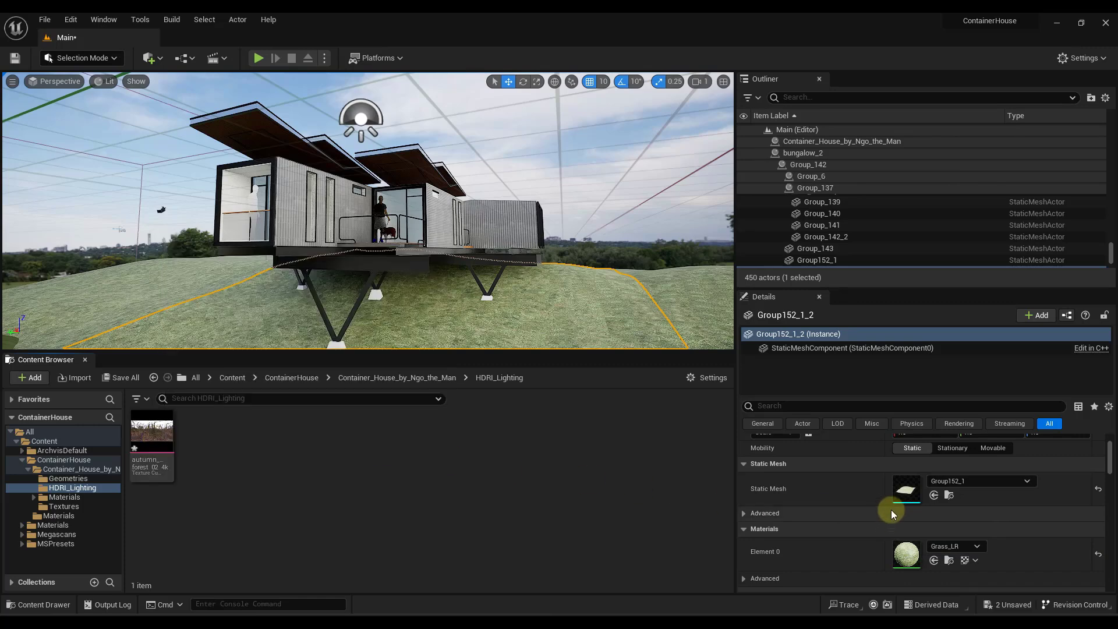
Select the HDRIBackdrop actor, assign the autumn_forest_02_4k texture as its Cubemap, and review the house against the forest
scroll(871, 491, up, 2)
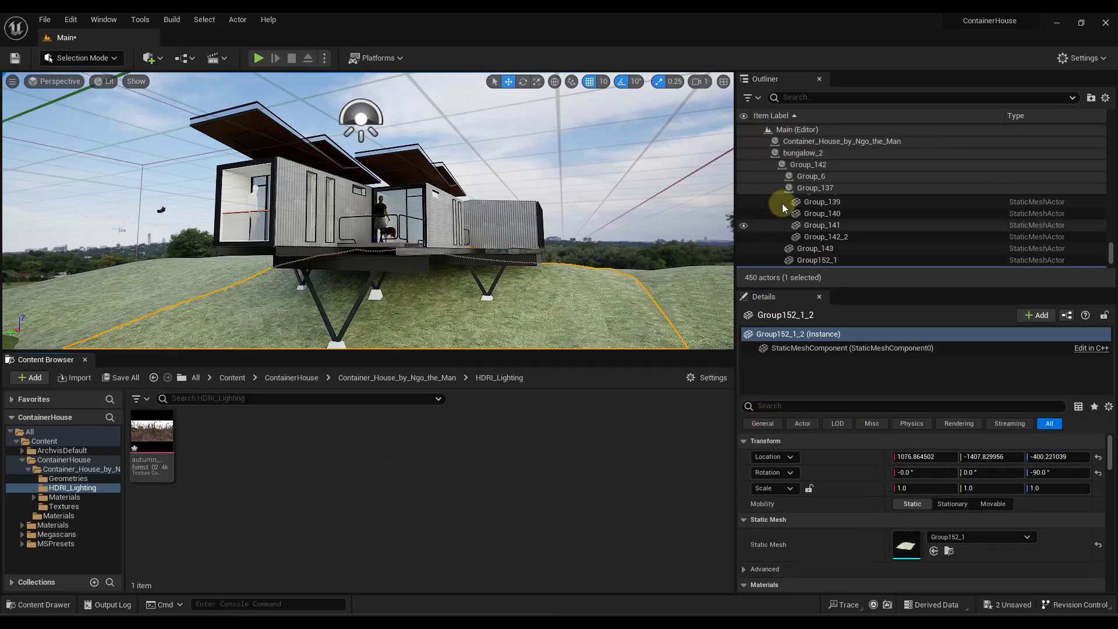
scroll(781, 171, up, 10)
click(780, 132)
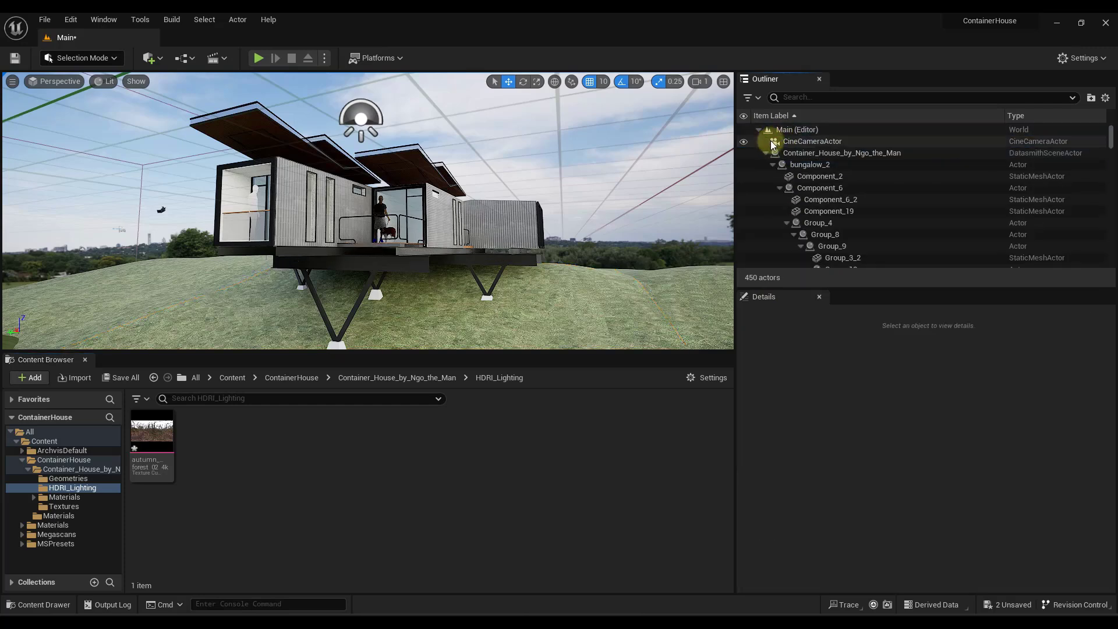
click(764, 153)
click(796, 176)
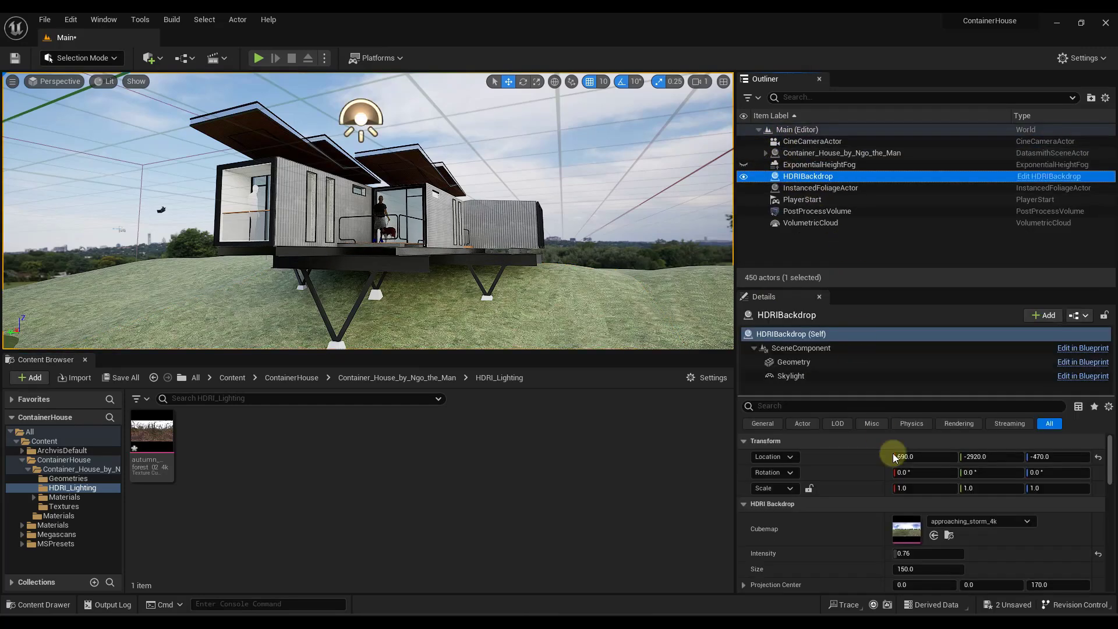
click(157, 435)
drag(157, 435, 907, 525)
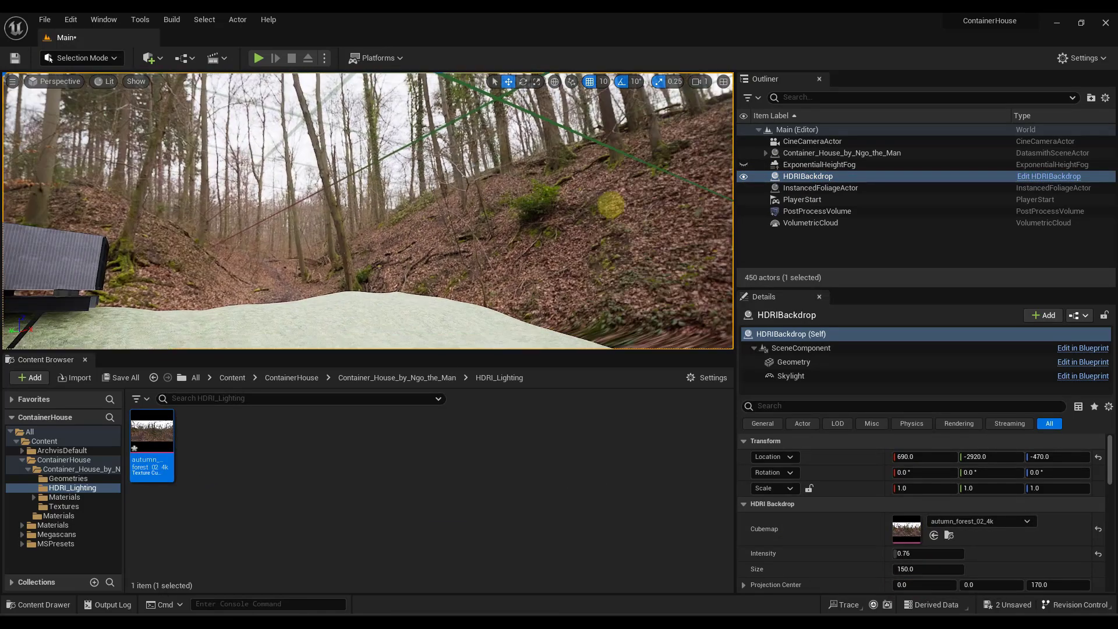
right_drag(706, 207, 385, 227)
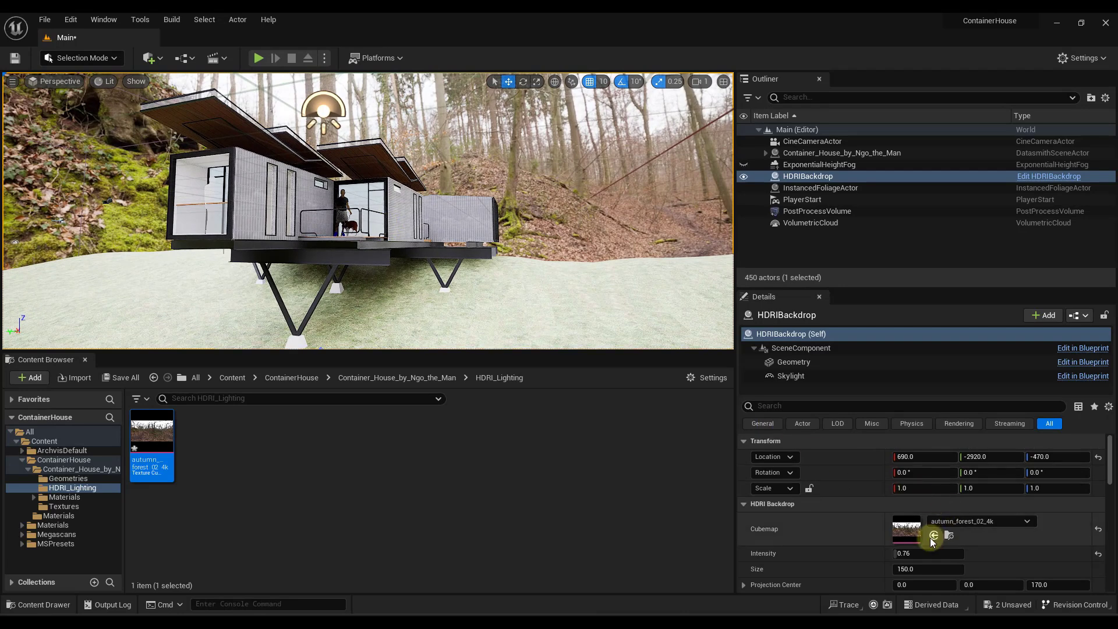
Reduce the HDRIBackdrop's Size to about 80 and lower its Projection Center Z to about 0.97
scroll(842, 532, down, 2)
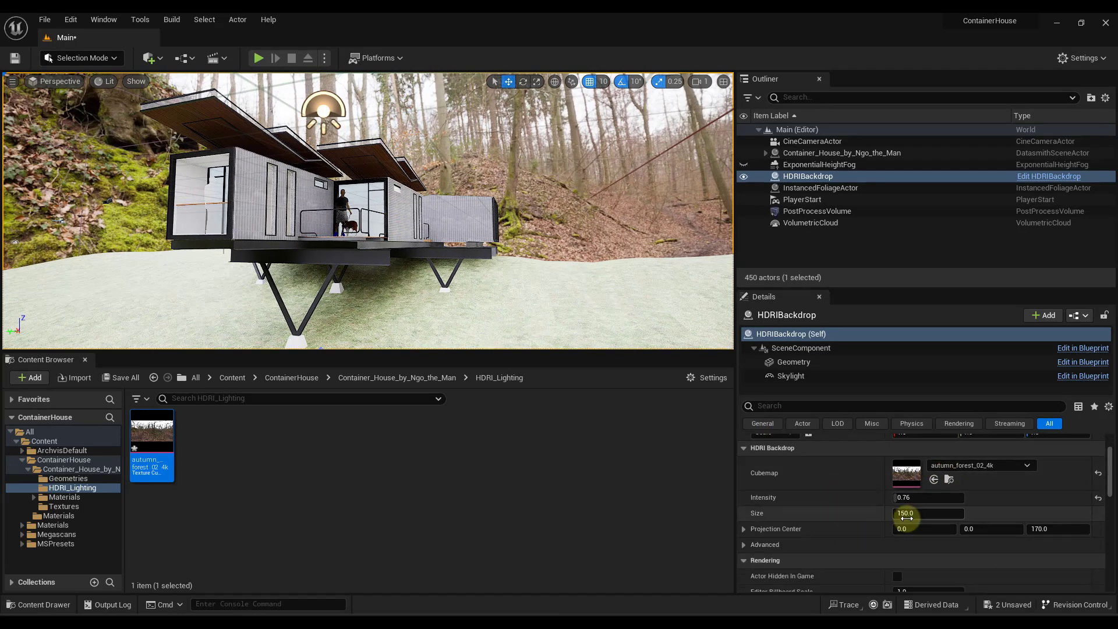
drag(914, 512, 838, 514)
drag(1020, 531, 780, 531)
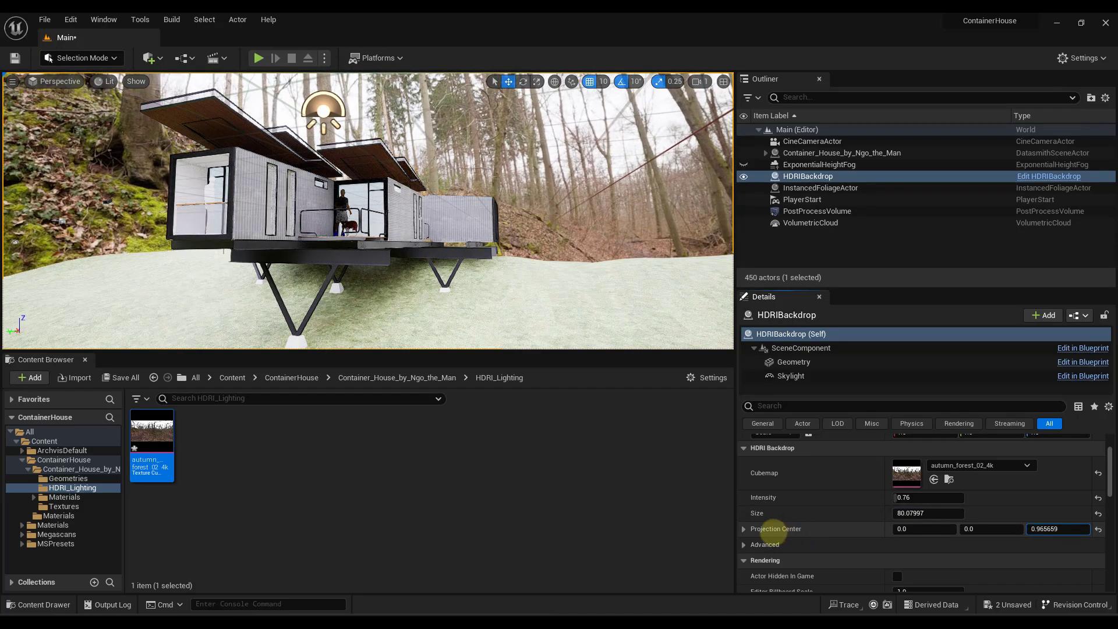
right_drag(471, 256, 445, 293)
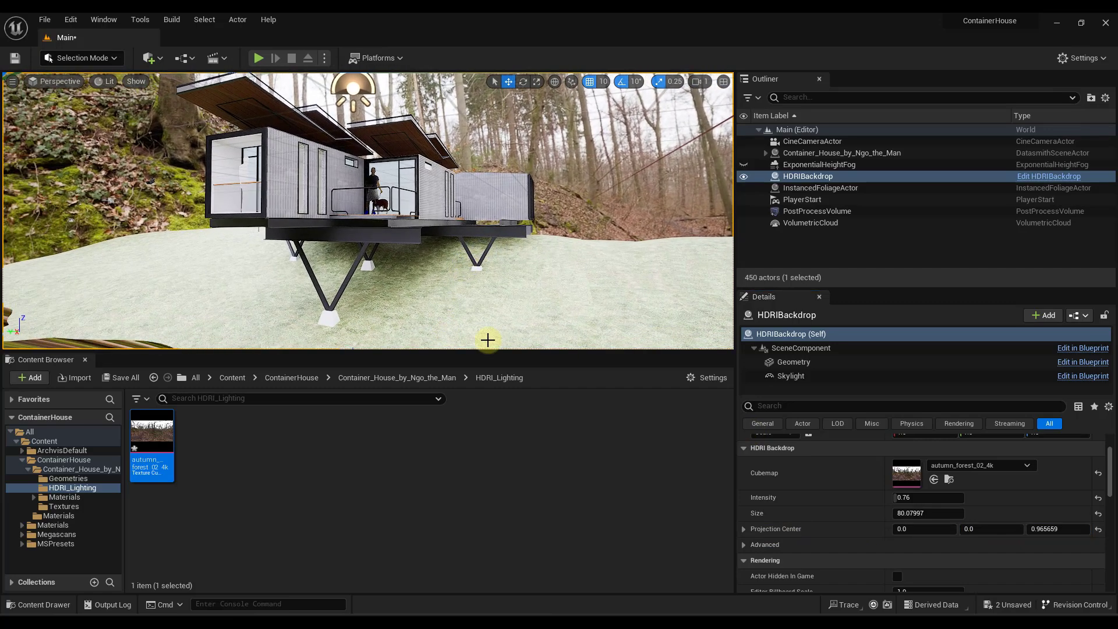
Assign the green_point_park_4k texture as the HDRIBackdrop's Cubemap and review the house in the park surroundings
drag(201, 445, 896, 466)
drag(412, 237, 361, 243)
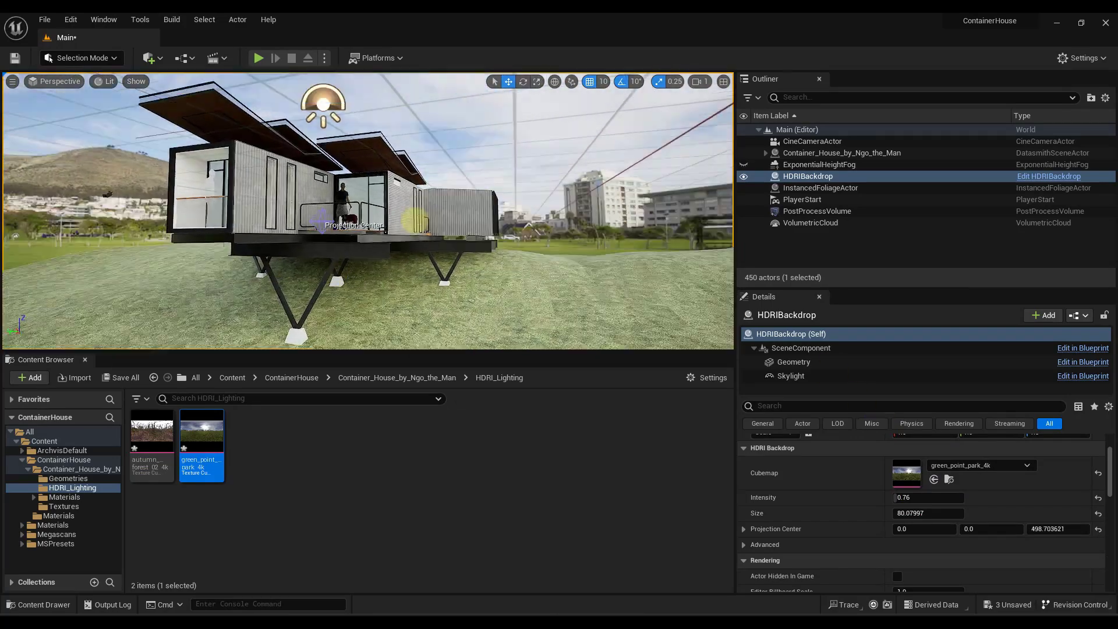
right_drag(399, 192, 420, 248)
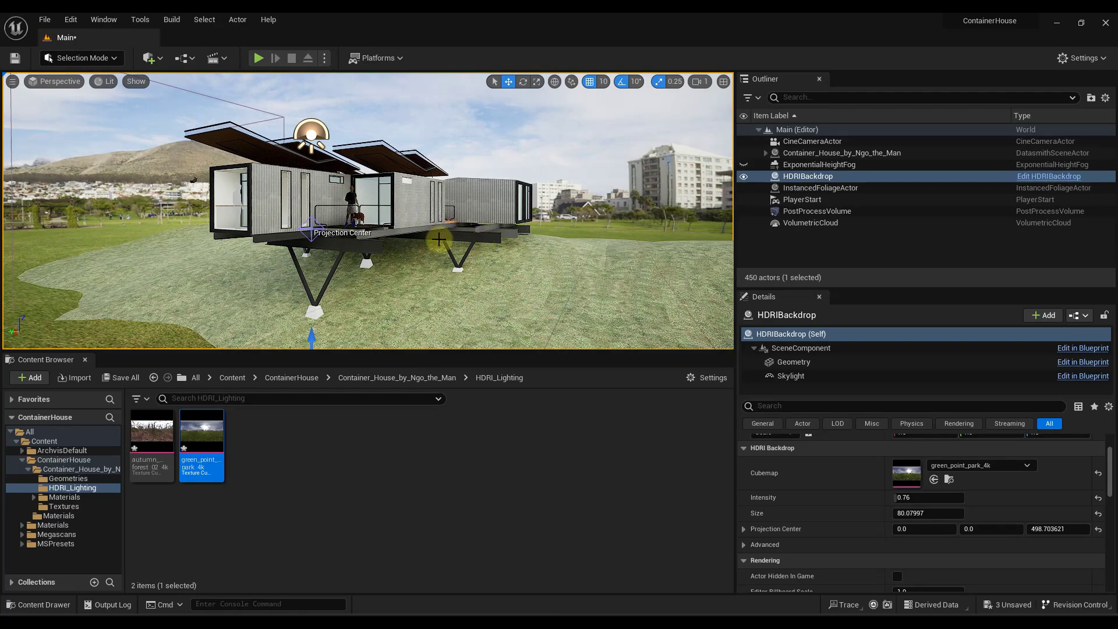
mouse_move(408, 235)
mouse_down()
mouse_move(610, 159)
mouse_move(844, 142)
mouse_move(873, 102)
mouse_move(408, 220)
mouse_up()
right_drag(406, 209, 117, 291)
right_drag(245, 99, 262, 98)
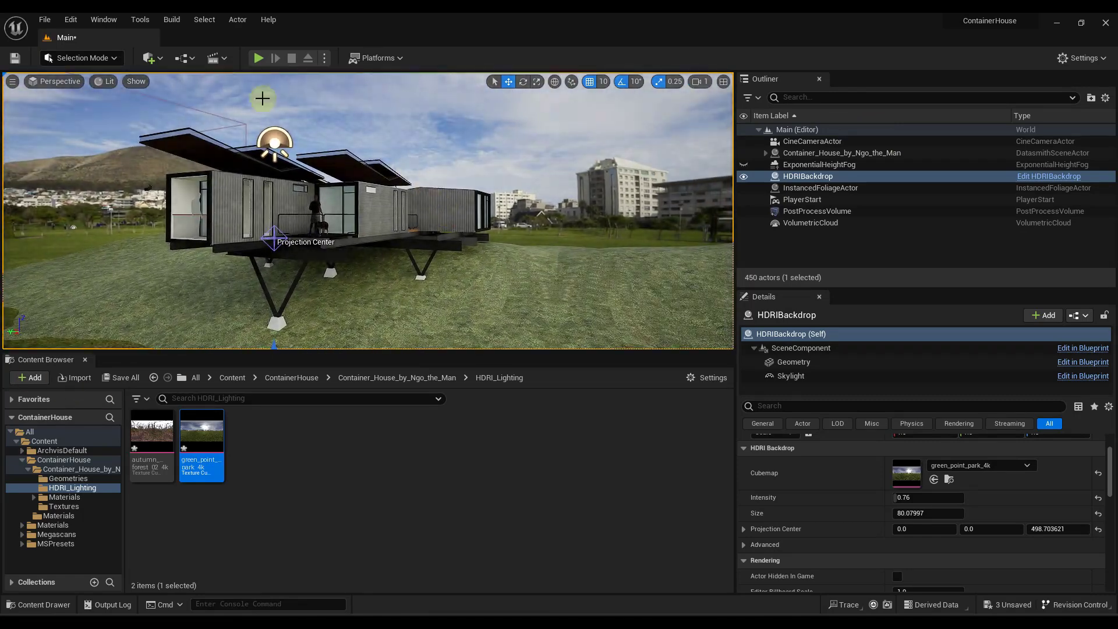
Add a Directional Light to the level and set its Intensity to 1 lux
click(159, 59)
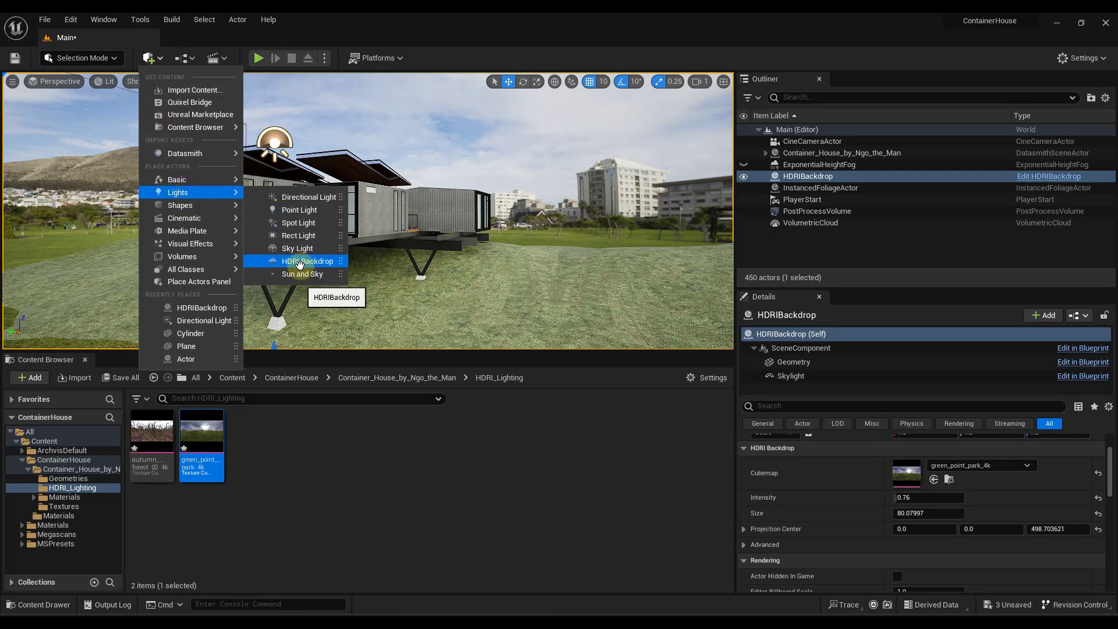
click(301, 198)
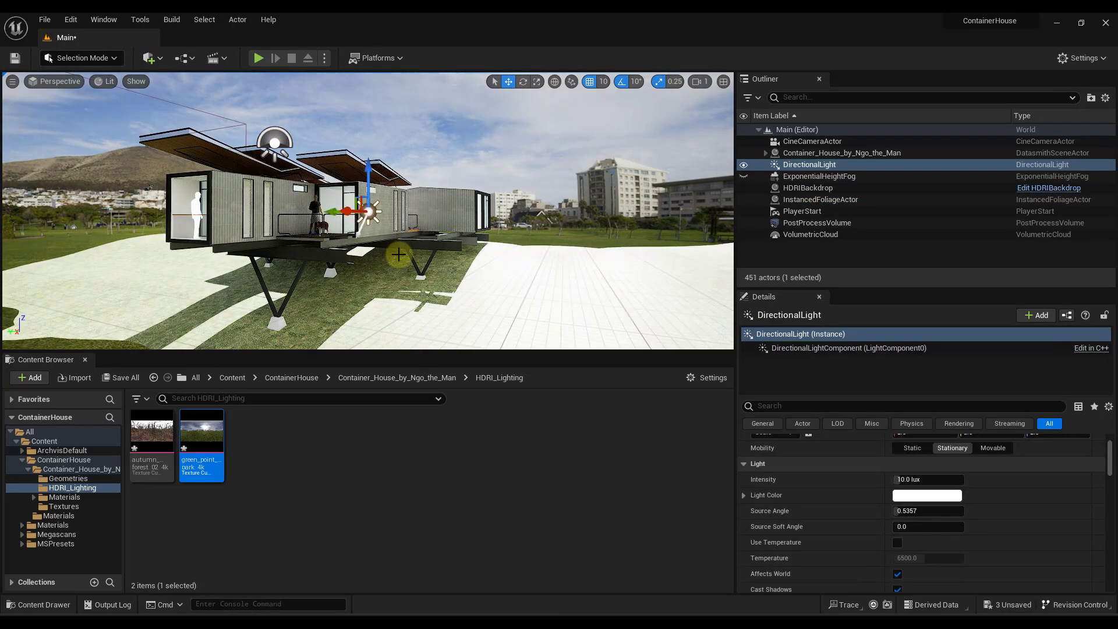
right_drag(397, 264, 407, 263)
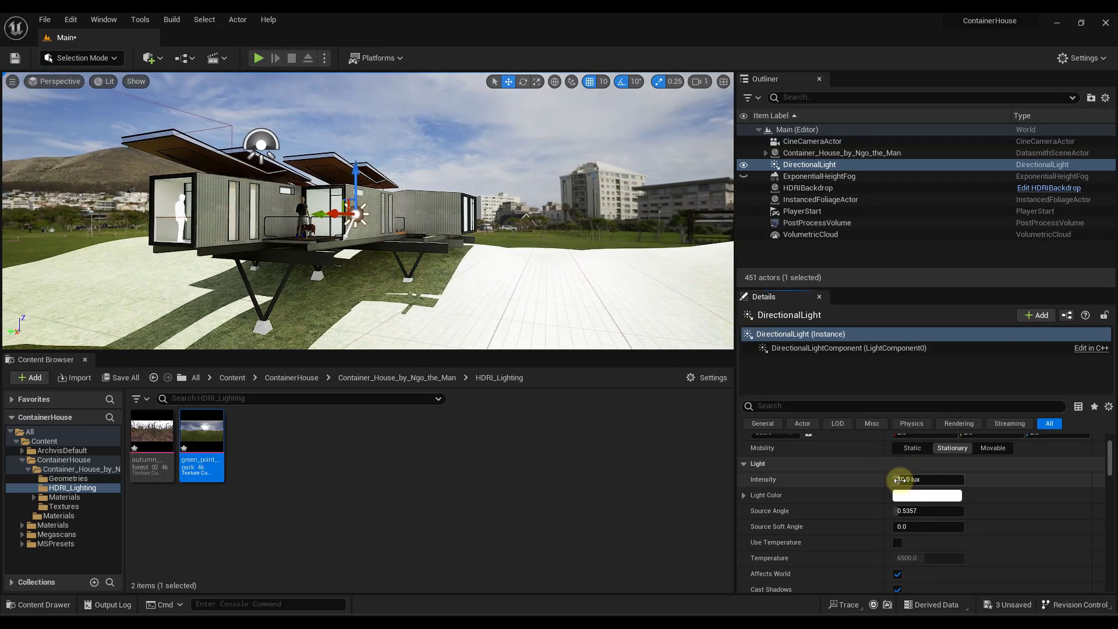
drag(898, 479, 900, 480)
click(917, 479)
text(1)
key(Return)
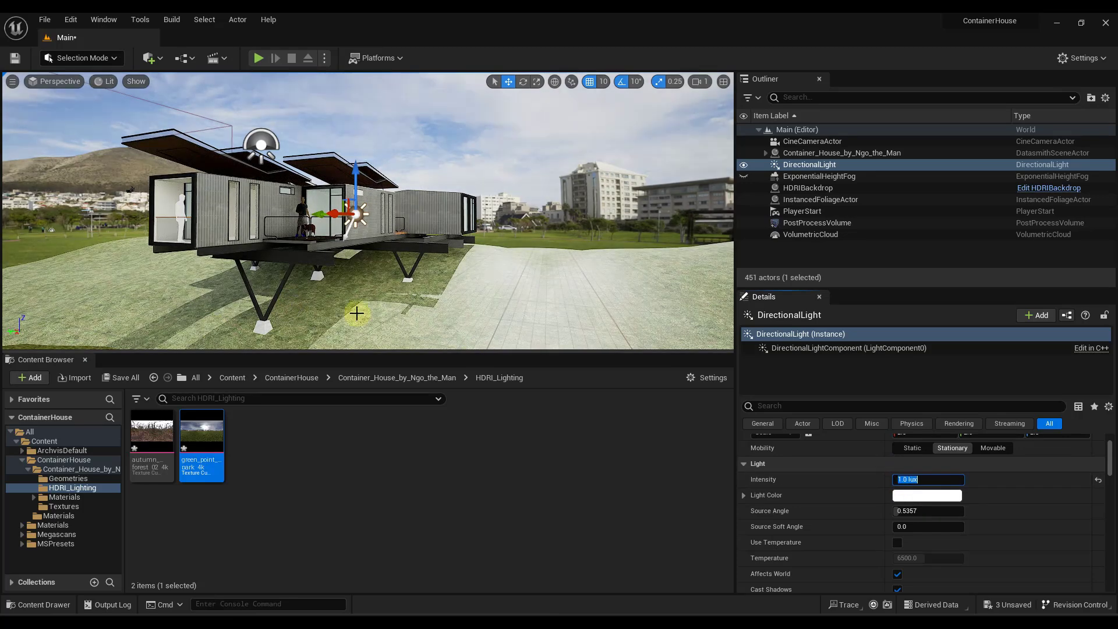
Rotate the Directional Light to about 75.9° around Z and check the shadows around the house
scroll(880, 528, up, 2)
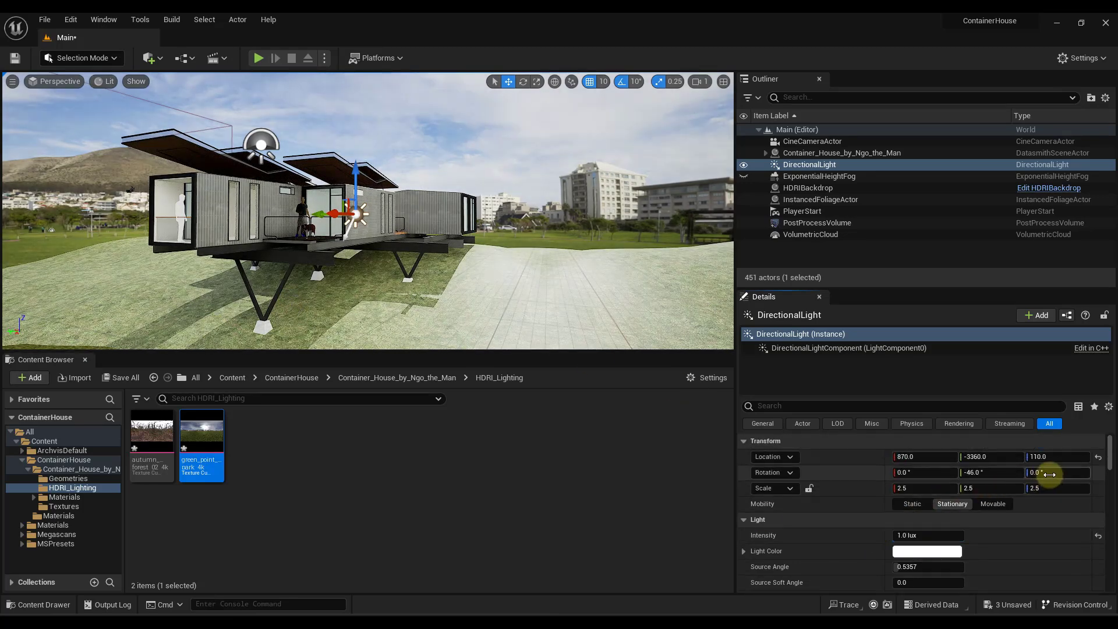
drag(1049, 474, 1077, 475)
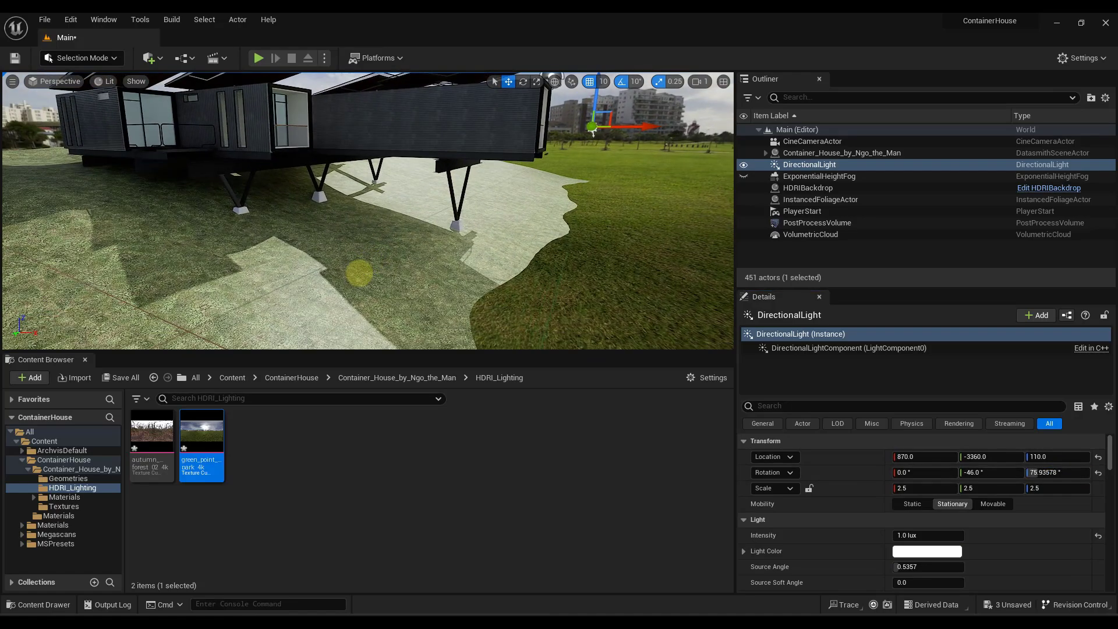
right_drag(359, 273, 233, 241)
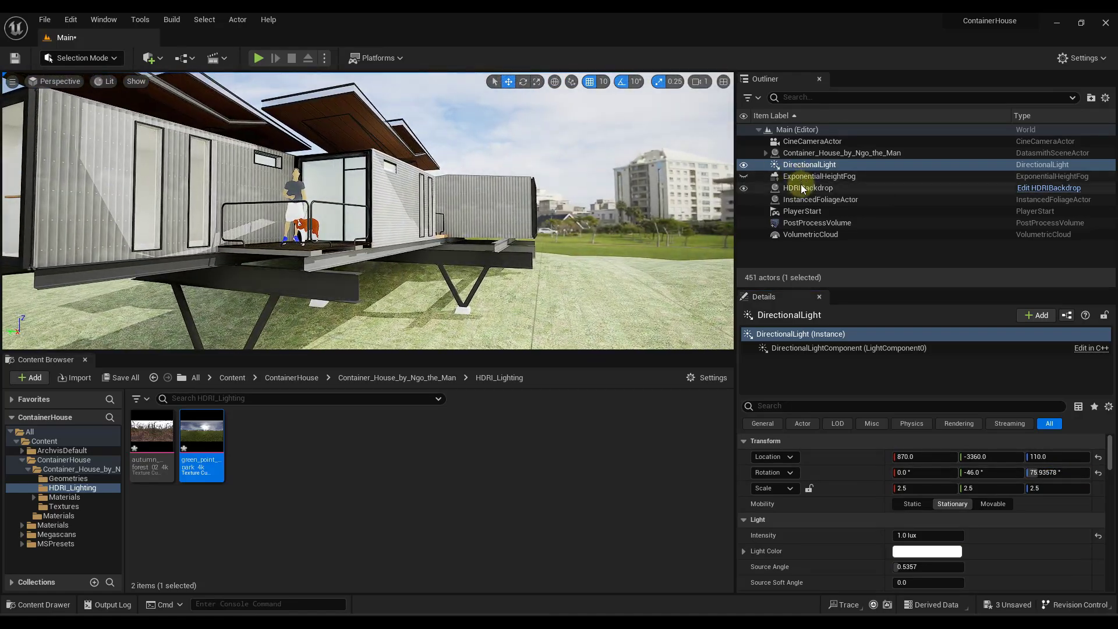
Raise the HDRIBackdrop's Intensity to 2.32 and review the house under the brighter lighting
click(802, 188)
drag(911, 553, 930, 557)
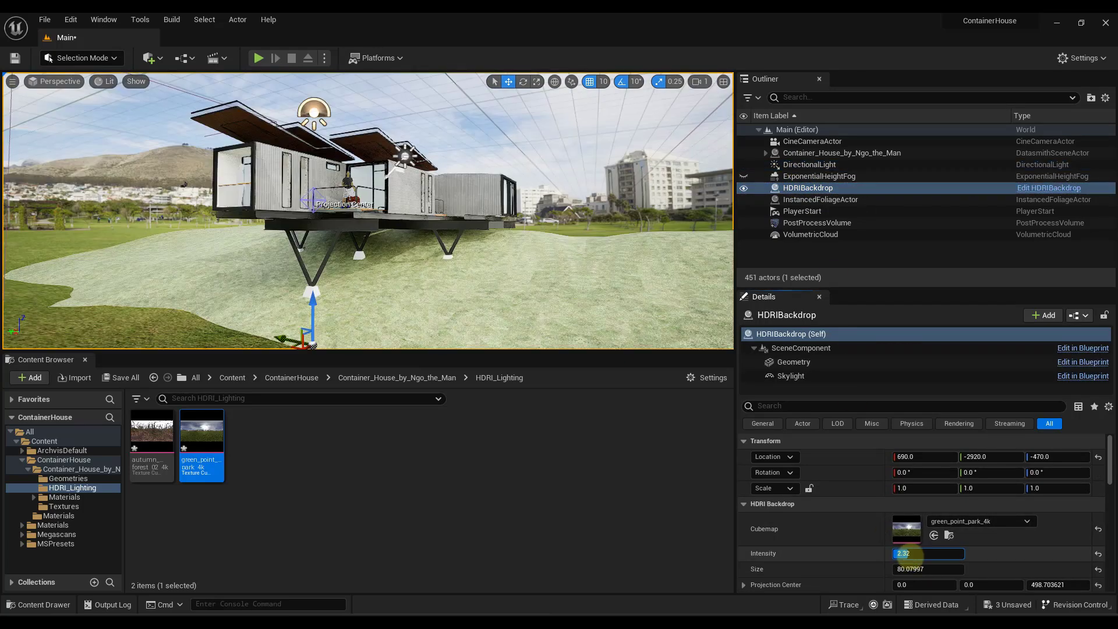
text(2.24)
key(Return)
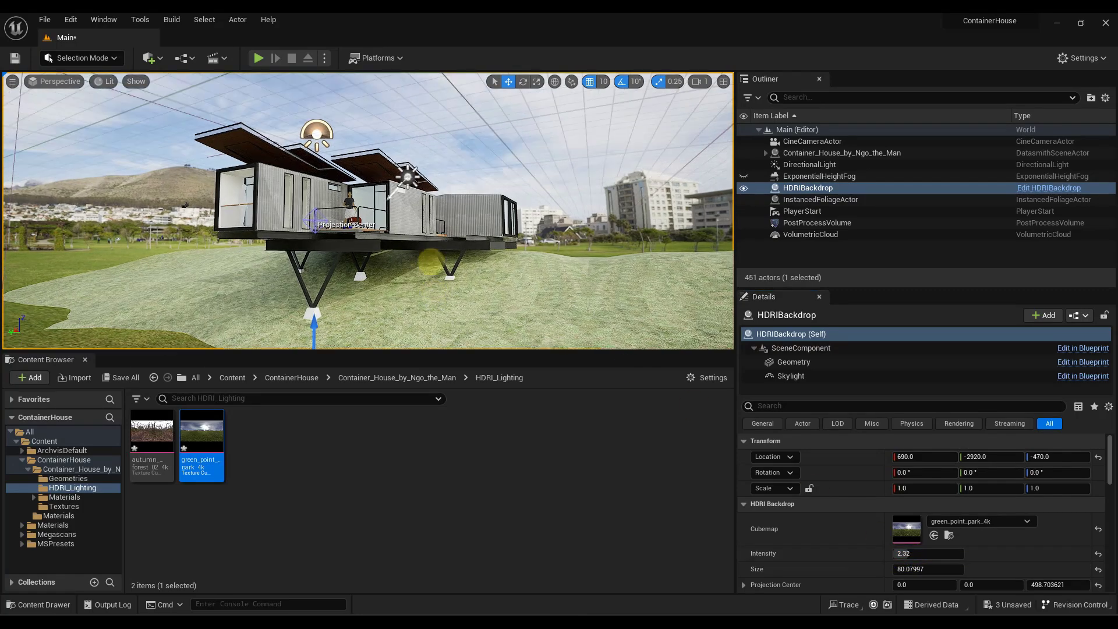
right_drag(429, 262, 457, 272)
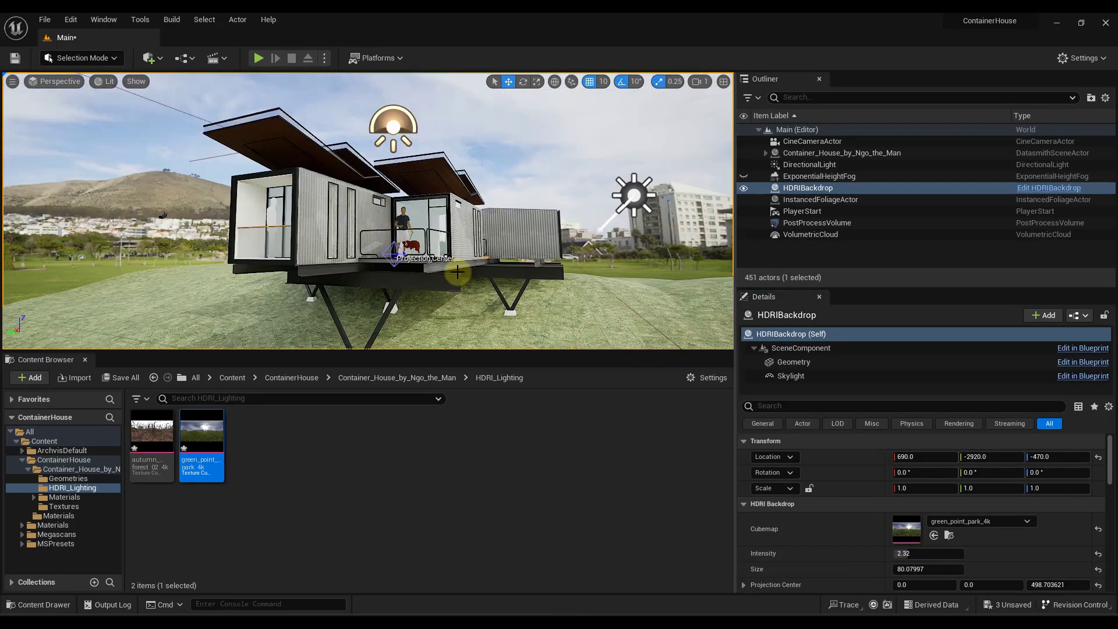
drag(458, 272, 418, 280)
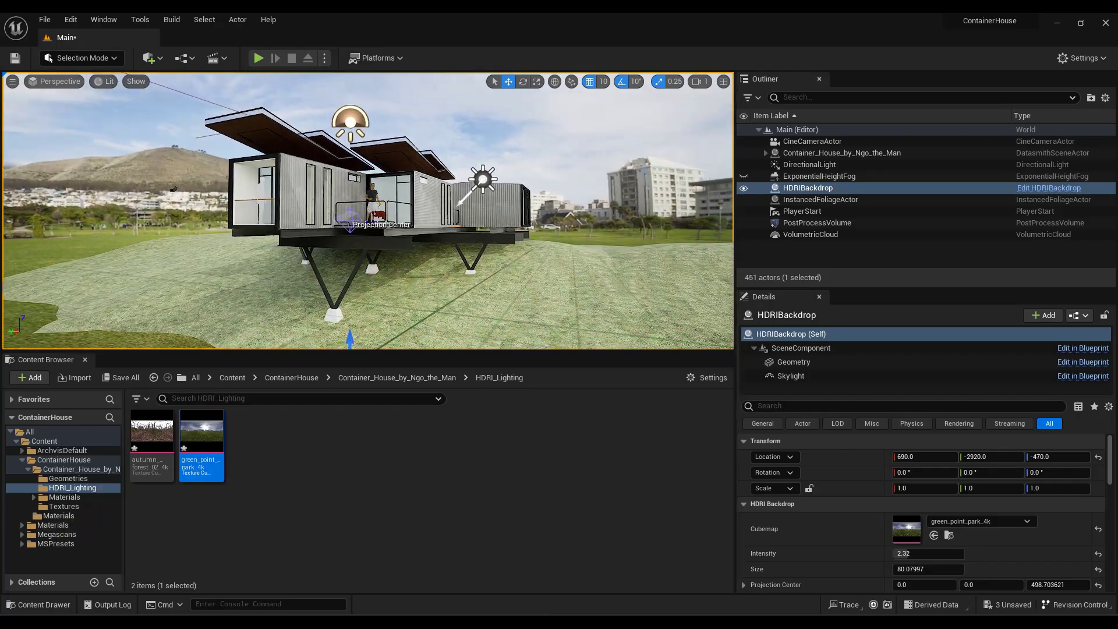